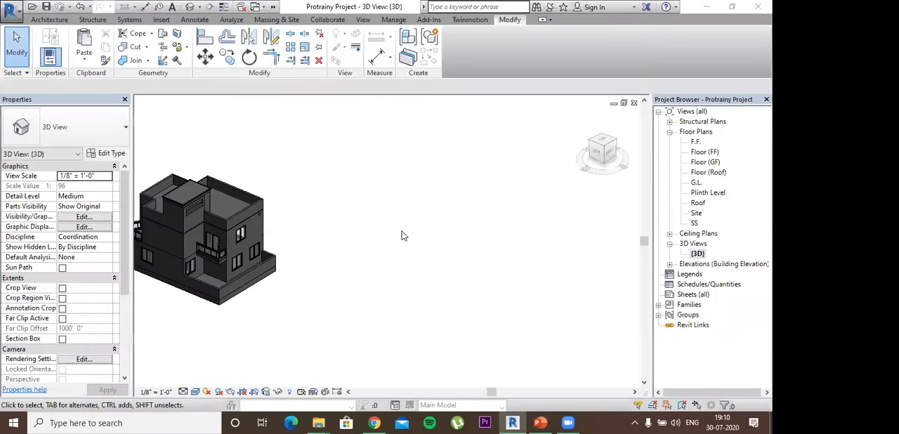
- Open the F.F. floor plan and bring the whole building layout into view
{"action": "middle_click_drag", "start_coordinate": [356, 267], "coordinate": [384, 186], "text": "shift"}
{"action": "scroll", "coordinate": [391, 245], "scroll_direction": "up", "scroll_amount": 2}
{"action": "middle_click_drag", "start_coordinate": [391, 245], "coordinate": [428, 220], "text": "shift"}
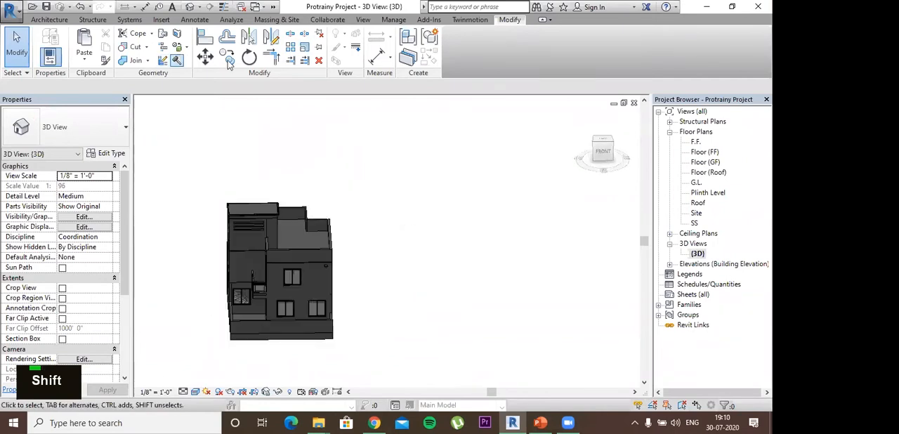
{"action": "double_click", "coordinate": [695, 142]}
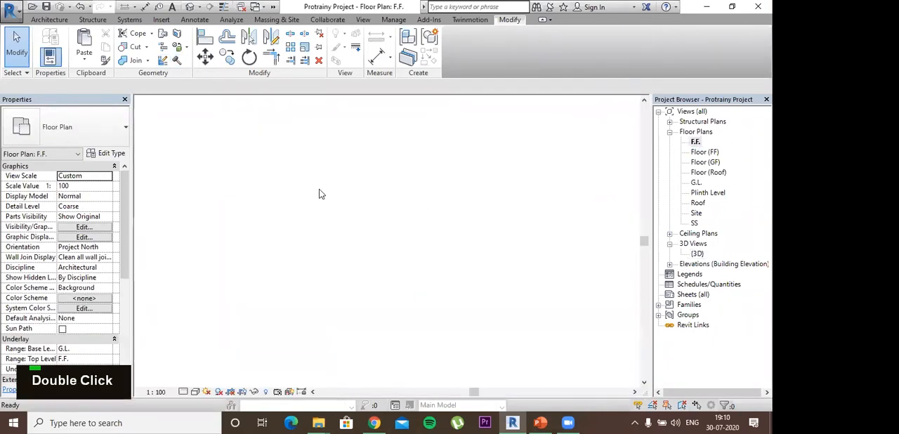
{"action": "middle_click_drag", "start_coordinate": [330, 271], "coordinate": [299, 246]}
{"action": "scroll", "coordinate": [320, 231], "scroll_direction": "down", "scroll_amount": 2}
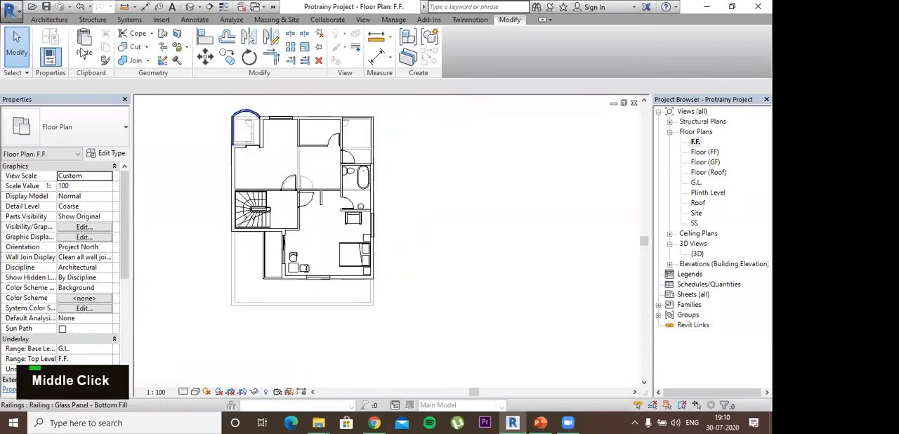
- Start a sketched Compound Ceiling Plain on level F.F. in boundary sketch mode
{"action": "left_click", "coordinate": [50, 19]}
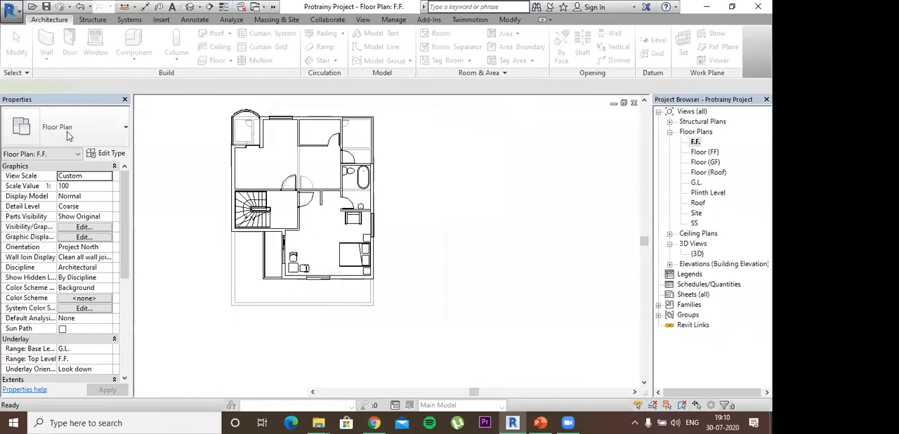
{"action": "scroll", "coordinate": [316, 214], "scroll_direction": "up", "scroll_amount": 1}
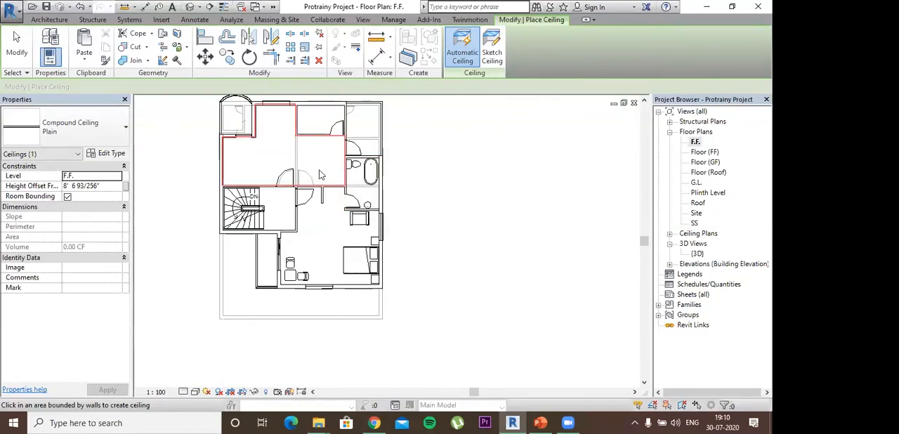
{"action": "left_click", "coordinate": [495, 56]}
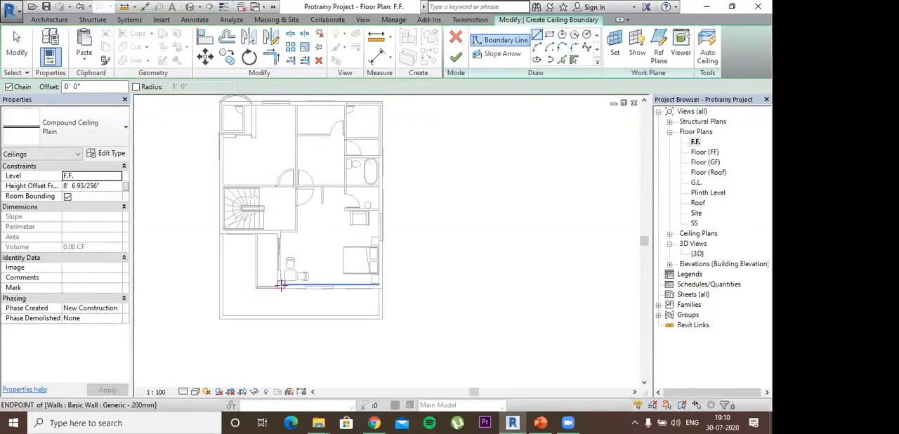
{"action": "left_click", "coordinate": [305, 267]}
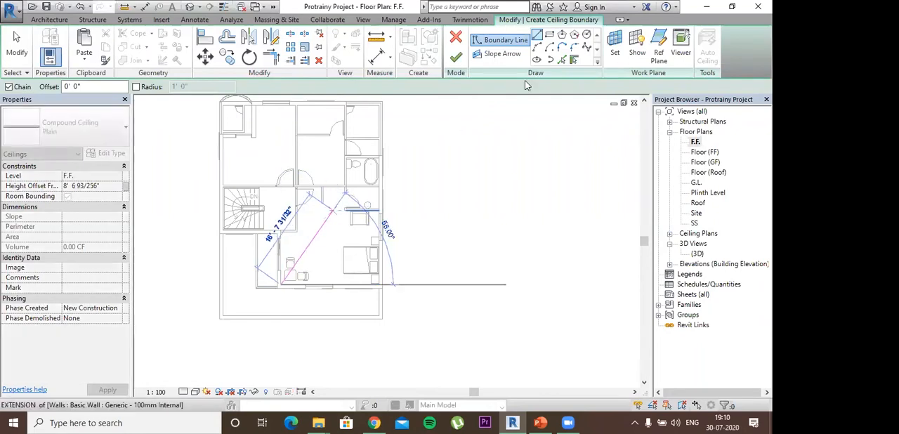
{"action": "key", "text": "Escape"}
{"action": "key", "text": "Escape"}
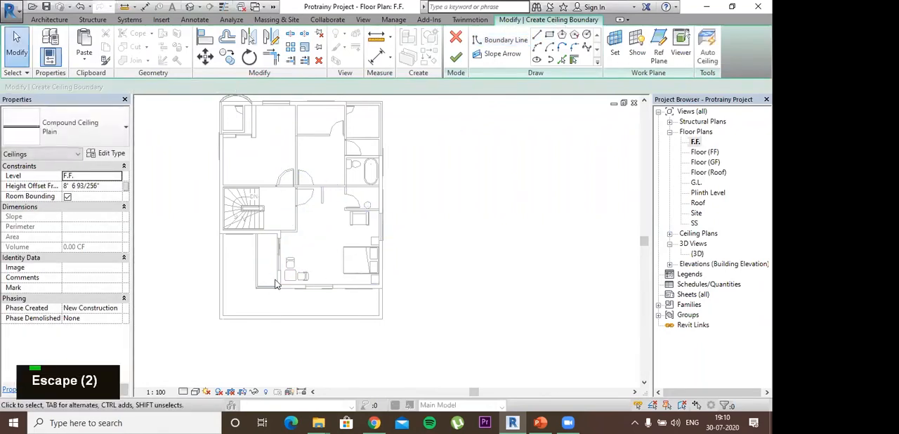
- Sketch a rectangular ceiling boundary about 18'-9" by 17'-9" over the bedroom, from its outer corner to the wall beside the stairs
{"action": "left_click", "coordinate": [378, 282]}
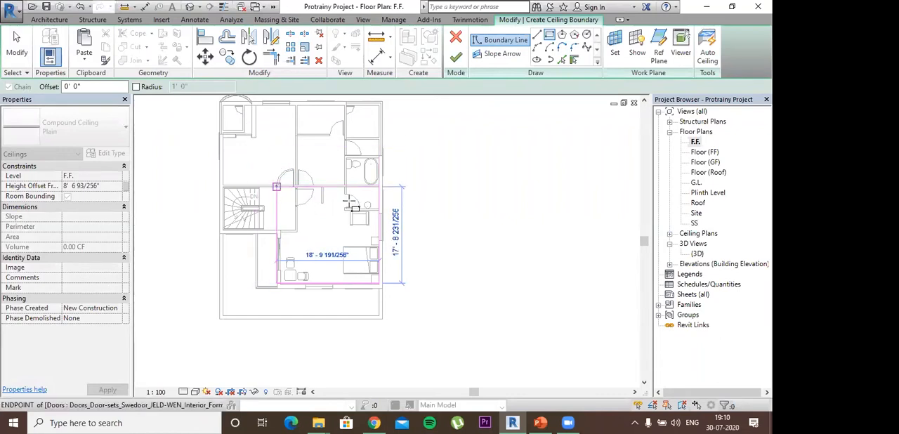
{"action": "left_click", "coordinate": [276, 186]}
{"action": "key", "text": "Escape"}
{"action": "key", "text": "Escape"}
{"action": "key", "text": "Escape"}
{"action": "key", "text": "Escape"}
- Shorten the balcony-side boundary line to 9'-6", shift it onto the wall's room side, and shorten the upper boundary line to 15'-0"
{"action": "left_click", "coordinate": [277, 184]}
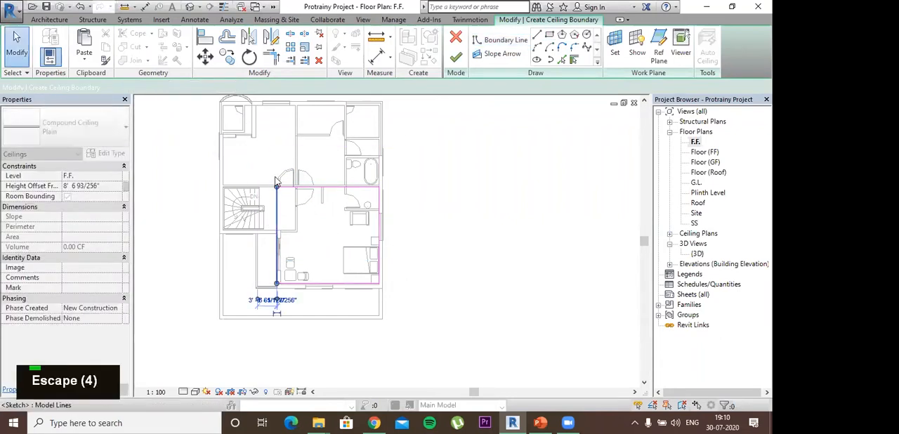
{"action": "scroll", "coordinate": [276, 184], "scroll_direction": "up", "scroll_amount": 3}
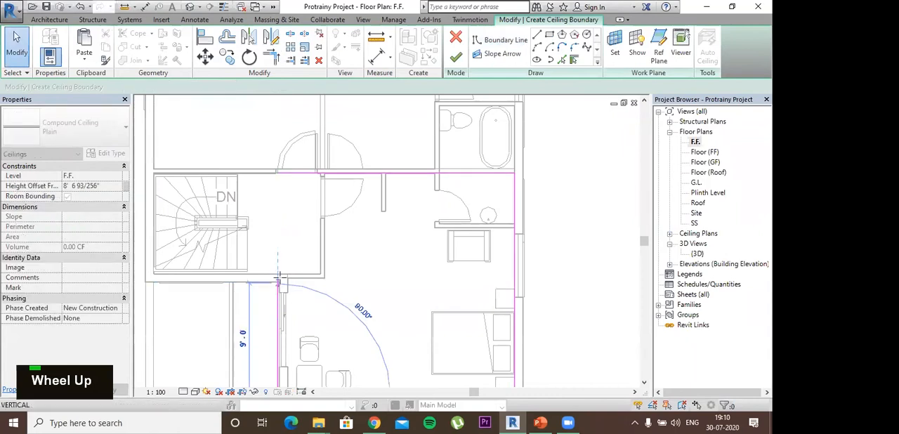
{"action": "left_click_drag", "start_coordinate": [295, 212], "coordinate": [278, 276]}
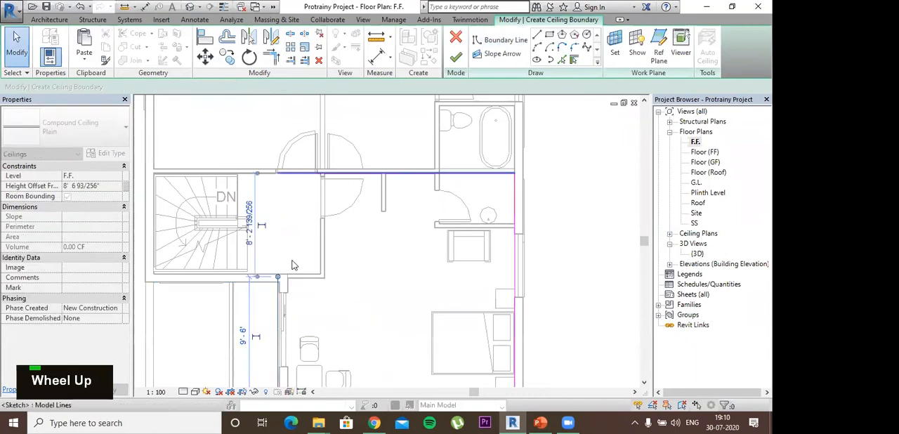
{"action": "double_click", "coordinate": [341, 306]}
{"action": "left_click", "coordinate": [287, 309]}
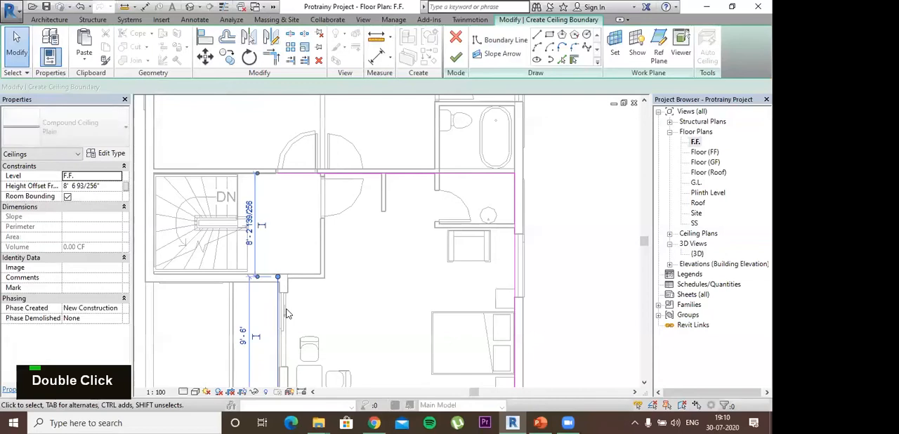
{"action": "key", "text": "Right"}
{"action": "key", "text": "Right"}
{"action": "key", "text": "Right"}
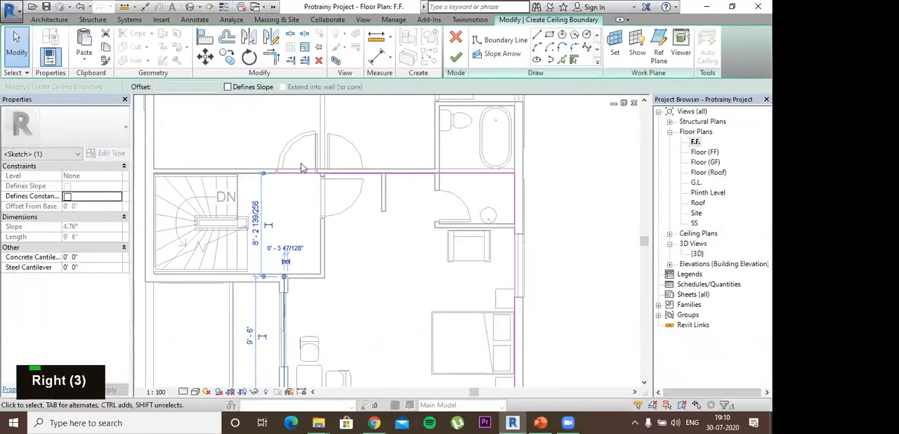
{"action": "left_click", "coordinate": [291, 173]}
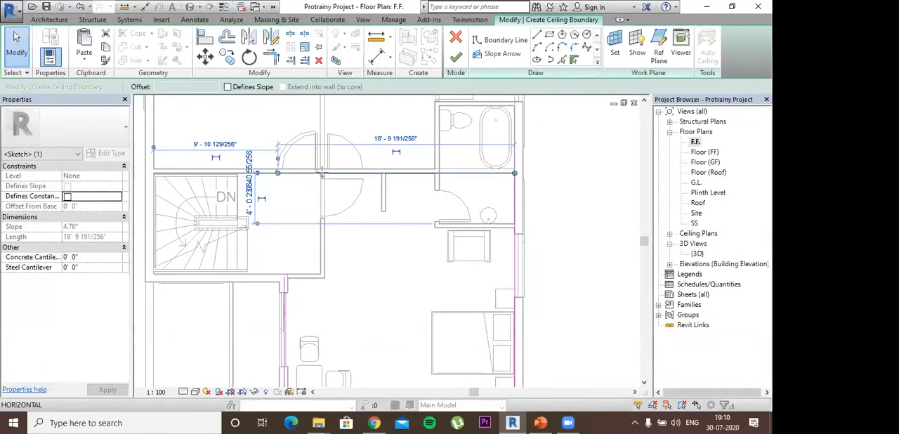
{"action": "left_click_drag", "start_coordinate": [322, 173], "coordinate": [324, 173]}
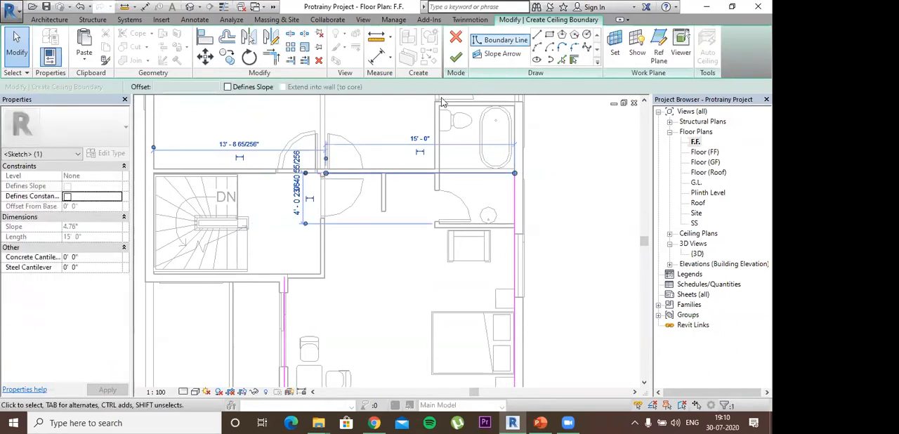
- Close the ceiling boundary with two lines following the stair wall's corner, and finish the ceiling sketch
{"action": "left_click", "coordinate": [505, 39]}
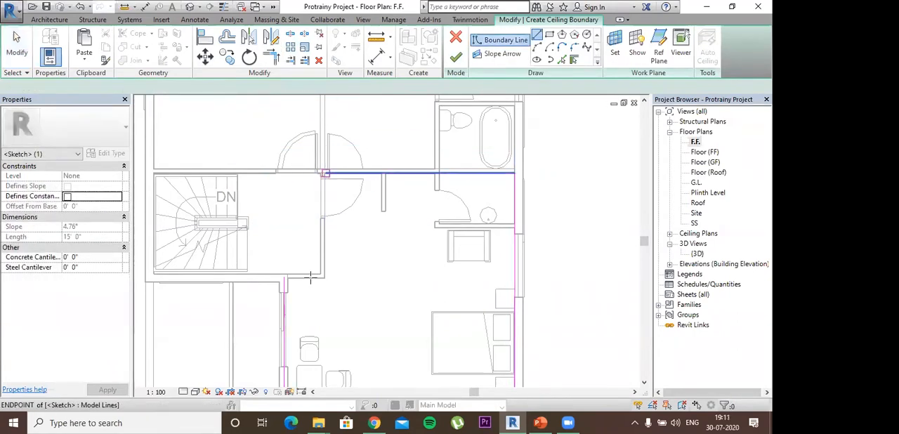
{"action": "left_click", "coordinate": [325, 173]}
{"action": "left_click", "coordinate": [325, 280]}
{"action": "left_click", "coordinate": [283, 279]}
{"action": "key", "text": "Escape"}
{"action": "key", "text": "Escape"}
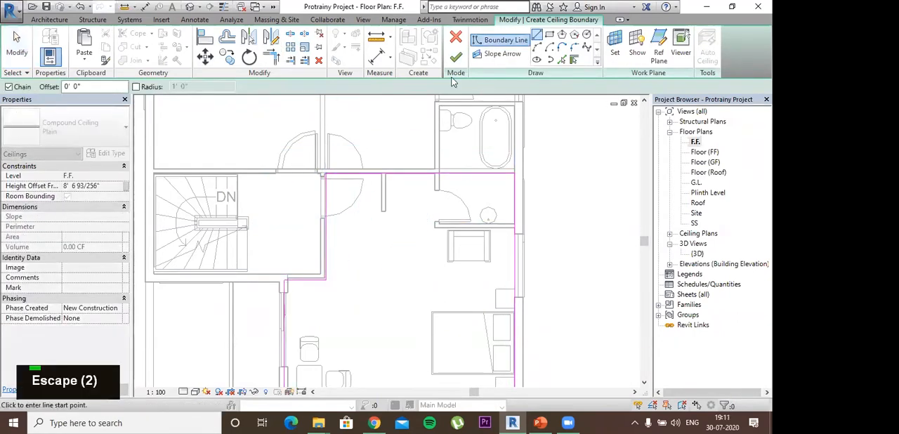
{"action": "key", "text": "Escape"}
{"action": "left_click", "coordinate": [456, 59]}
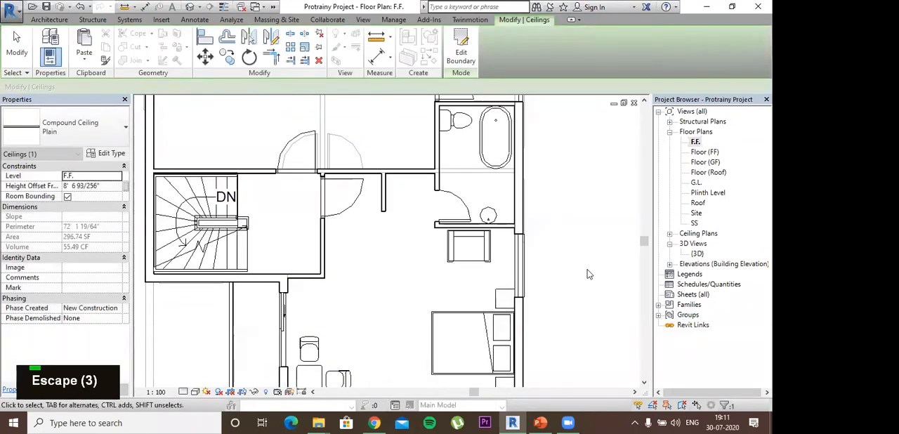
- Open the F.F. ceiling plan and examine it for the new bedroom ceiling
{"action": "scroll", "coordinate": [597, 234], "scroll_direction": "down", "scroll_amount": 1}
{"action": "left_click", "coordinate": [669, 233]}
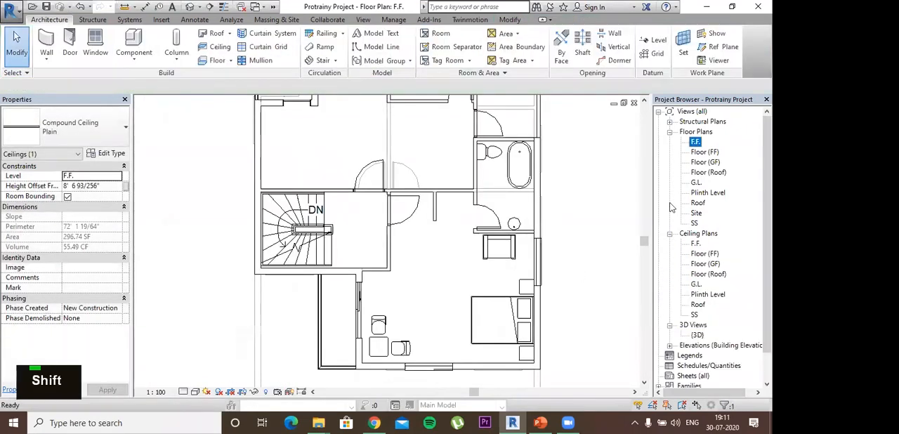
{"action": "double_click", "coordinate": [695, 243]}
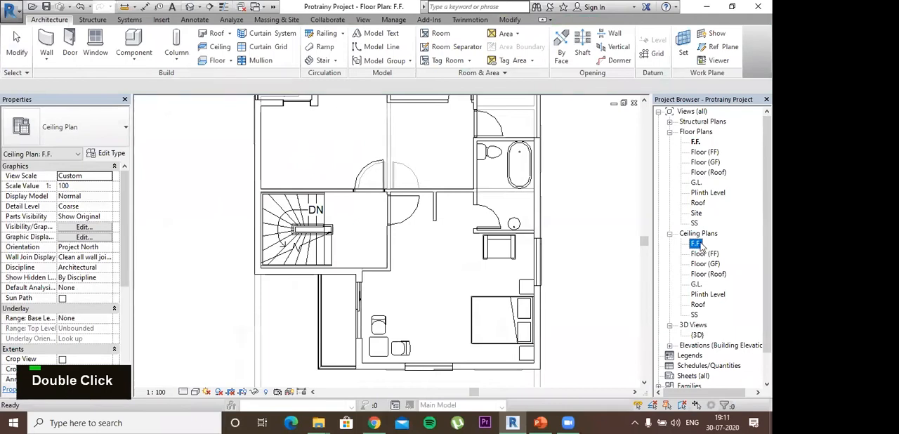
{"action": "left_click", "coordinate": [315, 249]}
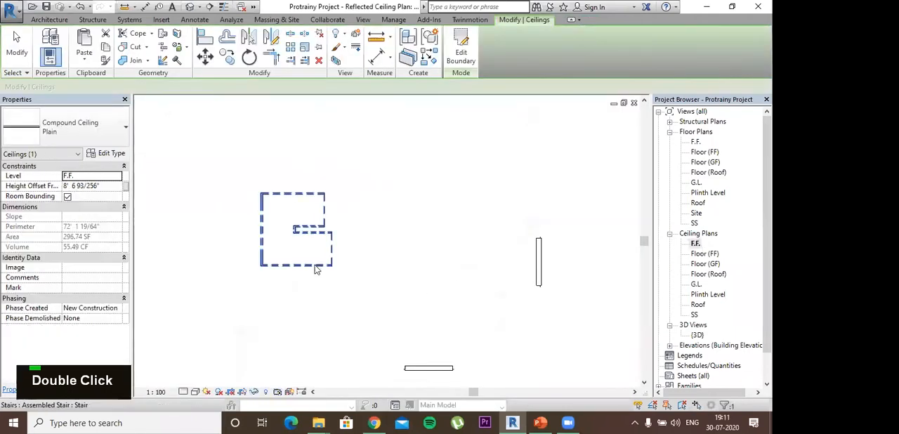
{"action": "middle_click_drag", "start_coordinate": [537, 335], "coordinate": [458, 260]}
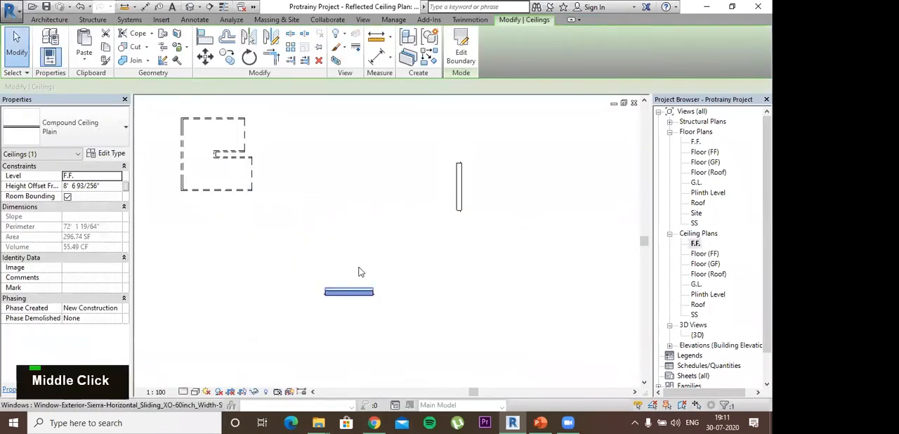
{"action": "key", "text": "Escape"}
{"action": "scroll", "coordinate": [453, 211], "scroll_direction": "down", "scroll_amount": 2}
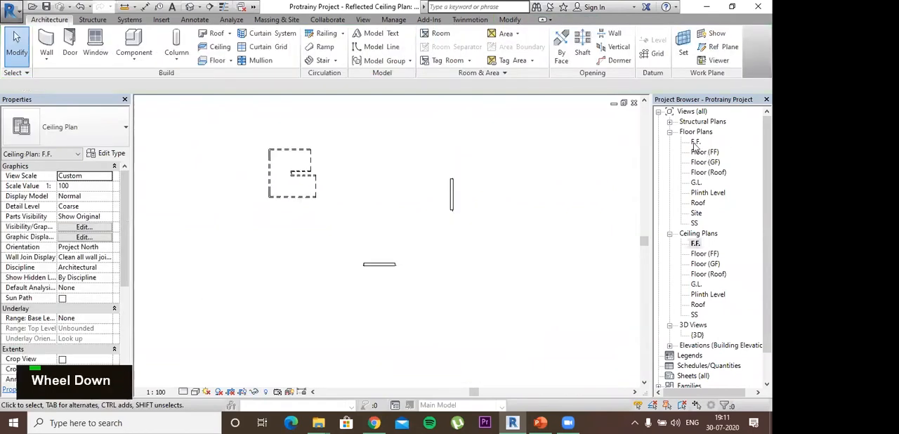
- Return to the F.F. floor plan and view the whole layout
{"action": "left_click", "coordinate": [695, 143]}
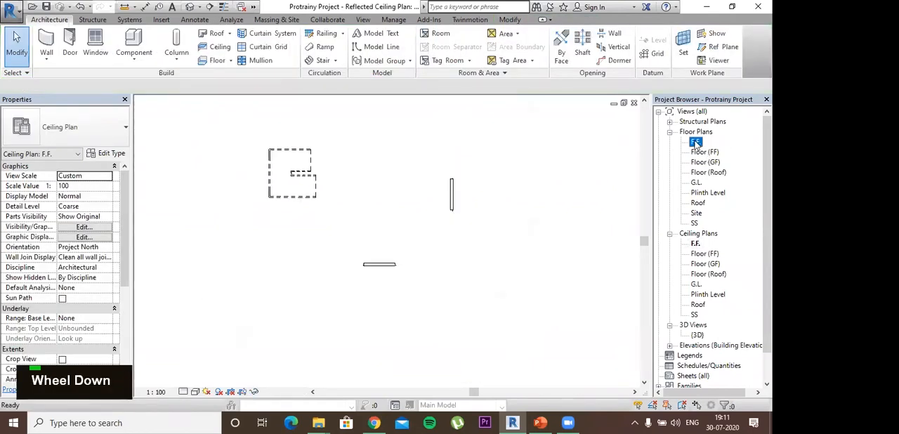
{"action": "double_click", "coordinate": [695, 143]}
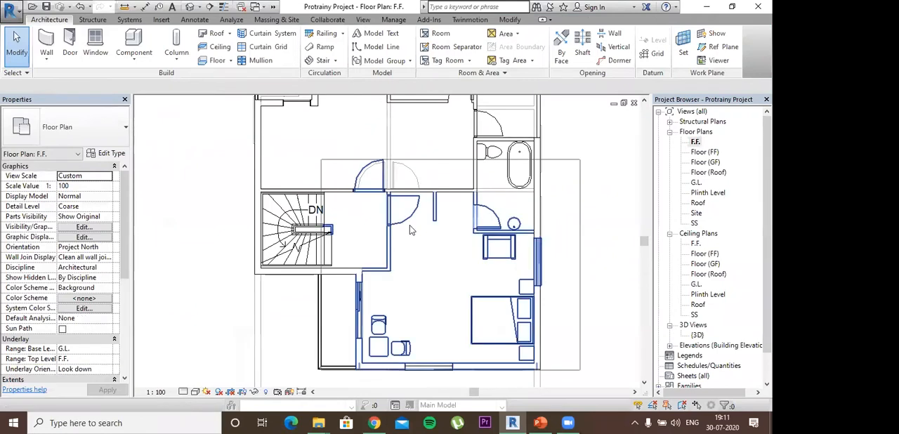
{"action": "scroll", "coordinate": [380, 295], "scroll_direction": "down", "scroll_amount": 1}
{"action": "scroll", "coordinate": [380, 295], "scroll_direction": "down", "scroll_amount": 2}
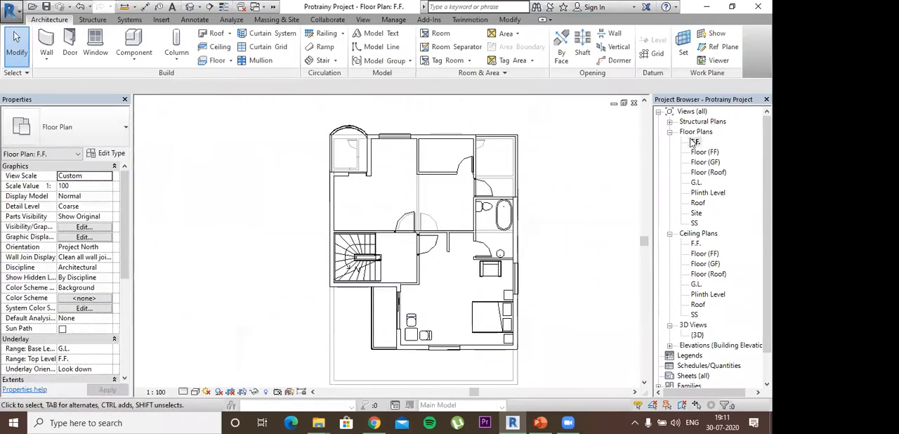
- Open the {3D} view and turn on its section box around the building
{"action": "double_click", "coordinate": [697, 335]}
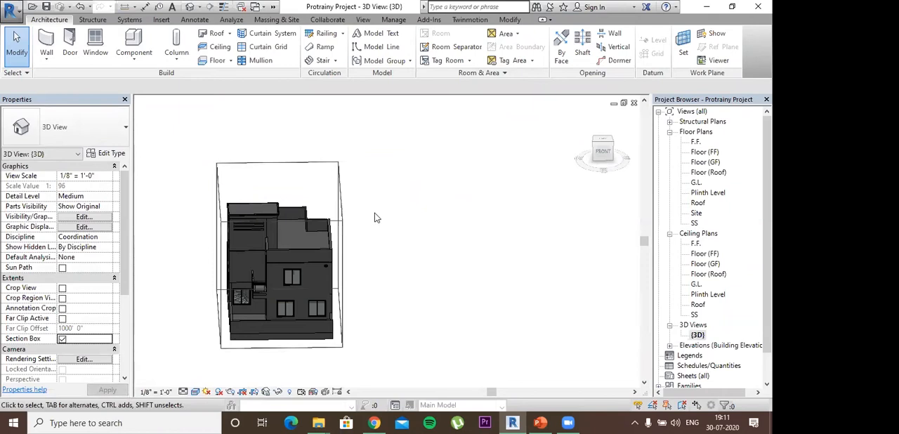
{"action": "middle_click_drag", "start_coordinate": [378, 236], "coordinate": [282, 194], "text": "shift"}
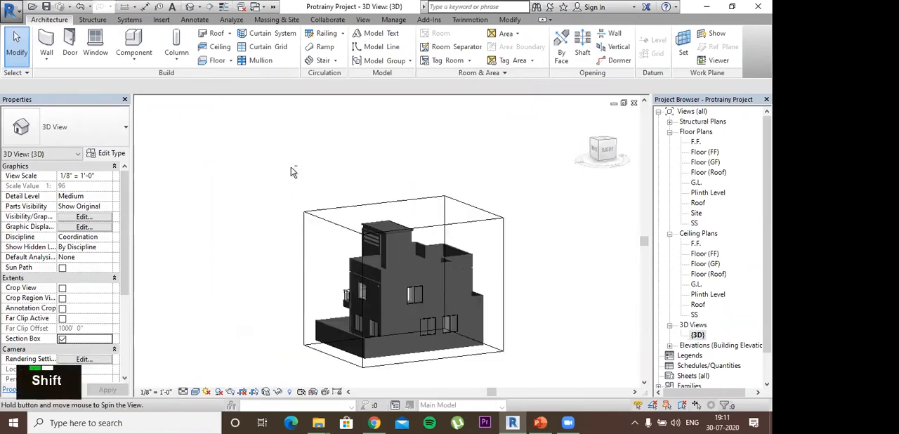
- Lower the section box's top face to cut the building near the head of the upper-floor windows
{"action": "left_click", "coordinate": [404, 235]}
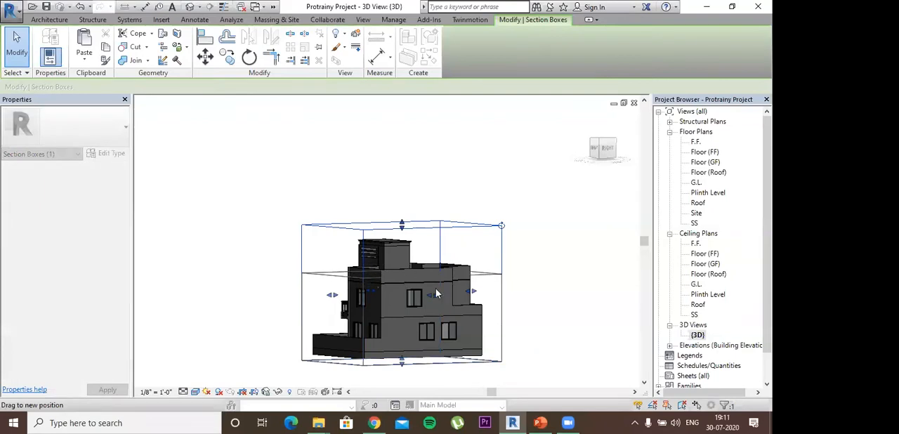
{"action": "middle_click", "coordinate": [555, 251], "text": "shift"}
{"action": "middle_click_drag", "start_coordinate": [555, 253], "coordinate": [510, 315], "text": "shift"}
{"action": "middle_click_drag", "start_coordinate": [497, 257], "coordinate": [490, 190], "text": "shift"}
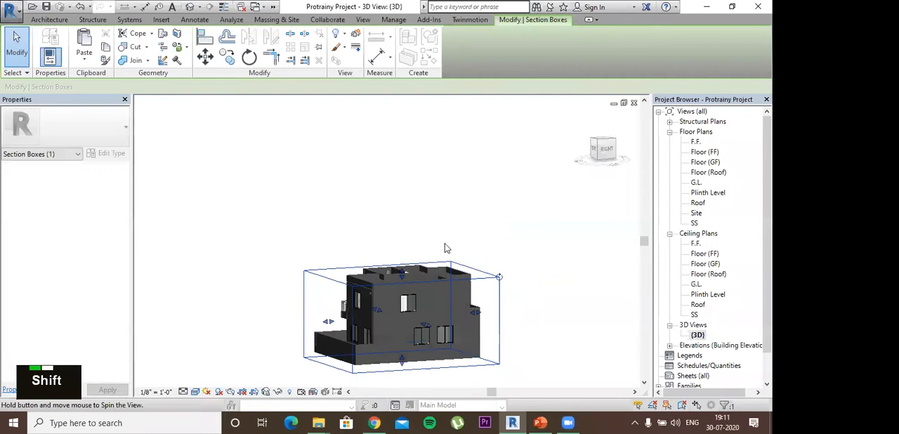
{"action": "scroll", "coordinate": [403, 276], "scroll_direction": "up", "scroll_amount": 4}
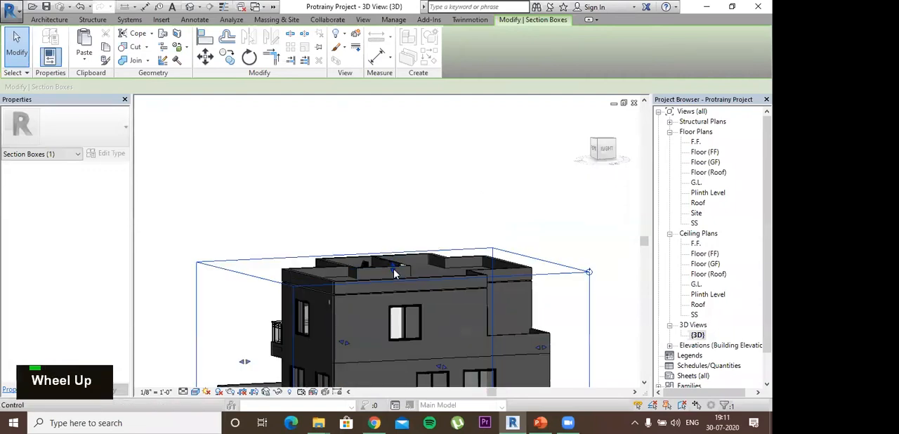
{"action": "middle_click_drag", "start_coordinate": [552, 296], "coordinate": [528, 313], "text": "shift"}
{"action": "middle_click_drag", "start_coordinate": [395, 262], "coordinate": [384, 286], "text": "shift"}
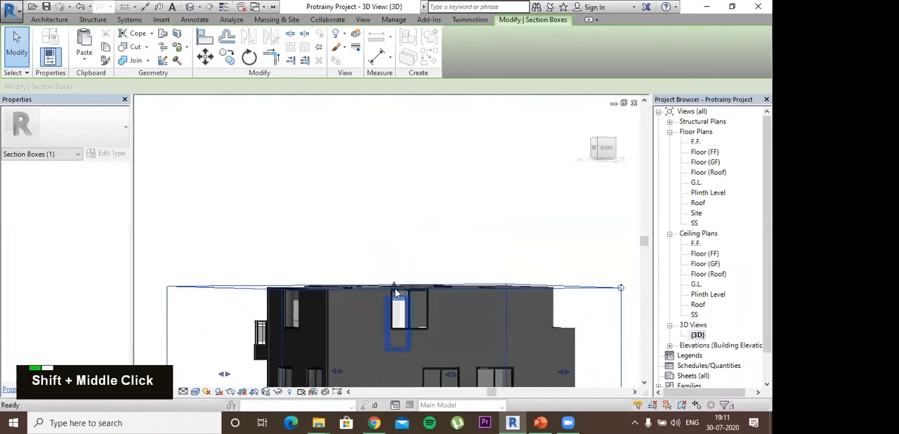
- Raise the section box's top face above the cut upper-floor walls
{"action": "key", "text": "ctrl"}
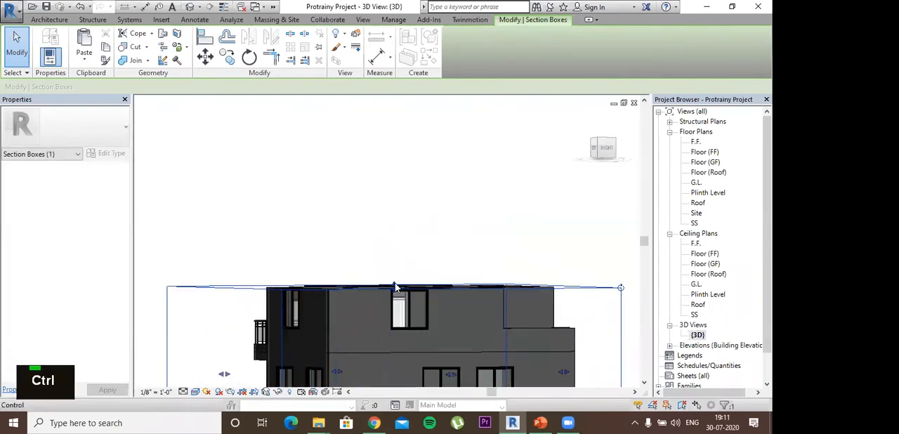
{"action": "left_click_drag", "start_coordinate": [394, 286], "coordinate": [414, 228]}
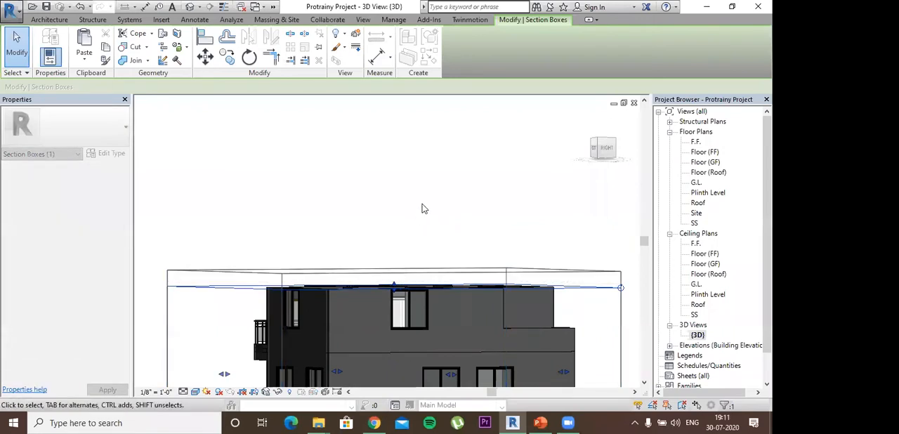
- Examine the roof and upper walls of the section-boxed building from several angles in the 3D view
{"action": "left_click", "coordinate": [422, 208]}
{"action": "middle_click_drag", "start_coordinate": [421, 205], "coordinate": [438, 231], "text": "shift"}
{"action": "middle_click_drag", "start_coordinate": [355, 295], "coordinate": [331, 298], "text": "shift"}
{"action": "scroll", "coordinate": [337, 295], "scroll_direction": "up", "scroll_amount": 1}
{"action": "left_click", "coordinate": [339, 298]}
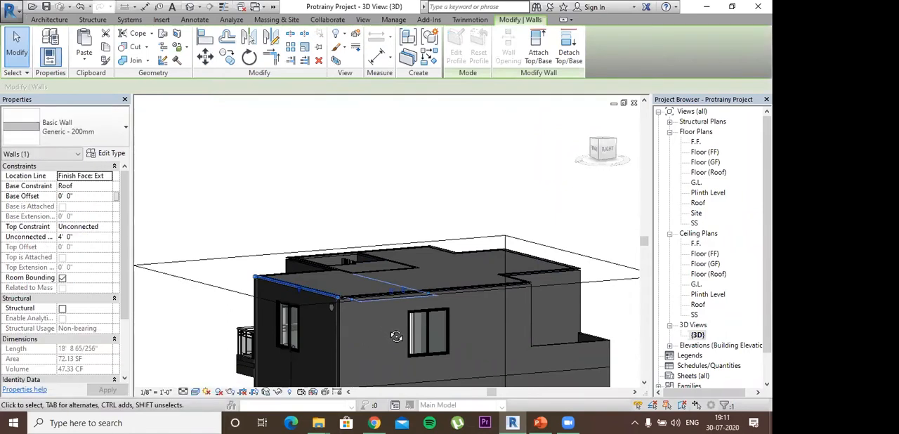
{"action": "middle_click_drag", "start_coordinate": [412, 298], "coordinate": [353, 122], "text": "shift"}
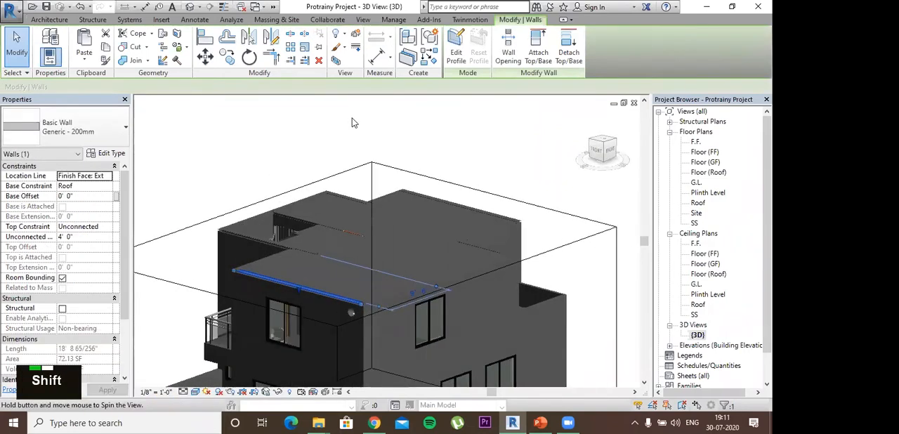
{"action": "left_click", "coordinate": [268, 212]}
{"action": "middle_click_drag", "start_coordinate": [267, 212], "coordinate": [435, 337], "text": "shift"}
{"action": "scroll", "coordinate": [435, 337], "scroll_direction": "down", "scroll_amount": 1}
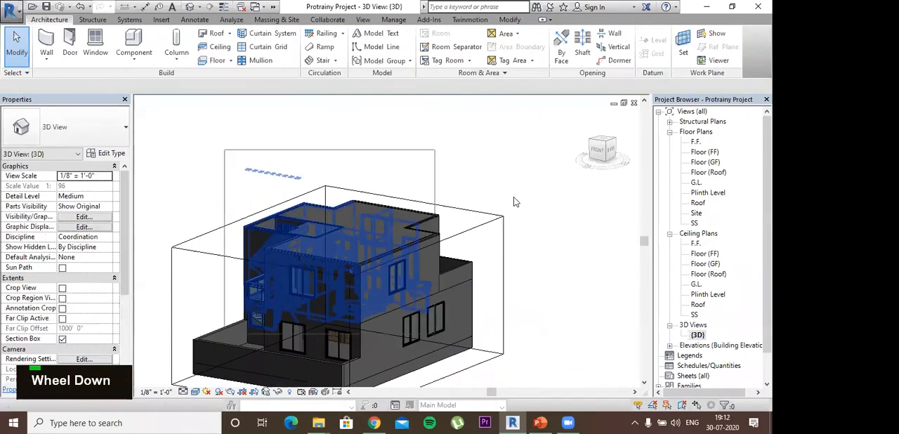
- Raise the section box's top face above the roof parapet walls and discard the accidental wall edit
{"action": "left_click", "coordinate": [346, 227]}
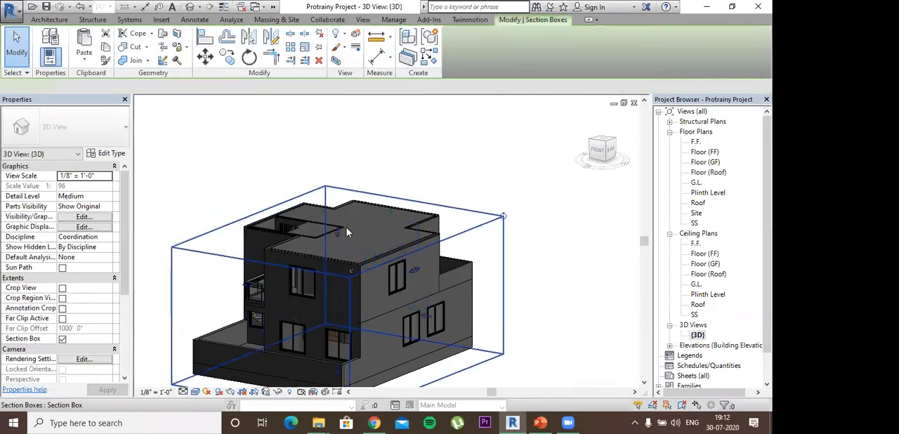
{"action": "left_click", "coordinate": [337, 234]}
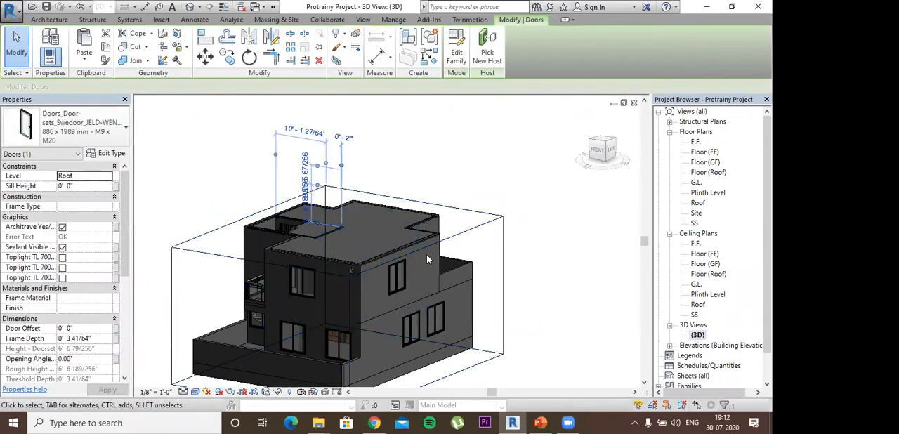
{"action": "double_click", "coordinate": [337, 229]}
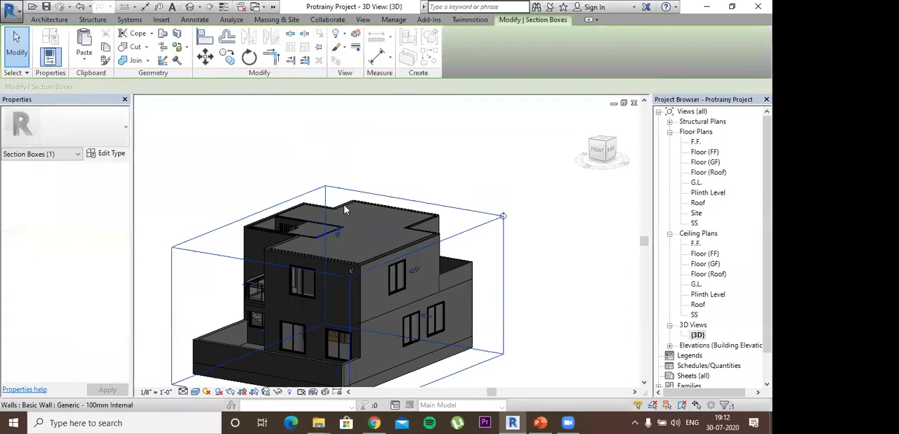
{"action": "left_click", "coordinate": [267, 179]}
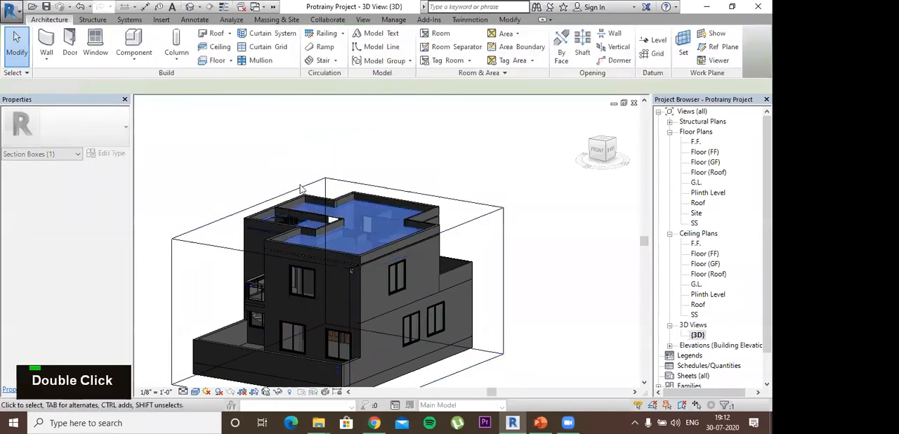
{"action": "left_click", "coordinate": [372, 292]}
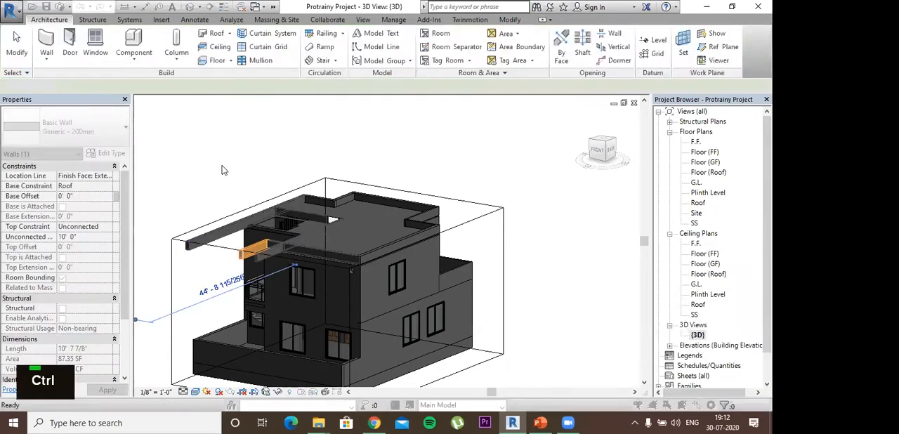
{"action": "key", "text": "ctrl+z"}
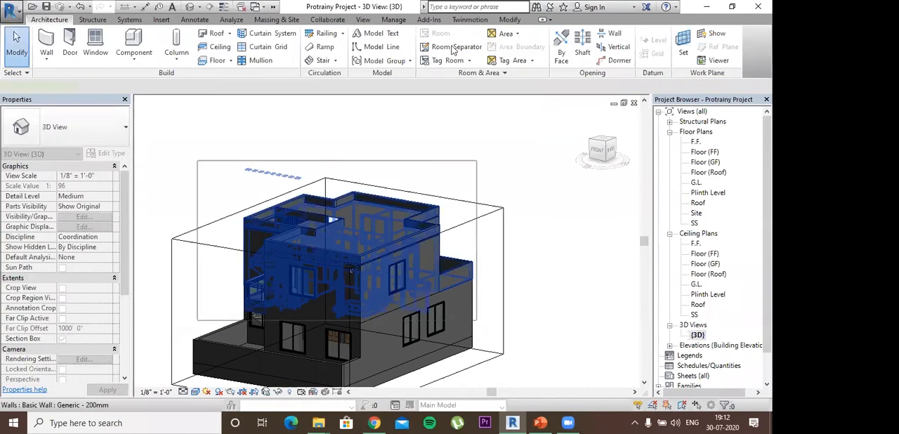
- Filter the selected upper-floor elements down to the Ceilings category only
{"action": "left_click", "coordinate": [463, 46]}
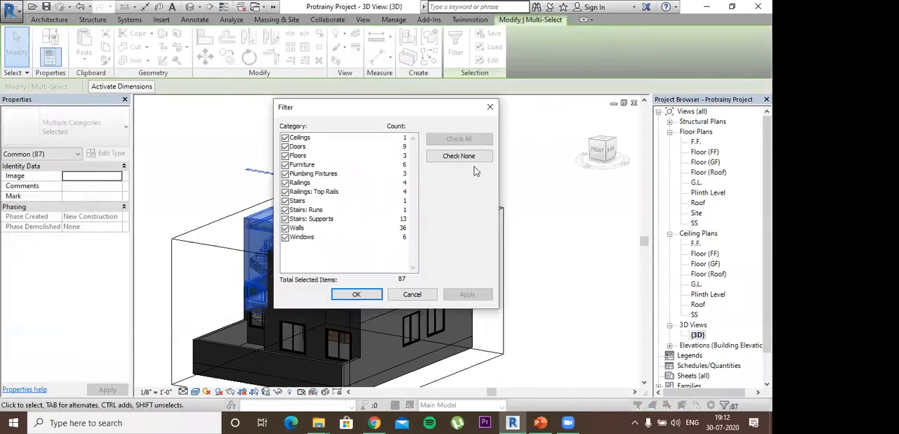
{"action": "left_click", "coordinate": [458, 155]}
{"action": "left_click", "coordinate": [285, 138]}
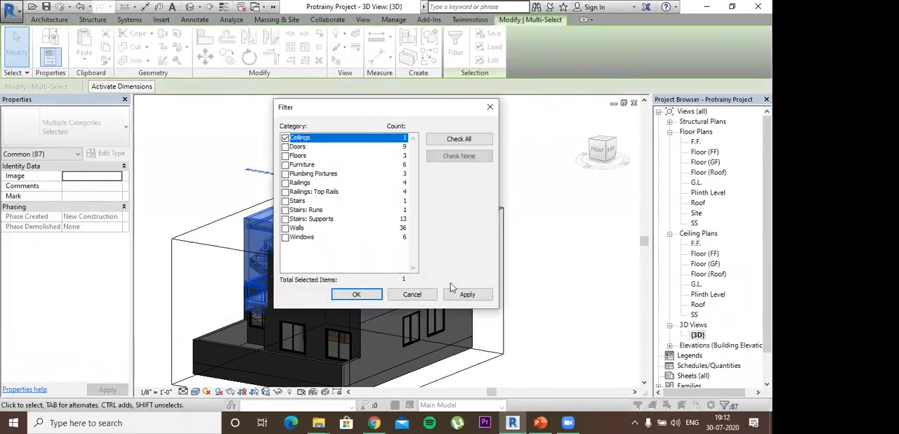
{"action": "left_click", "coordinate": [356, 294]}
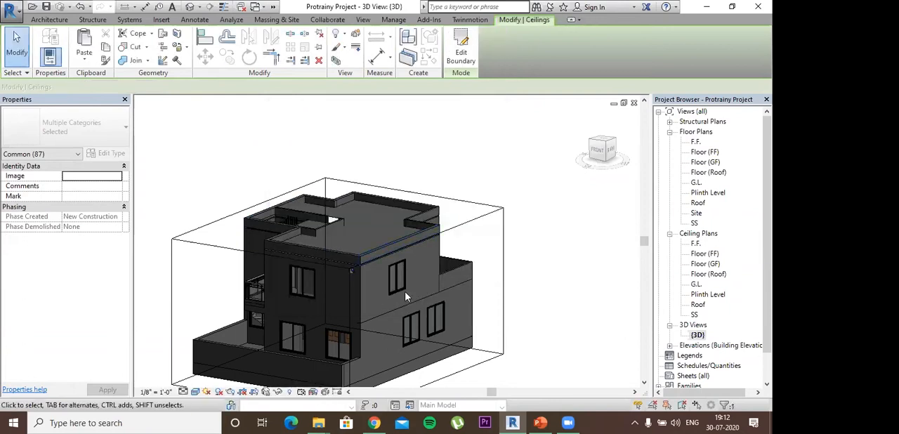
- Set the selected ceiling's height offset from the F.F. level to 9' 0"
{"action": "mouse_move", "coordinate": [426, 241]}
{"action": "middle_mouse_down", "text": "shift"}
{"action": "mouse_move", "coordinate": [457, 217]}
{"action": "mouse_move", "coordinate": [459, 245]}
{"action": "mouse_move", "coordinate": [428, 214]}
{"action": "mouse_move", "coordinate": [414, 235]}
{"action": "mouse_move", "coordinate": [427, 247]}
{"action": "mouse_move", "coordinate": [430, 225]}
{"action": "middle_mouse_up", "text": "shift"}
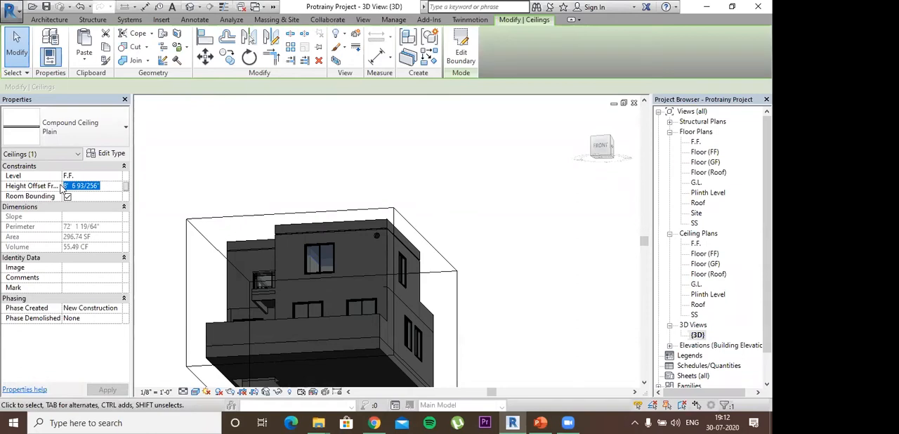
{"action": "type", "text": "9"}
{"action": "key", "text": "Return"}
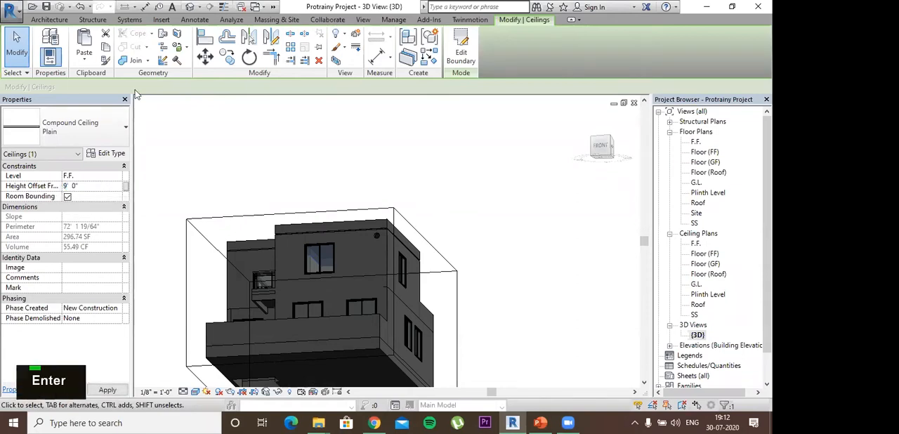
- Lower the section box's top face below the roof and view the bedroom ceiling from above
{"action": "middle_click_drag", "start_coordinate": [363, 202], "coordinate": [399, 242], "text": "shift"}
{"action": "scroll", "coordinate": [401, 258], "scroll_direction": "up", "scroll_amount": 5}
{"action": "left_click", "coordinate": [398, 230]}
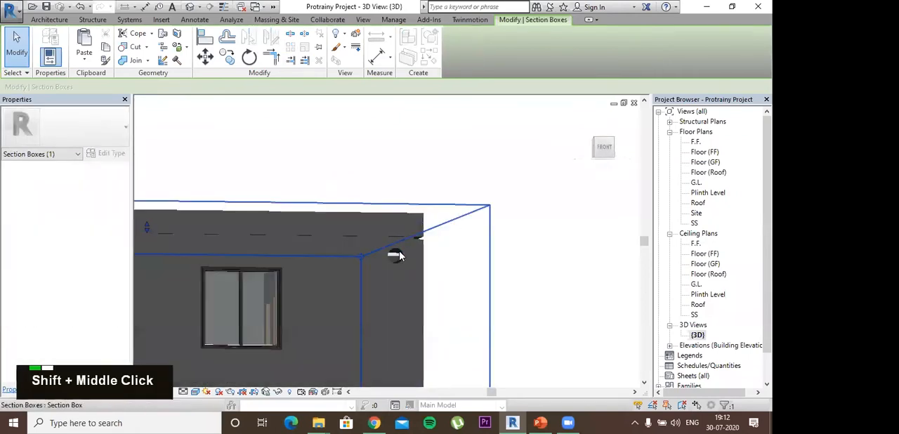
{"action": "scroll", "coordinate": [154, 235], "scroll_direction": "down", "scroll_amount": 3}
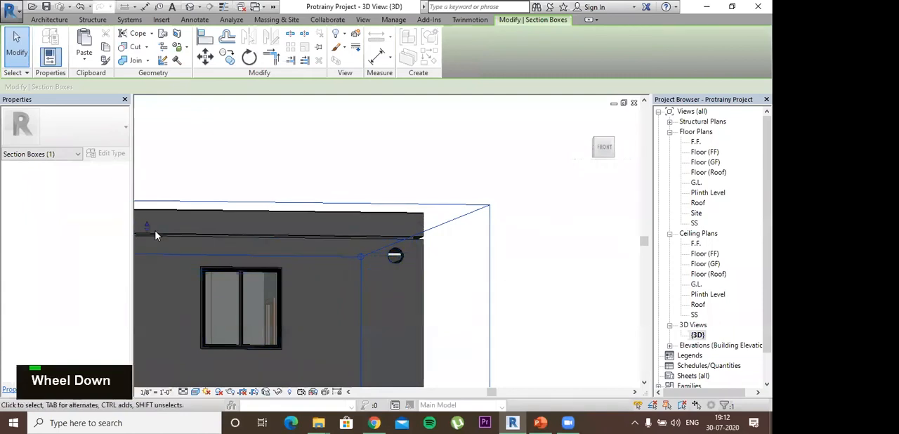
{"action": "middle_click_drag", "start_coordinate": [449, 234], "coordinate": [335, 263], "text": "shift"}
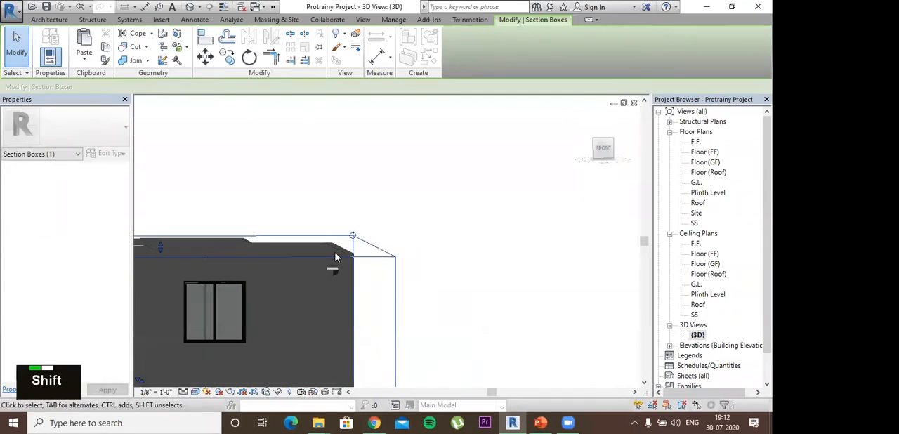
{"action": "left_click_drag", "start_coordinate": [160, 251], "coordinate": [159, 254], "text": "shift"}
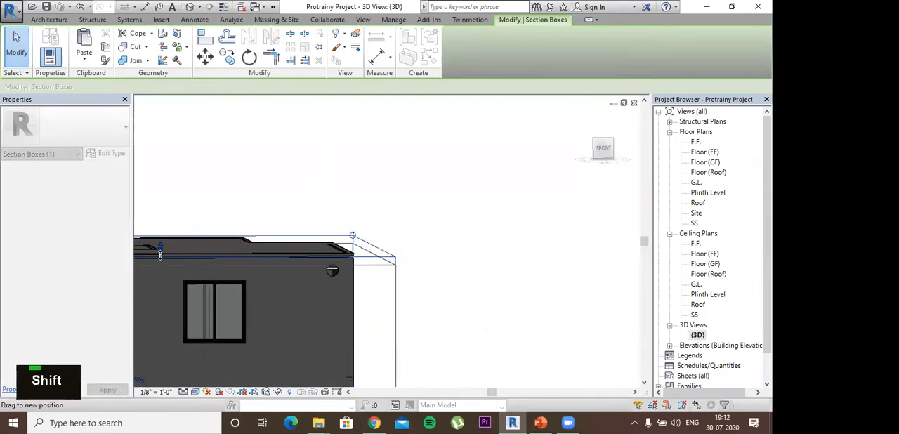
{"action": "middle_click_drag", "start_coordinate": [434, 238], "coordinate": [311, 305], "text": "shift"}
{"action": "left_click", "coordinate": [437, 227], "text": "shift"}
{"action": "scroll", "coordinate": [296, 110], "scroll_direction": "up", "scroll_amount": 3}
{"action": "scroll", "coordinate": [296, 110], "scroll_direction": "down", "scroll_amount": 5}
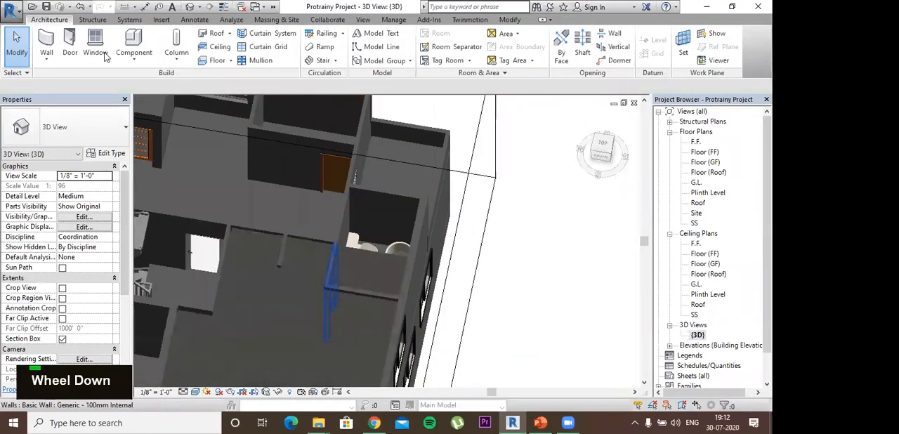
- Start placing a component and browse the India family library to the Lighting > Architectural > Internal folder
{"action": "key", "text": "c"}
{"action": "key", "text": "m"}
{"action": "left_click", "coordinate": [456, 49]}
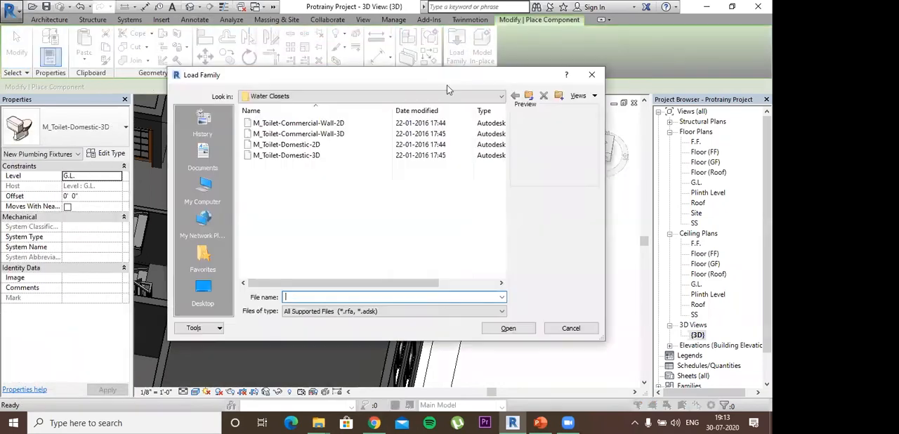
{"action": "left_click", "coordinate": [529, 95]}
{"action": "left_click", "coordinate": [528, 95]}
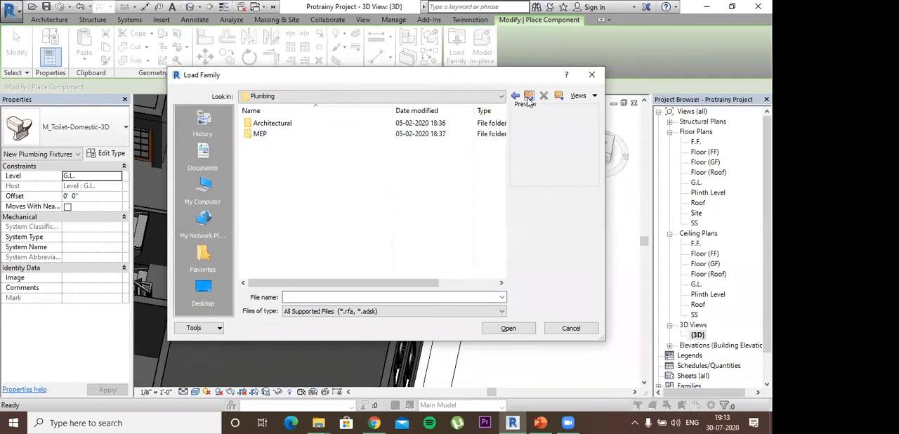
{"action": "left_click", "coordinate": [529, 96]}
{"action": "scroll", "coordinate": [290, 204], "scroll_direction": "down", "scroll_amount": 6}
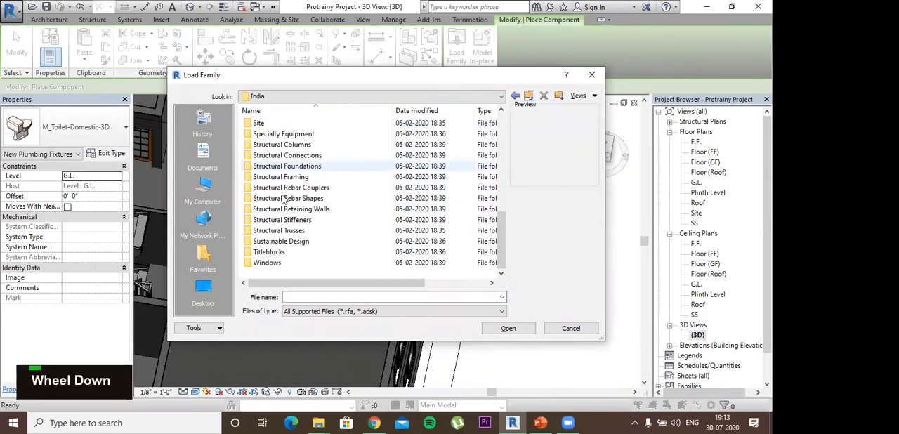
{"action": "scroll", "coordinate": [284, 200], "scroll_direction": "up", "scroll_amount": 6}
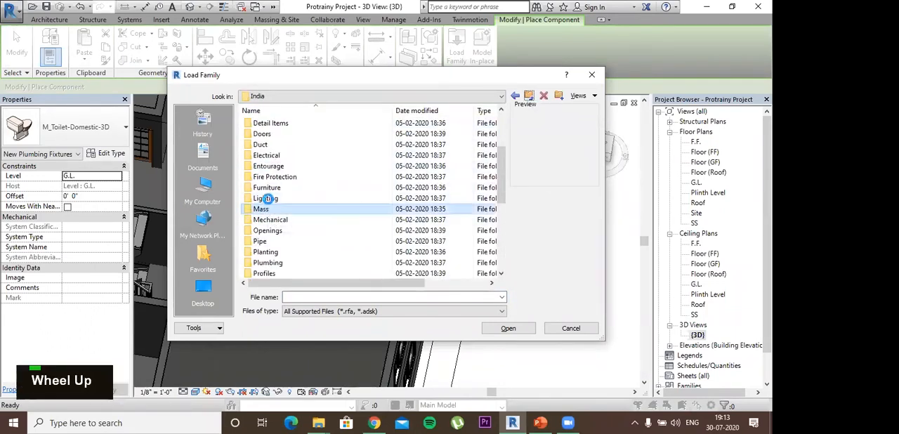
{"action": "double_click", "coordinate": [267, 198]}
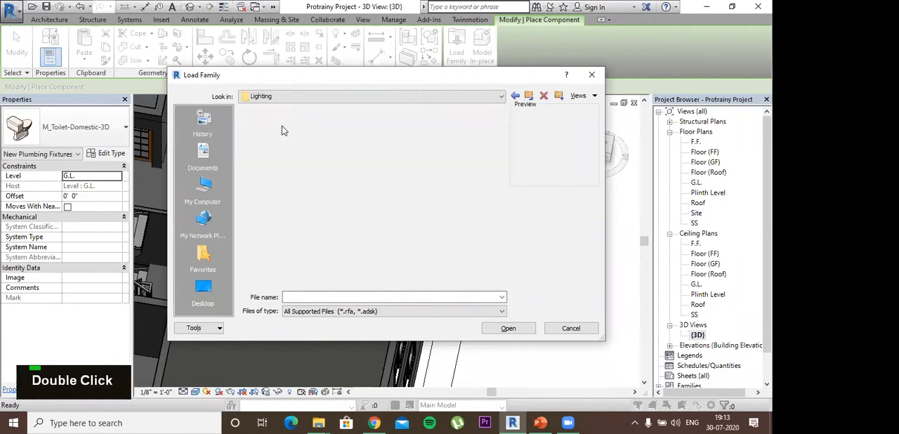
{"action": "left_click", "coordinate": [264, 134]}
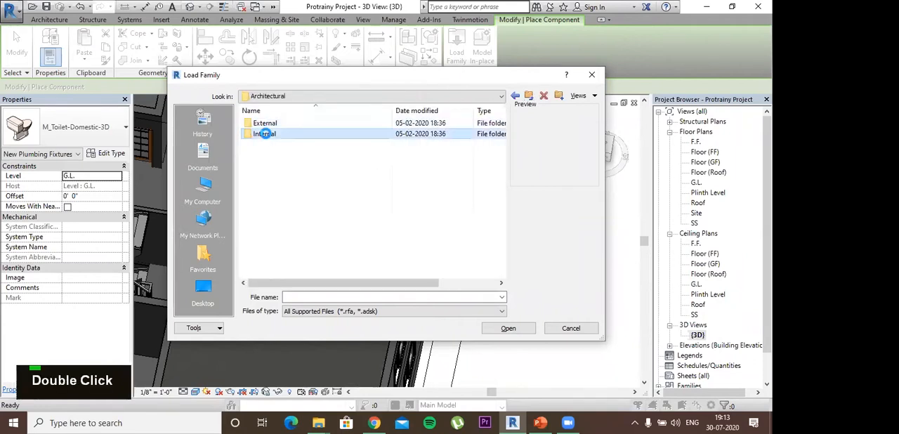
{"action": "double_click", "coordinate": [273, 133]}
- Preview the internal light families, going through the downlights, floor lamps, pendant lights and sconce lights
{"action": "key", "text": "Down"}
{"action": "key", "text": "Down"}
{"action": "key", "text": "Down"}
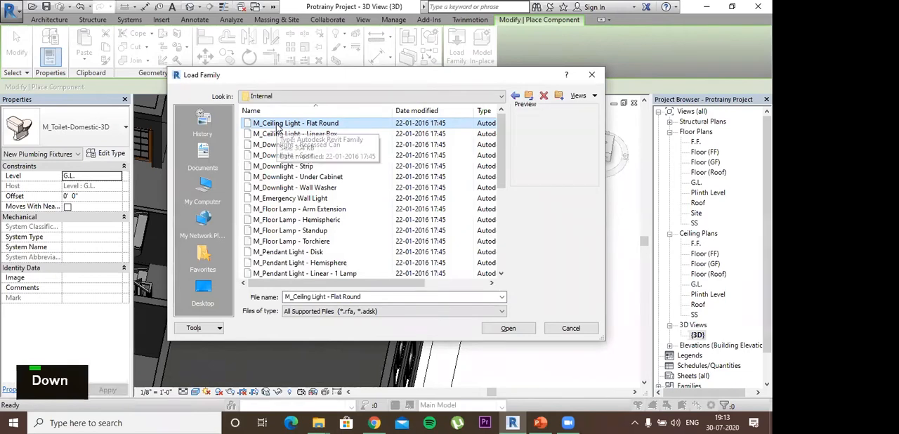
{"action": "key", "text": "Up"}
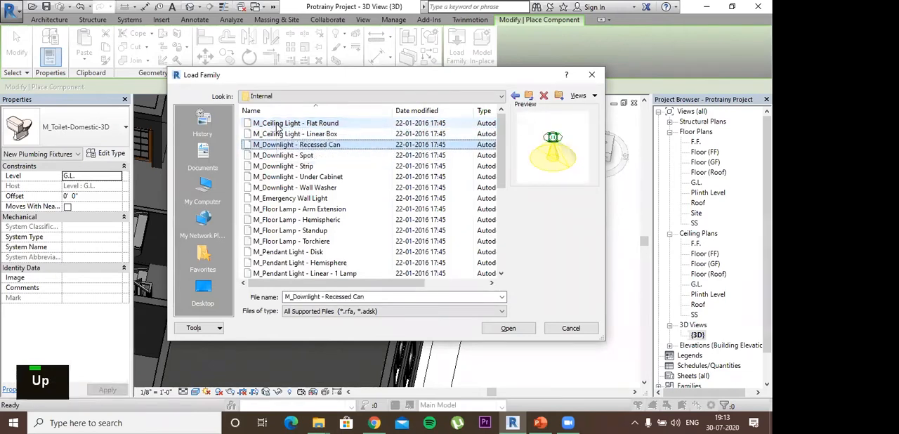
{"action": "key", "text": "Down"}
{"action": "key", "text": "Down"}
{"action": "key", "text": "Down"}
{"action": "key", "text": "Down"}
{"action": "key", "text": "Down"}
{"action": "key", "text": "Down"}
{"action": "key", "text": "Down"}
{"action": "key", "text": "Down"}
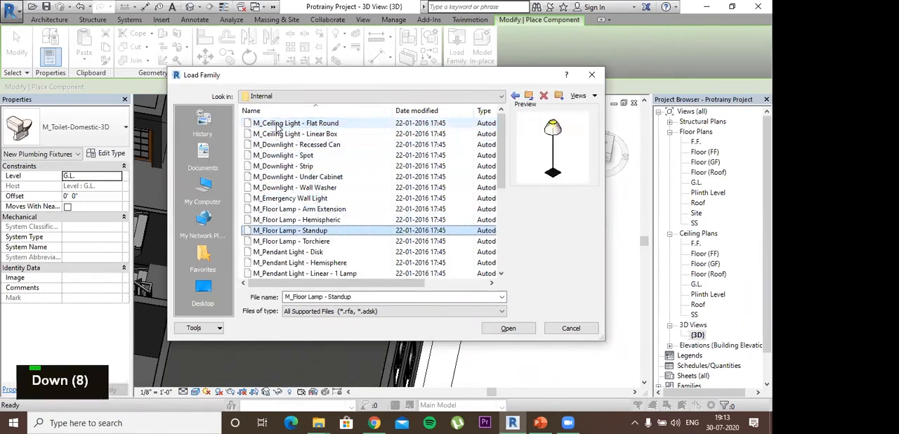
{"action": "key", "text": "Down"}
{"action": "key", "text": "Down"}
{"action": "key", "text": "Down"}
{"action": "key", "text": "Down"}
{"action": "key", "text": "Down"}
{"action": "key", "text": "Down"}
{"action": "key", "text": "Down"}
{"action": "key", "text": "Down"}
{"action": "key", "text": "Up"}
{"action": "key", "text": "Up"}
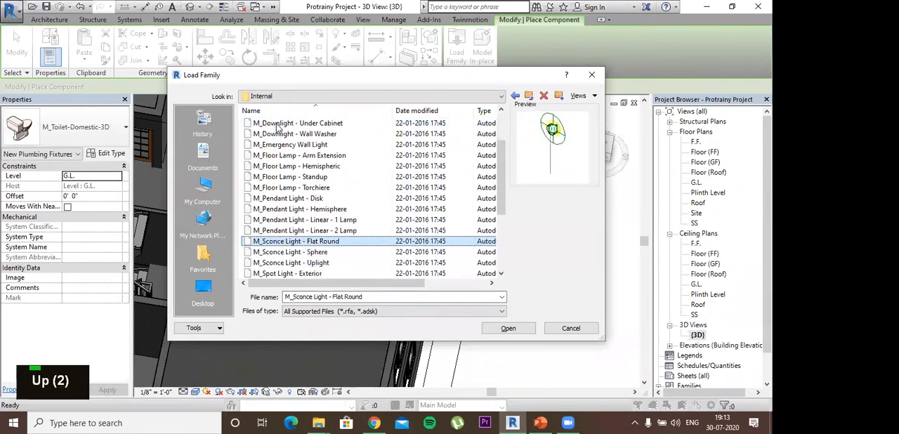
{"action": "key", "text": "Up"}
{"action": "key", "text": "Up"}
{"action": "key", "text": "Up"}
{"action": "key", "text": "Up"}
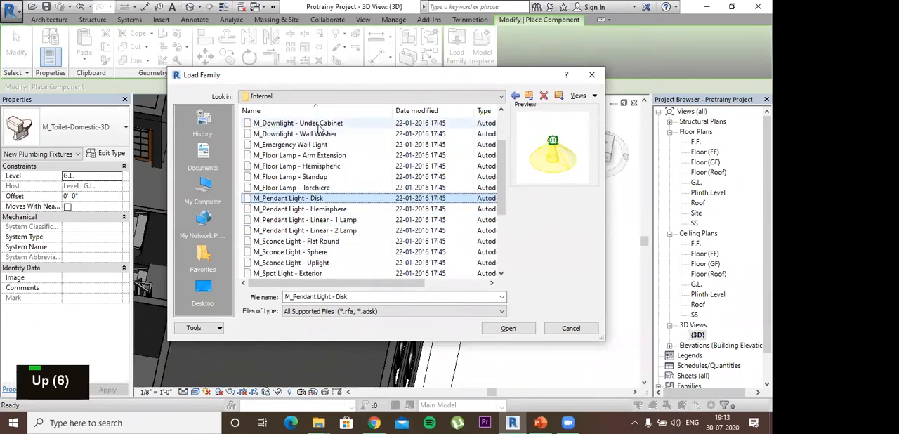
- Load the M_Ceiling Light - Flat Round family into the project
{"action": "left_click", "coordinate": [291, 123]}
{"action": "scroll", "coordinate": [293, 136], "scroll_direction": "up", "scroll_amount": 2}
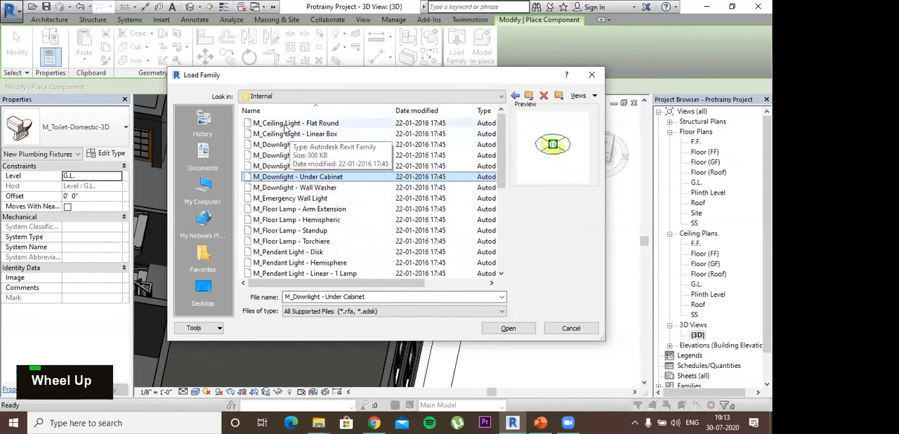
{"action": "left_click", "coordinate": [287, 126]}
{"action": "left_click", "coordinate": [507, 328]}
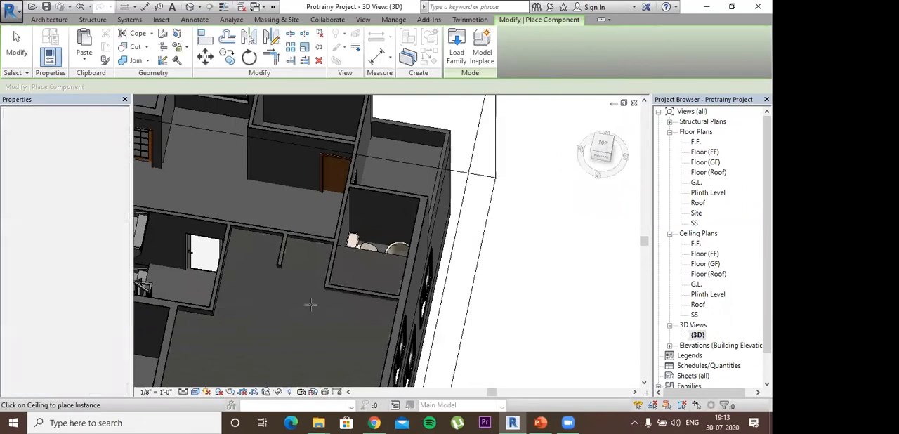
- Set the ceiling light fixture being placed to the 100W - 277V type of M_Ceiling Light - Flat Round
{"action": "middle_click", "coordinate": [369, 257]}
{"action": "middle_click_drag", "start_coordinate": [369, 257], "coordinate": [326, 284]}
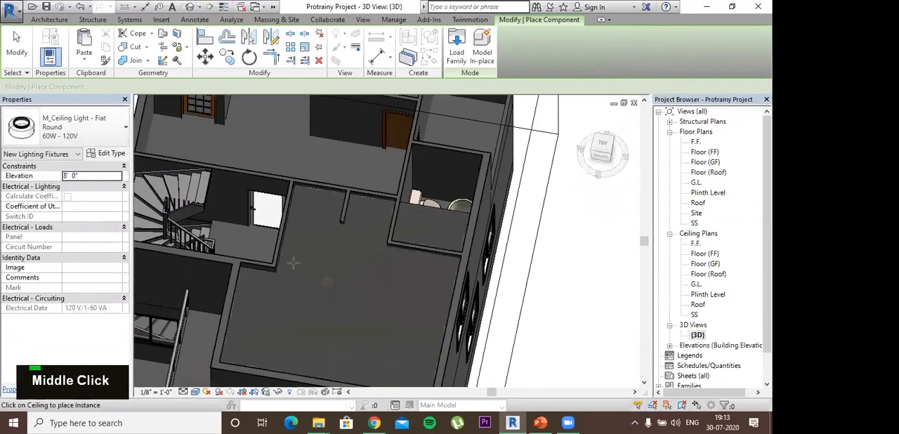
{"action": "left_click", "coordinate": [125, 132]}
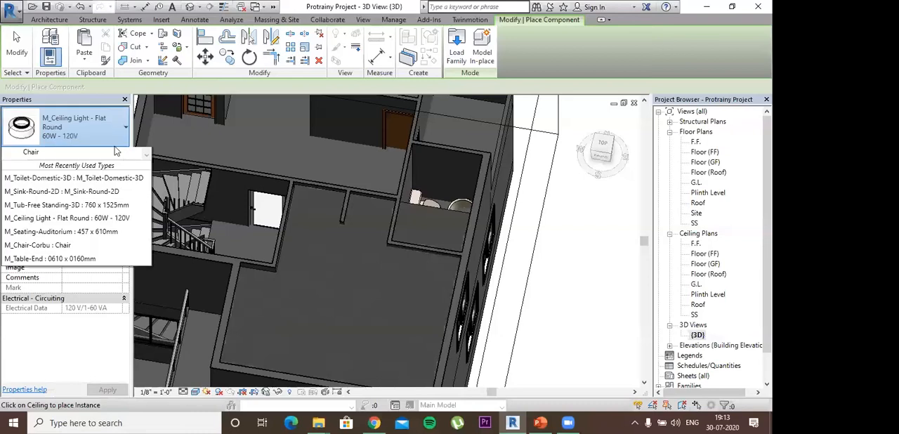
{"action": "scroll", "coordinate": [63, 196], "scroll_direction": "up", "scroll_amount": 4}
{"action": "scroll", "coordinate": [63, 196], "scroll_direction": "up", "scroll_amount": 1}
{"action": "scroll", "coordinate": [63, 198], "scroll_direction": "down", "scroll_amount": 3}
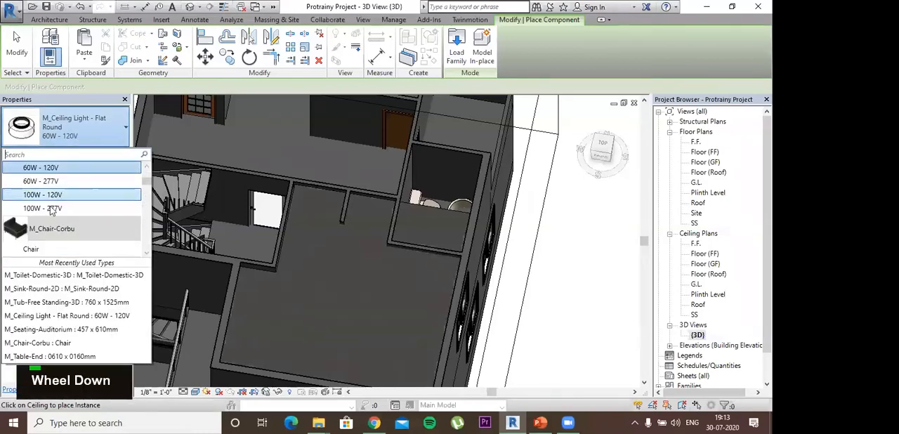
{"action": "left_click", "coordinate": [63, 202]}
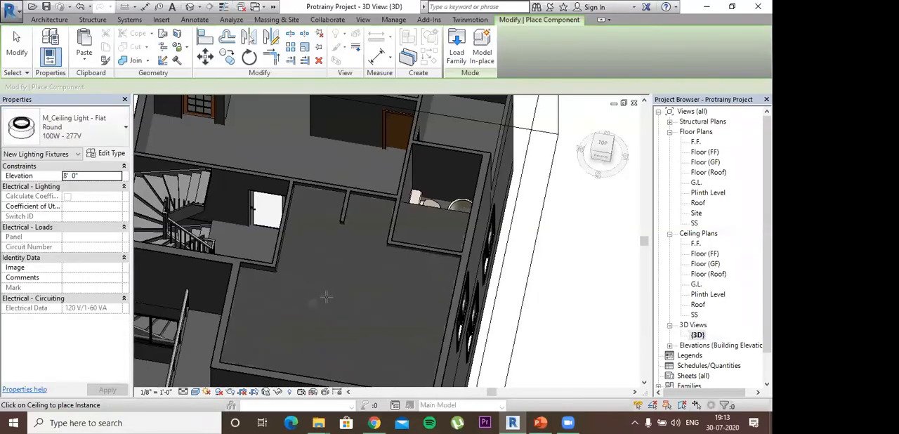
- Display the 3D view as black-and-white linework and turn it to the top view around the bedroom and bathroom
{"action": "left_click", "coordinate": [194, 393]}
{"action": "left_click", "coordinate": [225, 334]}
{"action": "middle_click_drag", "start_coordinate": [260, 356], "coordinate": [287, 368], "text": "shift"}
{"action": "middle_click_drag", "start_coordinate": [277, 264], "coordinate": [255, 182]}
{"action": "left_click", "coordinate": [602, 146]}
{"action": "scroll", "coordinate": [396, 257], "scroll_direction": "up", "scroll_amount": 1}
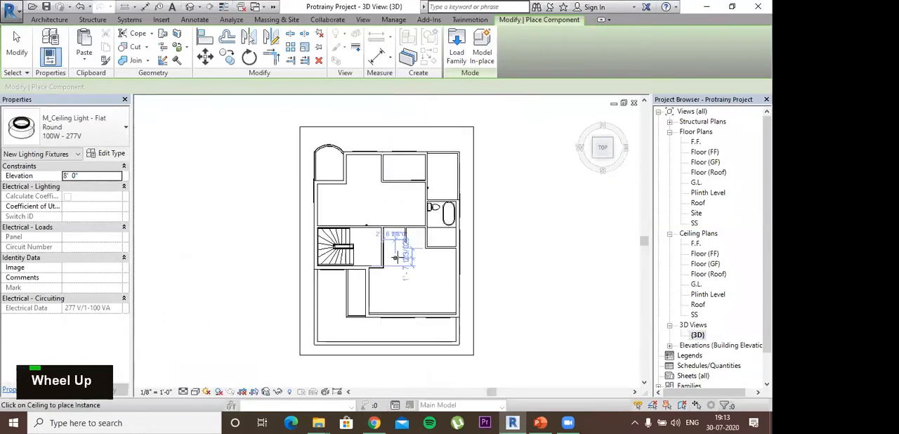
{"action": "scroll", "coordinate": [396, 257], "scroll_direction": "up", "scroll_amount": 2}
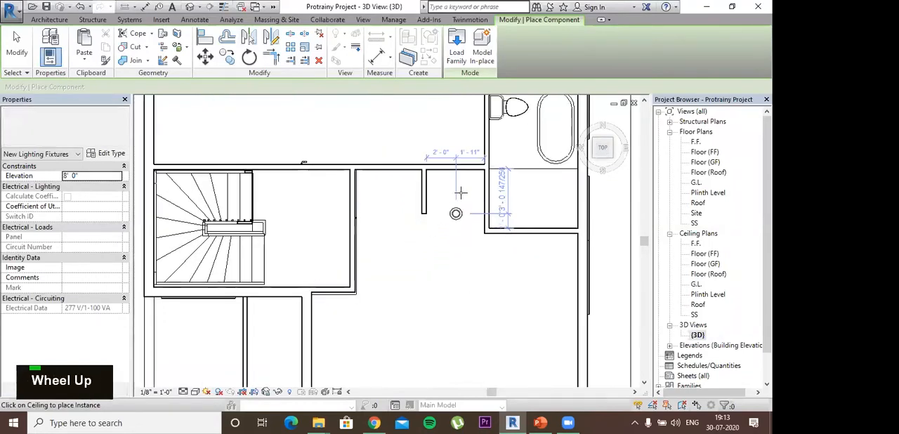
- Place flat round ceiling lights beside the short bedroom partition and in the room area below the bathtub
{"action": "left_click", "coordinate": [455, 183]}
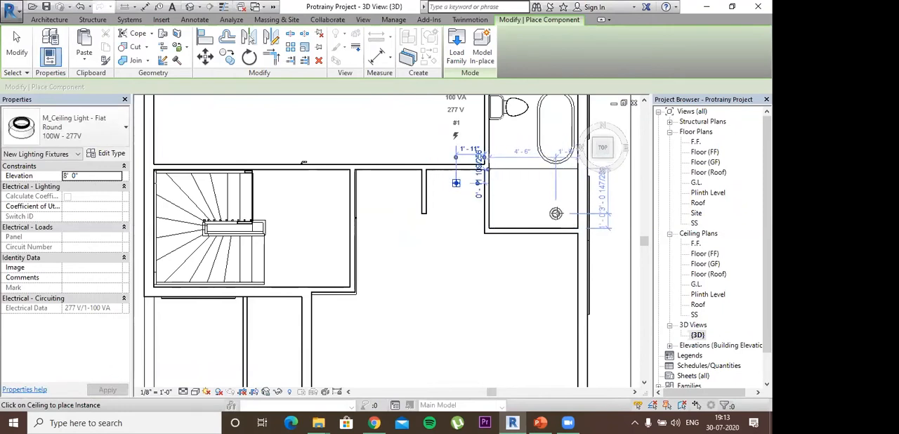
{"action": "middle_click", "coordinate": [567, 272]}
{"action": "middle_click_drag", "start_coordinate": [566, 272], "coordinate": [566, 333]}
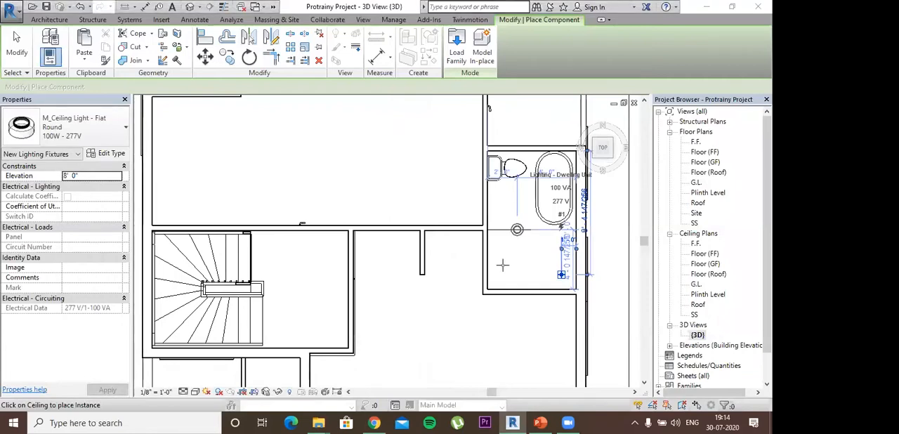
{"action": "scroll", "coordinate": [458, 273], "scroll_direction": "down", "scroll_amount": 2}
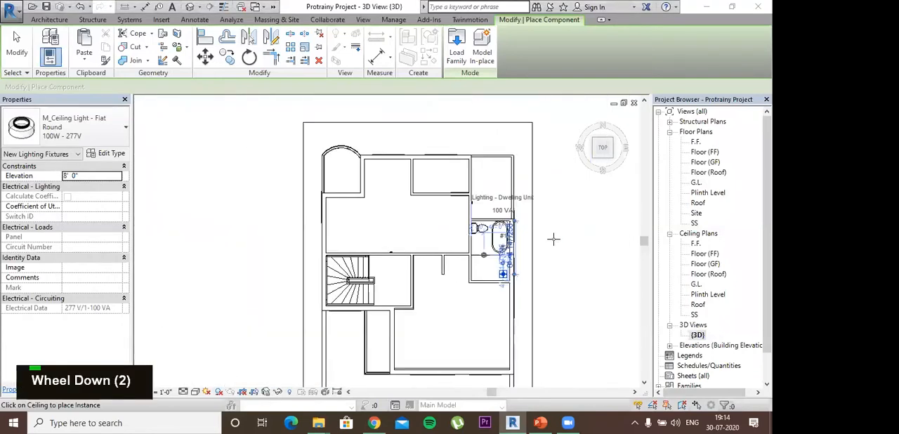
{"action": "key", "text": "Escape"}
{"action": "key", "text": "Escape"}
{"action": "key", "text": "Escape"}
{"action": "key", "text": "Escape"}
{"action": "key", "text": "Escape"}
{"action": "key", "text": "Escape"}
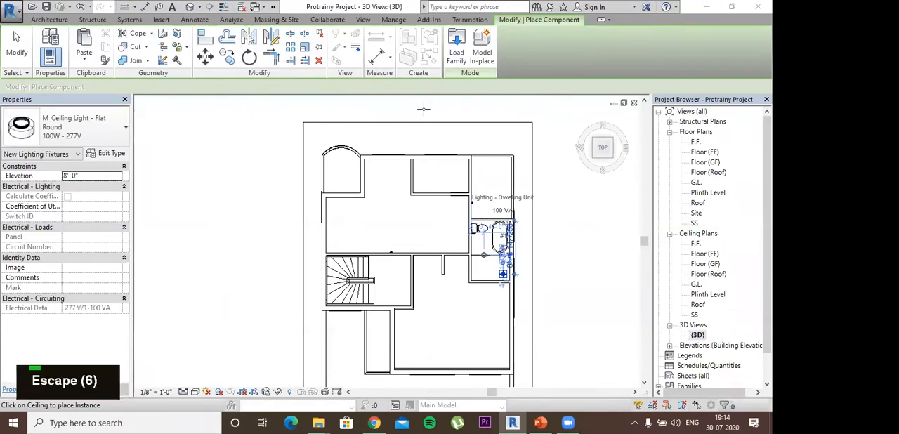
{"action": "key", "text": "Escape"}
{"action": "key", "text": "Escape"}
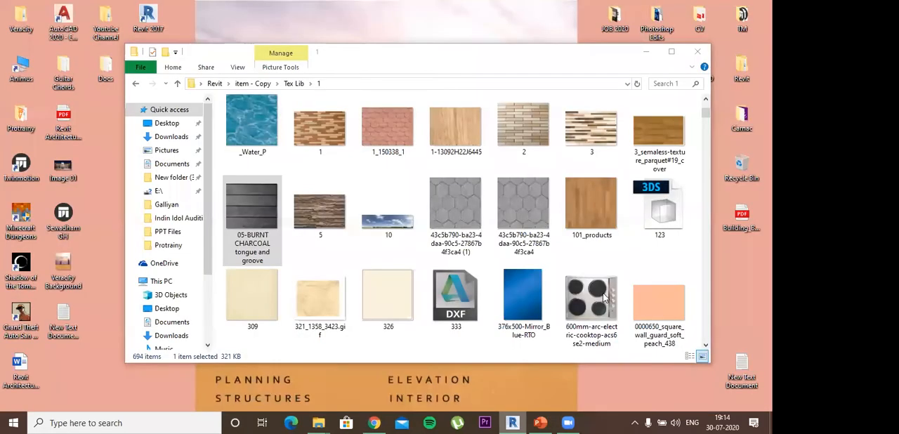
{"action": "scroll", "coordinate": [597, 281], "scroll_direction": "down", "scroll_amount": 2}
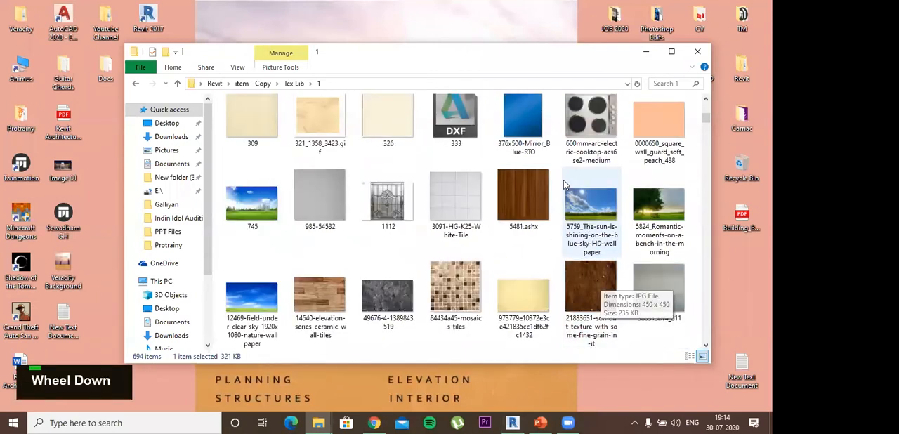
{"action": "scroll", "coordinate": [565, 176], "scroll_direction": "down", "scroll_amount": 3}
{"action": "scroll", "coordinate": [582, 129], "scroll_direction": "up", "scroll_amount": 2}
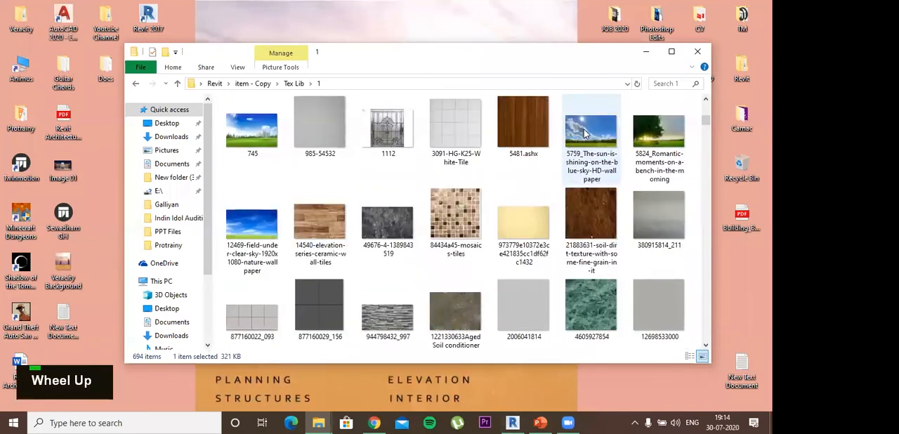
{"action": "left_click", "coordinate": [584, 129]}
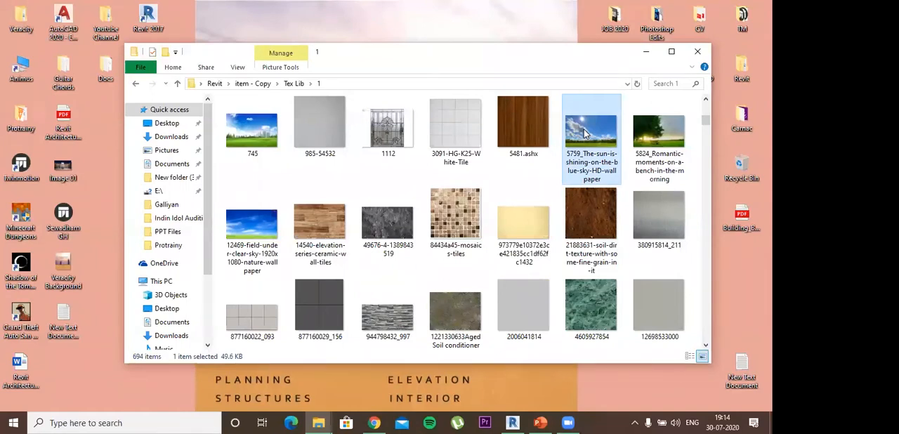
{"action": "mouse_move", "coordinate": [590, 130]}
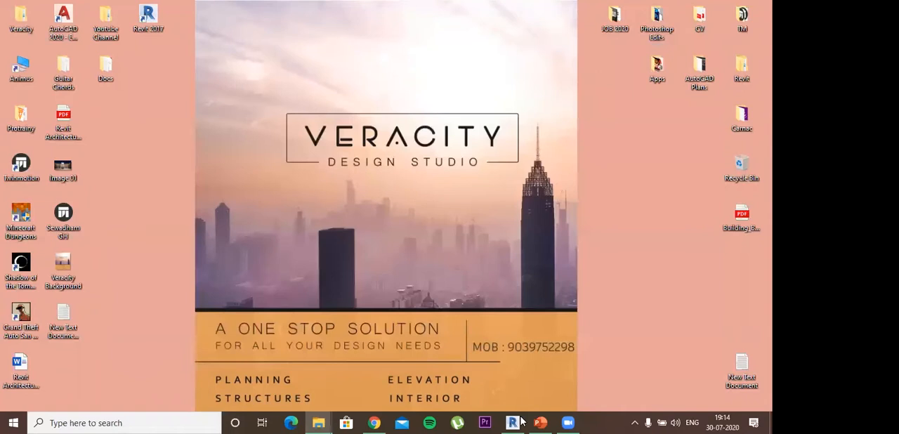
{"action": "left_click", "coordinate": [645, 52]}
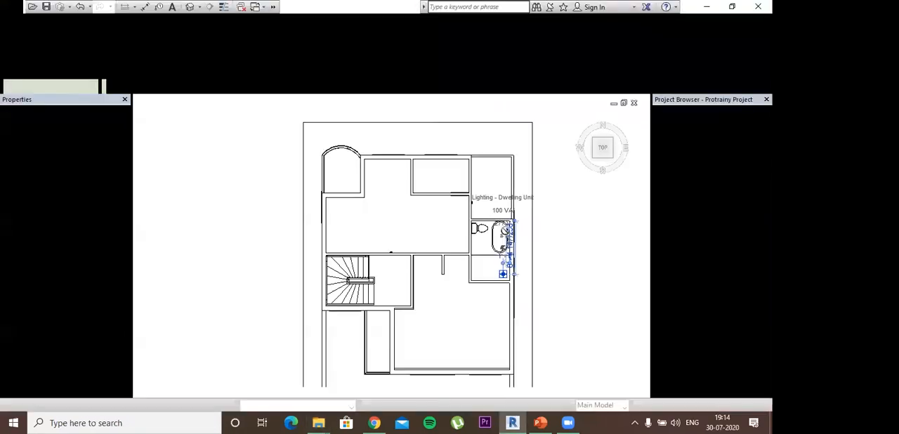
- End the ceiling light placement and check the bathroom area in the top view
{"action": "key", "text": "Escape"}
{"action": "key", "text": "Escape"}
{"action": "key", "text": "Escape"}
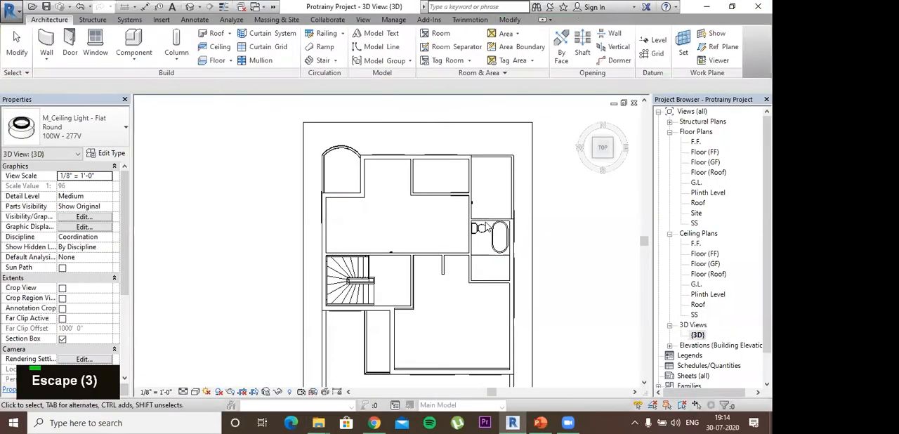
{"action": "scroll", "coordinate": [484, 225], "scroll_direction": "up", "scroll_amount": 3}
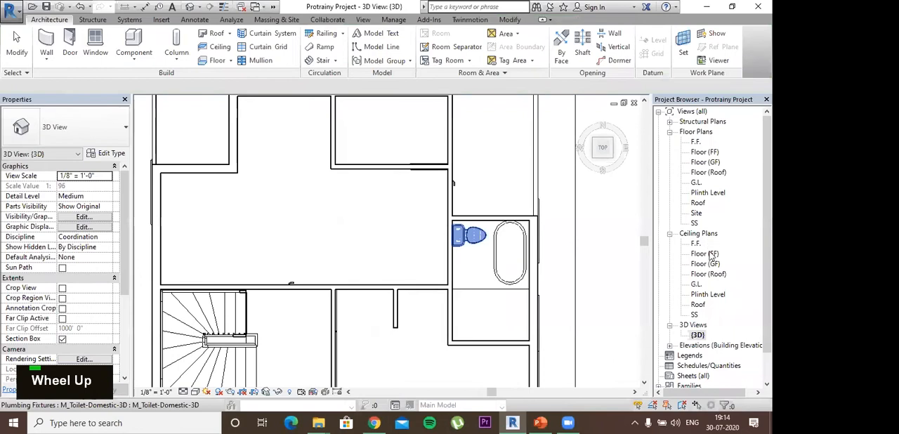
{"action": "scroll", "coordinate": [711, 256], "scroll_direction": "down", "scroll_amount": 2}
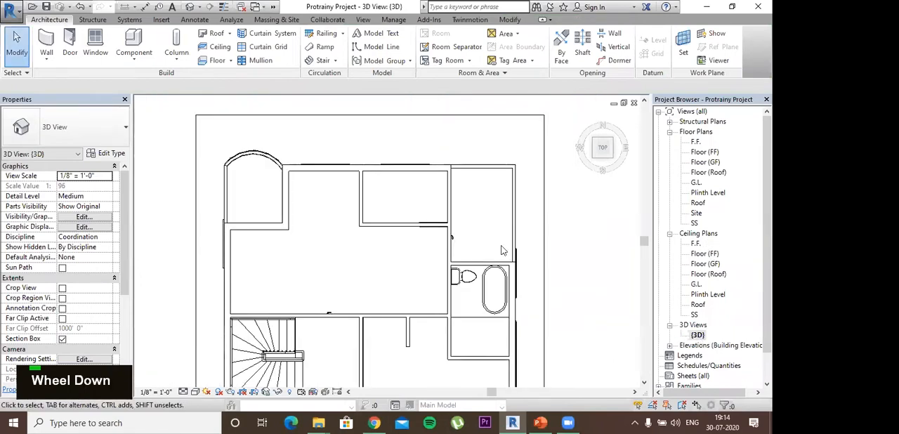
{"action": "double_click", "coordinate": [127, 62]}
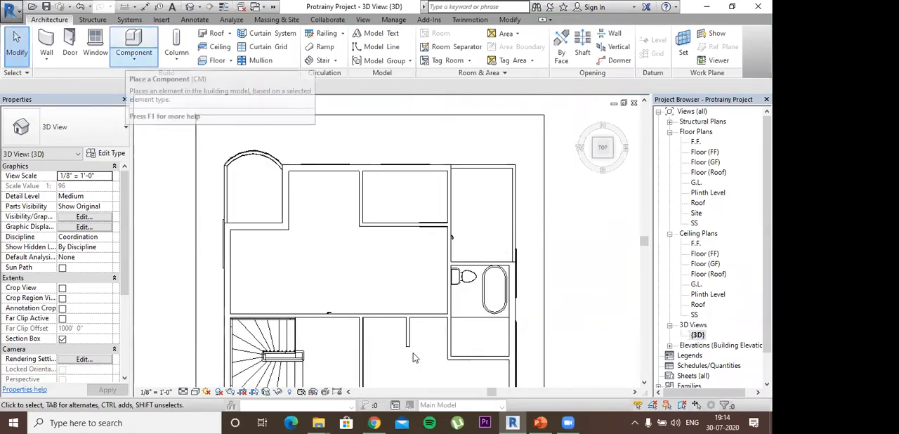
- Review the Contents slide in PowerPoint, and back in Revit look at the options for creating a new family
{"action": "left_click", "coordinate": [539, 423]}
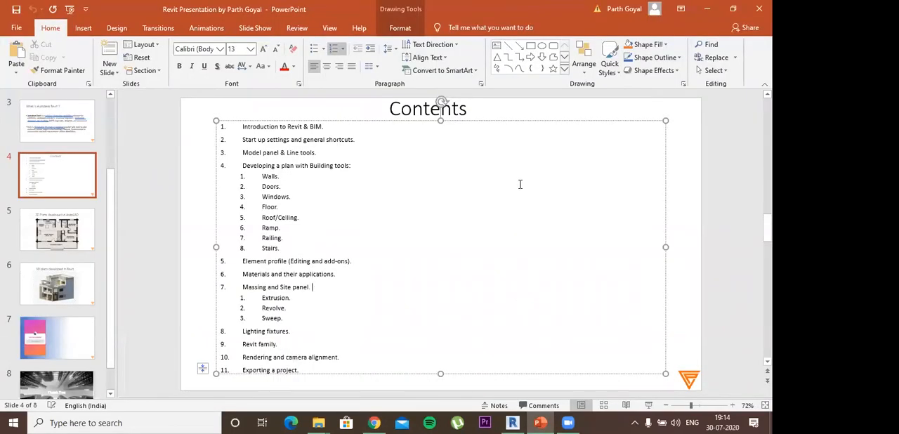
{"action": "left_click", "coordinate": [706, 8]}
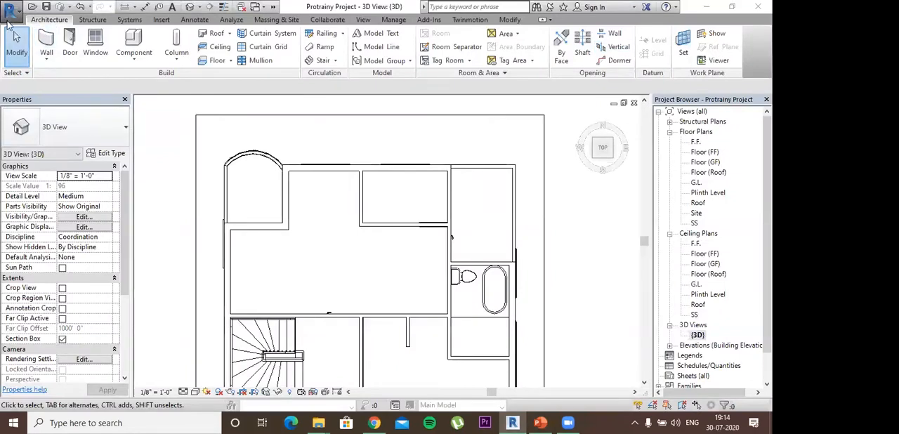
{"action": "left_click", "coordinate": [9, 12]}
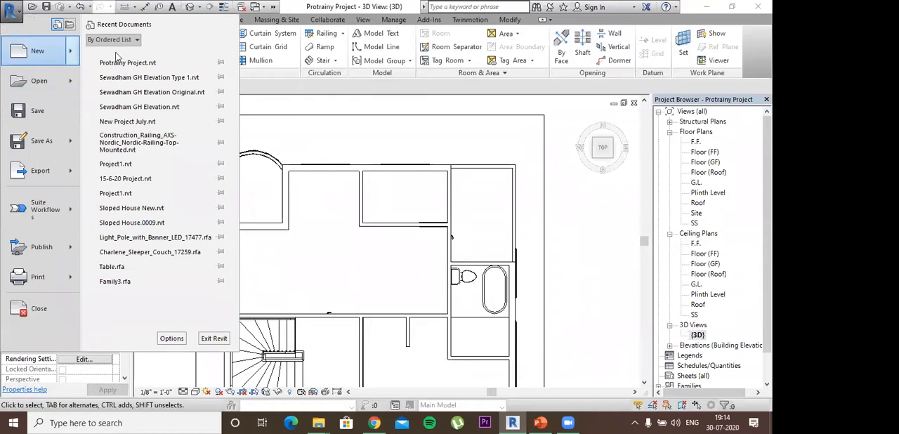
{"action": "mouse_move", "coordinate": [42, 51]}
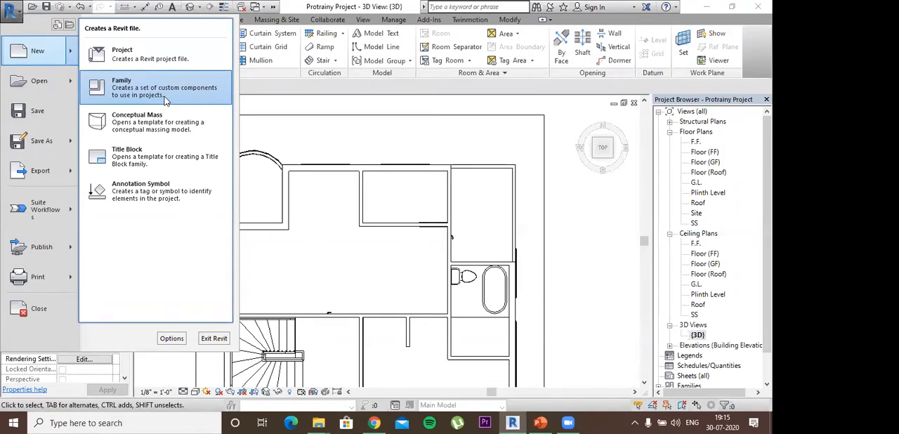
{"action": "left_click", "coordinate": [568, 190]}
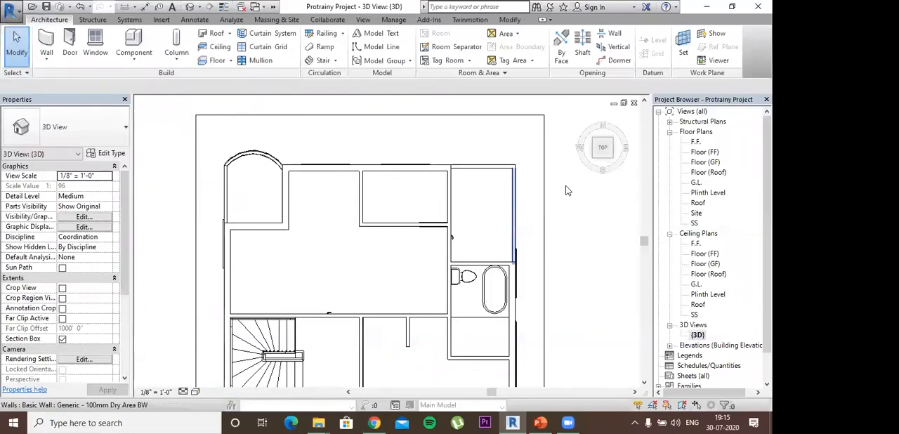
{"action": "left_click", "coordinate": [550, 421]}
{"action": "left_click", "coordinate": [516, 422]}
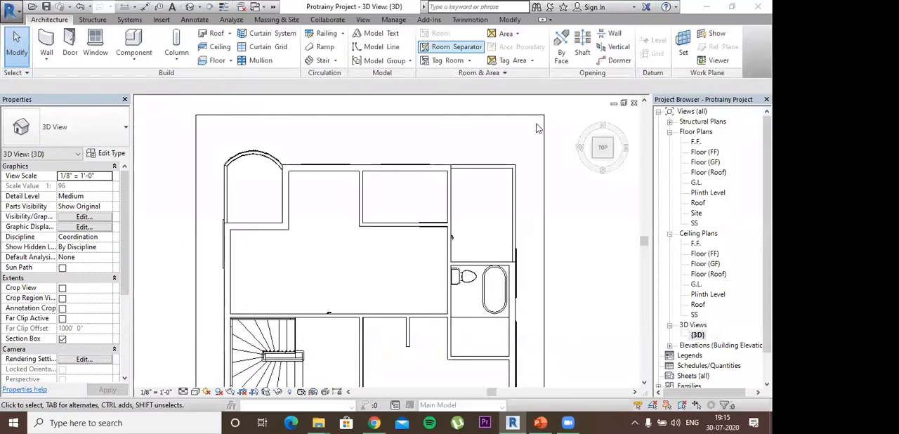
{"action": "scroll", "coordinate": [518, 226], "scroll_direction": "down", "scroll_amount": 2}
{"action": "double_click", "coordinate": [551, 225]}
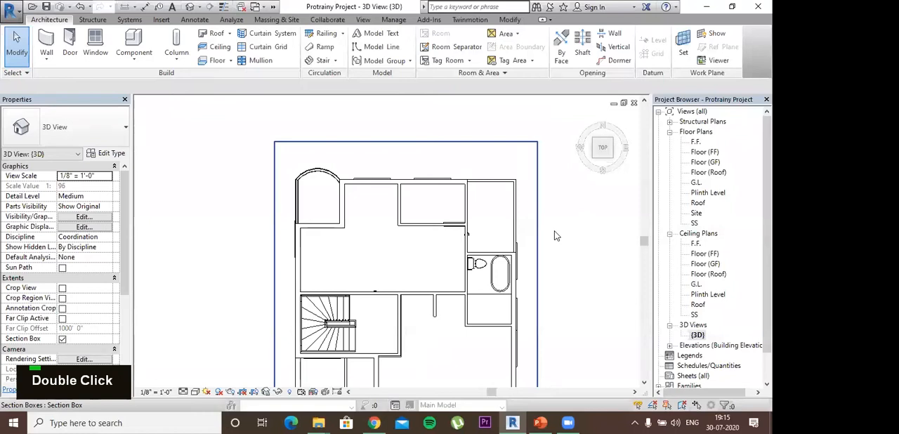
{"action": "left_click", "coordinate": [642, 163]}
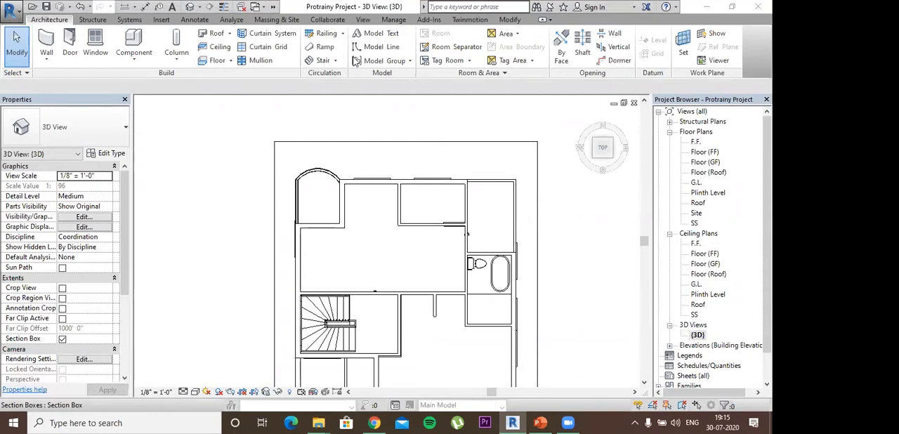
{"action": "left_click", "coordinate": [362, 19]}
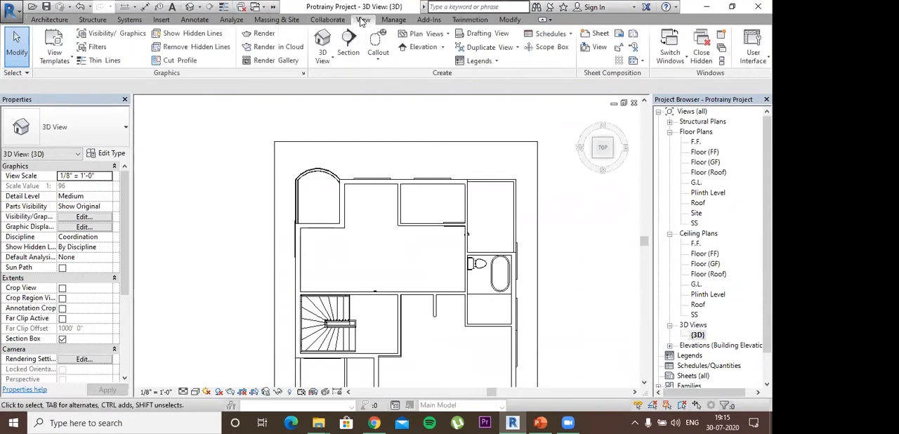
{"action": "left_click", "coordinate": [328, 63]}
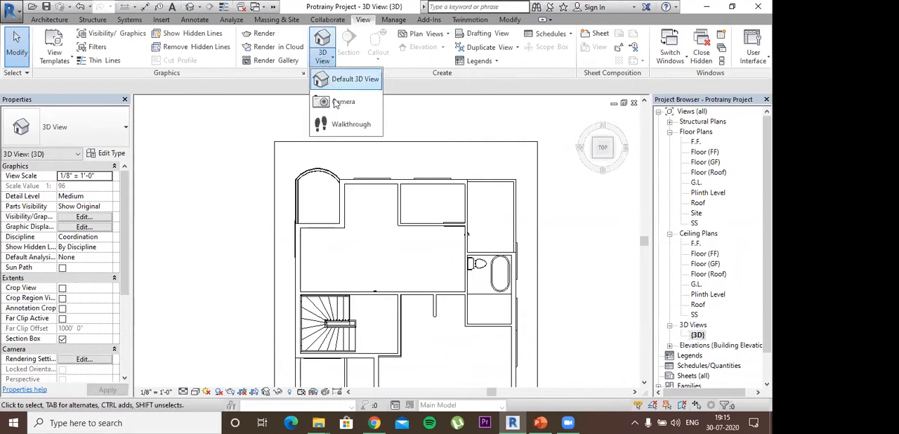
{"action": "left_click", "coordinate": [347, 103]}
{"action": "scroll", "coordinate": [365, 185], "scroll_direction": "down", "scroll_amount": 7}
{"action": "middle_click_drag", "start_coordinate": [345, 257], "coordinate": [381, 166]}
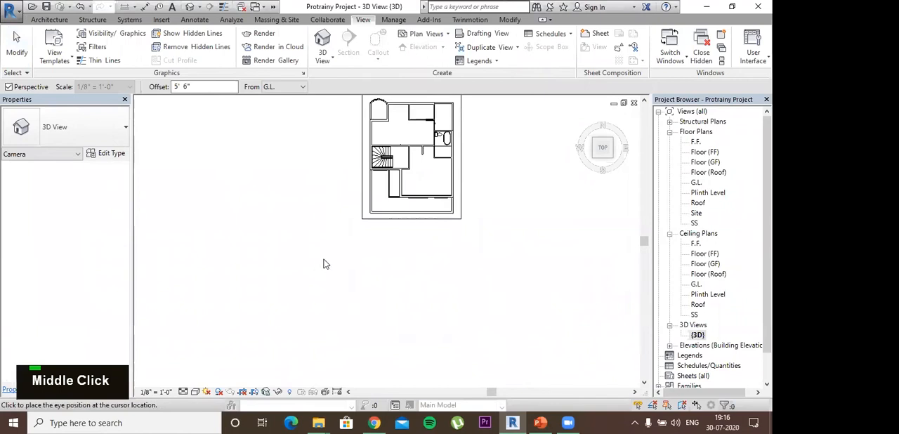
{"action": "key", "text": "Escape"}
{"action": "key", "text": "Escape"}
{"action": "key", "text": "Escape"}
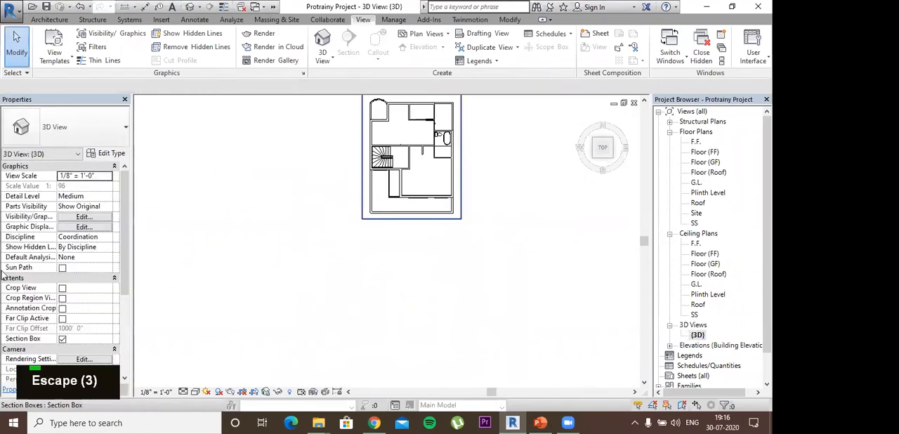
- Turn off the section box of the 3D view so the whole building is shown
{"action": "key", "text": "Escape"}
{"action": "key", "text": "Escape"}
{"action": "key", "text": "Escape"}
{"action": "left_click", "coordinate": [62, 338]}
{"action": "middle_click_drag", "start_coordinate": [351, 226], "coordinate": [360, 255]}
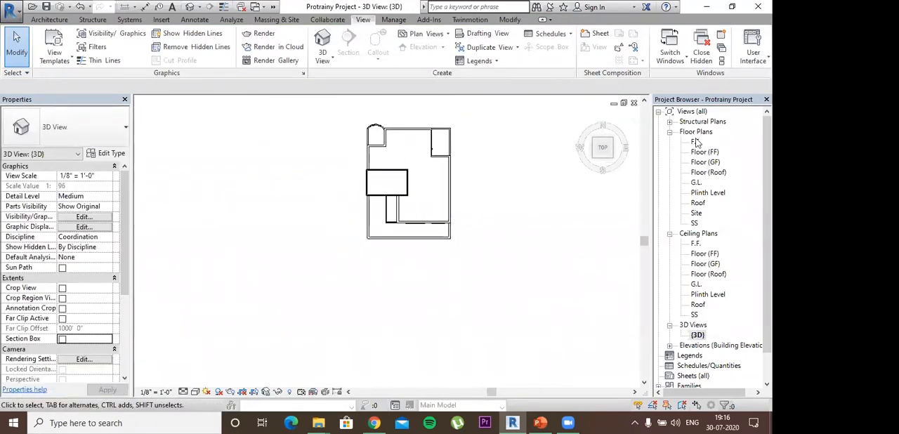
- Open the Plinth Level floor plan, and switch to the F.F. floor plan
{"action": "double_click", "coordinate": [701, 193]}
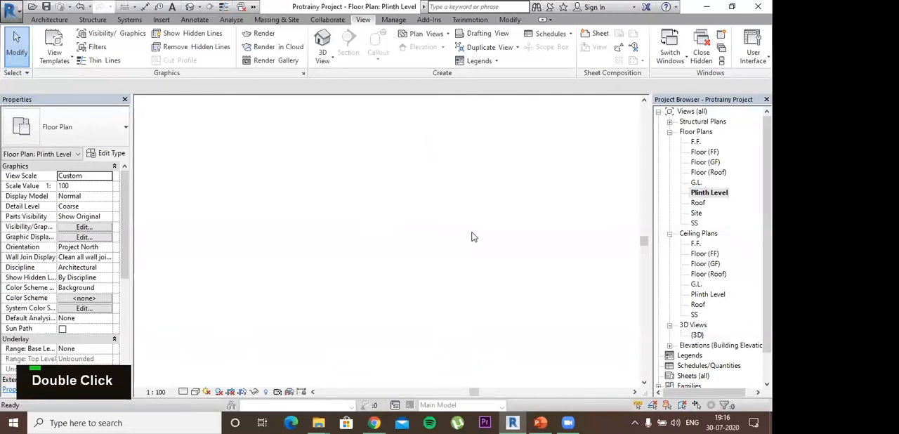
{"action": "scroll", "coordinate": [447, 280], "scroll_direction": "down", "scroll_amount": 2}
{"action": "scroll", "coordinate": [447, 279], "scroll_direction": "down", "scroll_amount": 1}
{"action": "middle_click_drag", "start_coordinate": [345, 251], "coordinate": [360, 289]}
{"action": "scroll", "coordinate": [360, 288], "scroll_direction": "up", "scroll_amount": 1}
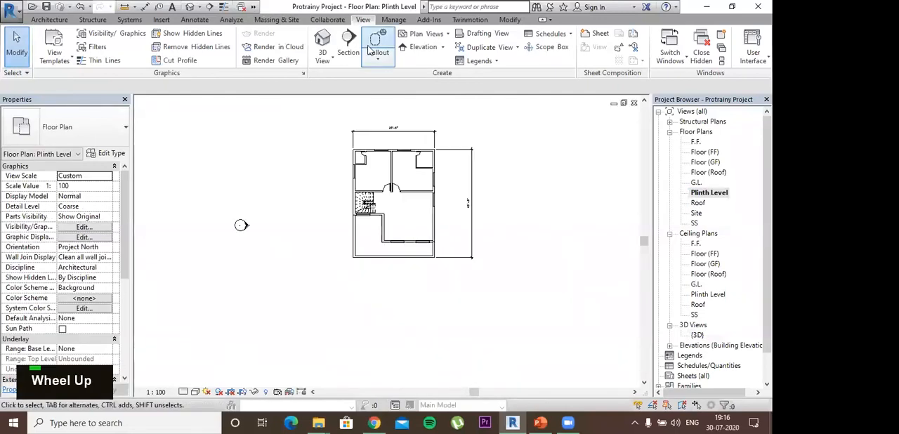
{"action": "left_click", "coordinate": [696, 142]}
{"action": "double_click", "coordinate": [693, 143]}
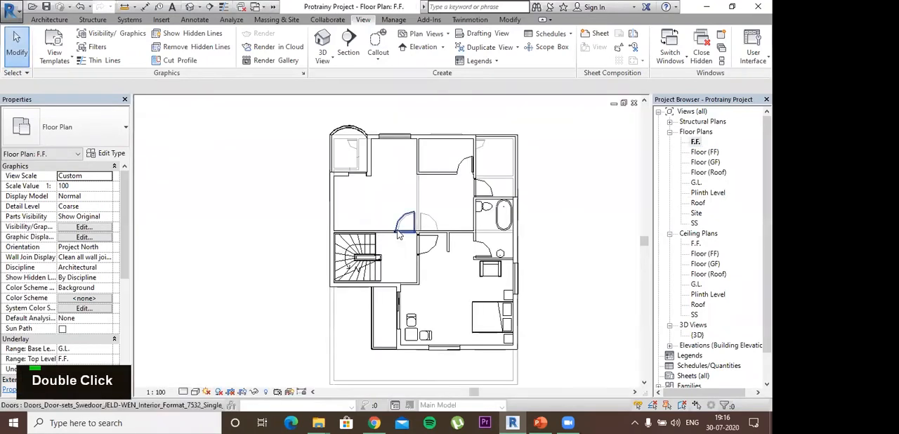
- Place a perspective camera in the F.F. plan, with the eye outside the lower-left building corner and the target near the bathroom
{"action": "scroll", "coordinate": [483, 190], "scroll_direction": "down", "scroll_amount": 1}
{"action": "middle_click_drag", "start_coordinate": [483, 189], "coordinate": [524, 152]}
{"action": "left_click", "coordinate": [325, 57]}
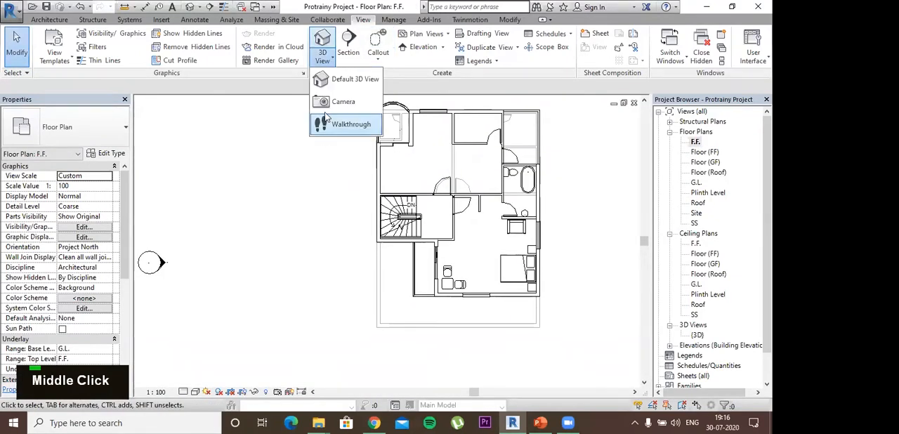
{"action": "left_click", "coordinate": [348, 106]}
{"action": "middle_click_drag", "start_coordinate": [343, 165], "coordinate": [364, 112]}
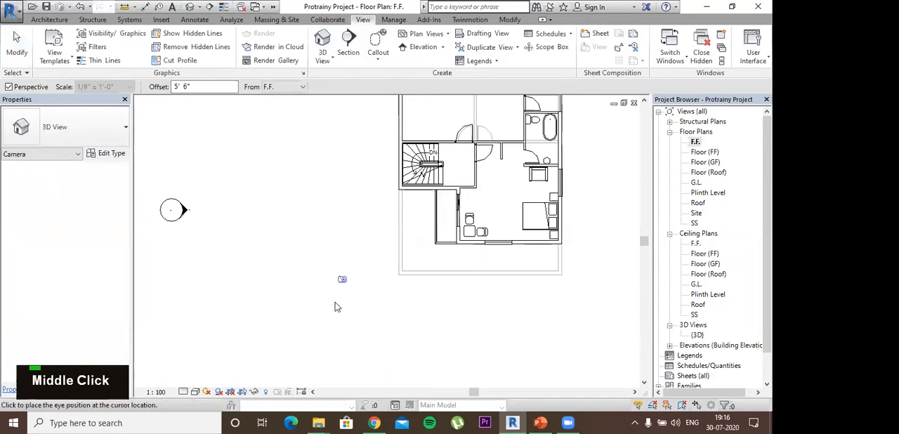
{"action": "left_click", "coordinate": [321, 331]}
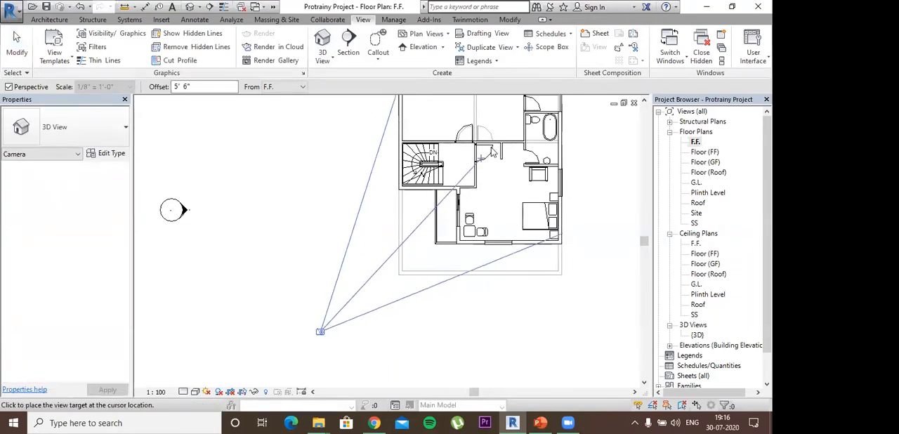
{"action": "left_click", "coordinate": [510, 128]}
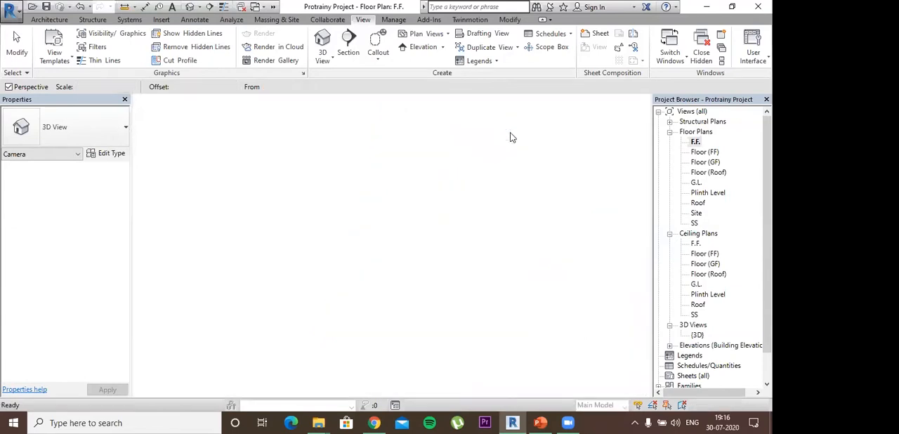
- Enlarge the crop region of the new camera view on all four sides to take in the upper storeys and side walls
{"action": "scroll", "coordinate": [390, 256], "scroll_direction": "down", "scroll_amount": 3}
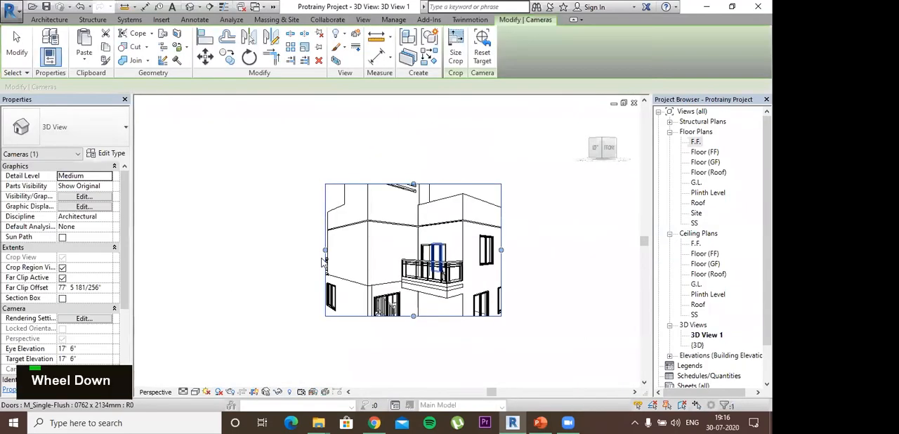
{"action": "left_click_drag", "start_coordinate": [245, 240], "coordinate": [245, 239]}
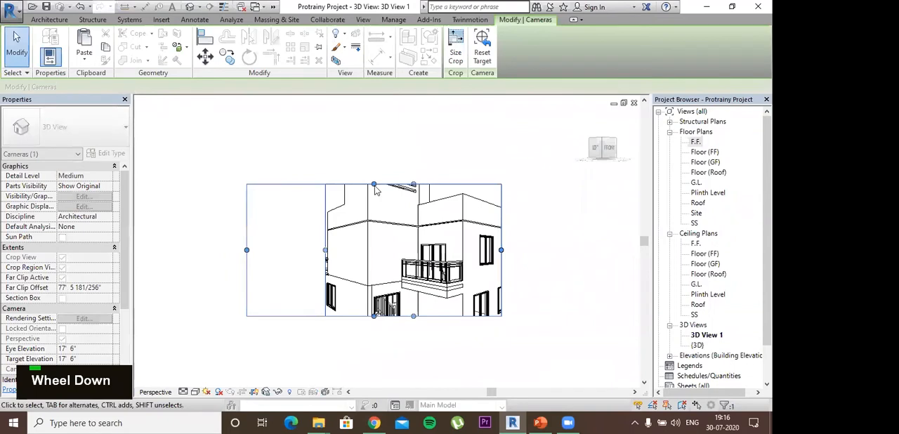
{"action": "left_click_drag", "start_coordinate": [374, 185], "coordinate": [373, 140]}
{"action": "left_click_drag", "start_coordinate": [501, 229], "coordinate": [583, 229]}
{"action": "left_click_drag", "start_coordinate": [414, 316], "coordinate": [416, 349]}
{"action": "left_click_drag", "start_coordinate": [418, 355], "coordinate": [418, 354]}
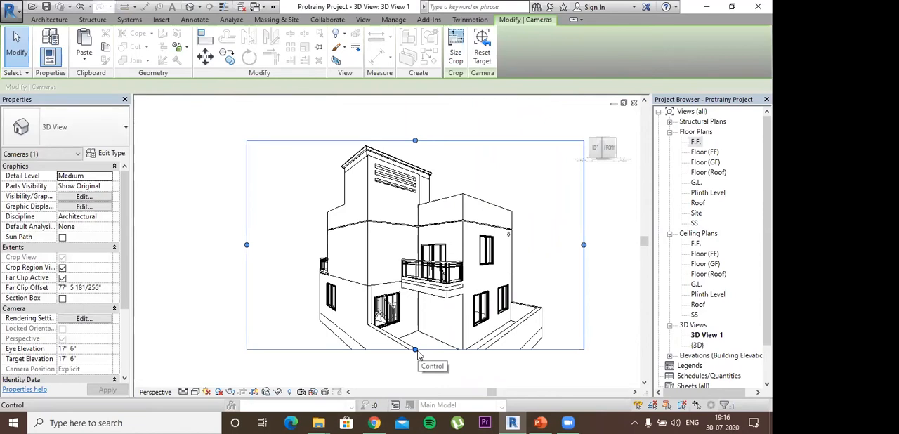
- Extend the crop region downward and sideways to include the plinth and the boundary wall
{"action": "scroll", "coordinate": [420, 361], "scroll_direction": "down", "scroll_amount": 2}
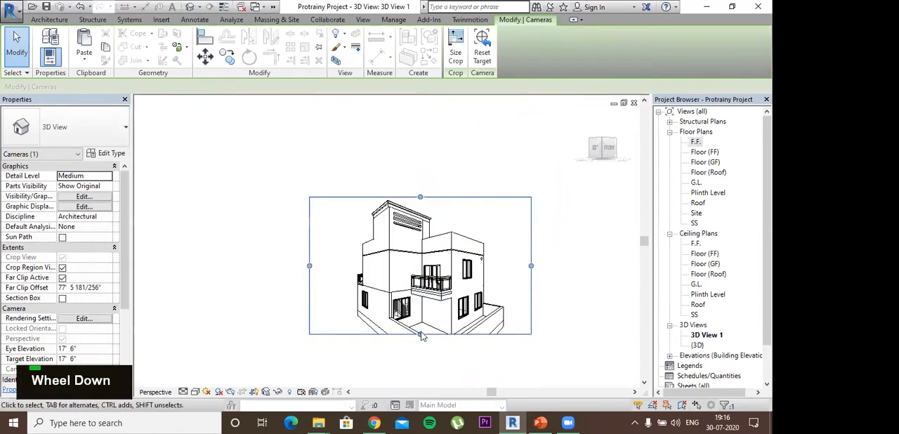
{"action": "left_click_drag", "start_coordinate": [421, 368], "coordinate": [419, 370]}
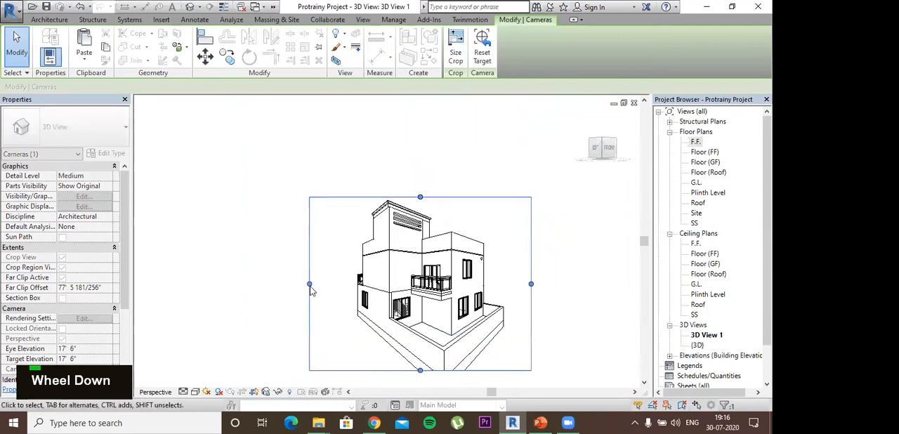
{"action": "left_click_drag", "start_coordinate": [530, 285], "coordinate": [557, 283]}
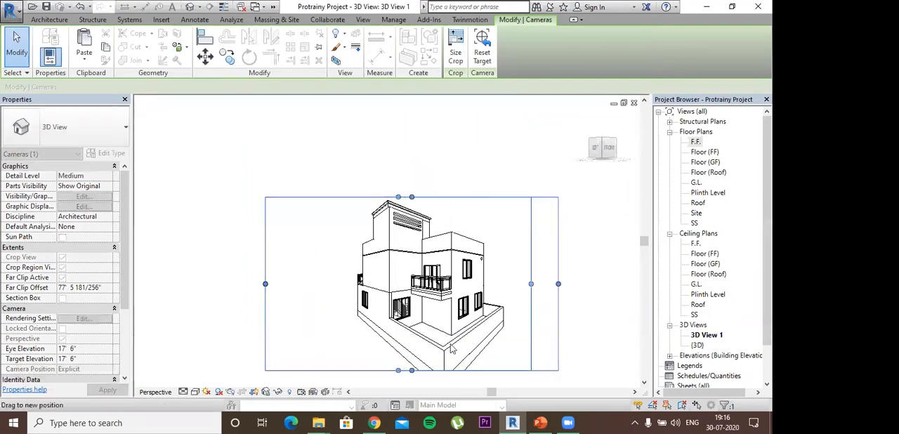
{"action": "left_click_drag", "start_coordinate": [412, 371], "coordinate": [416, 385]}
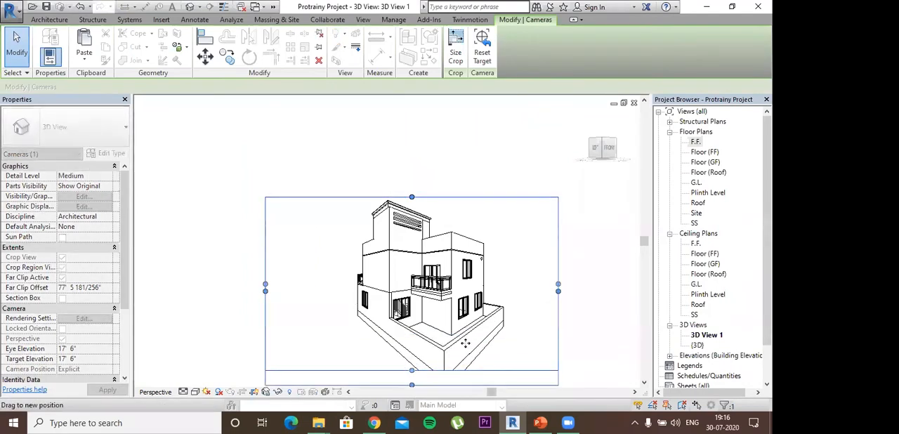
- Expand the crop region further on every side to leave a margin around the whole house and its boundary wall corner
{"action": "scroll", "coordinate": [496, 339], "scroll_direction": "down", "scroll_amount": 1}
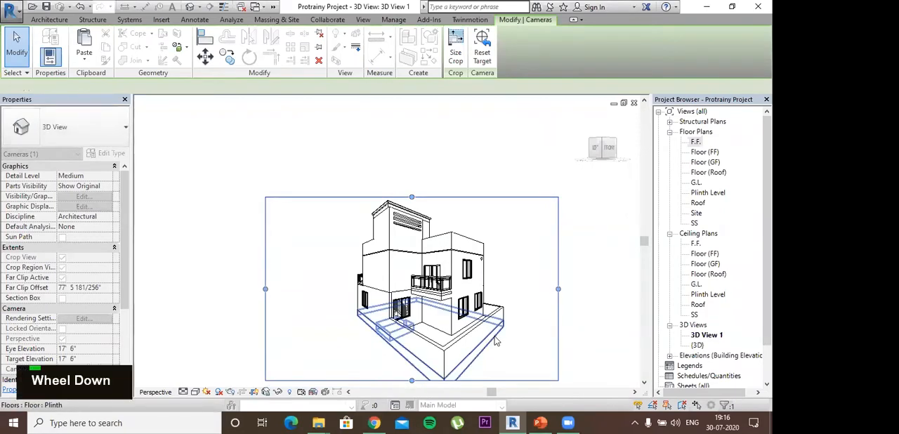
{"action": "middle_click_drag", "start_coordinate": [433, 372], "coordinate": [399, 285]}
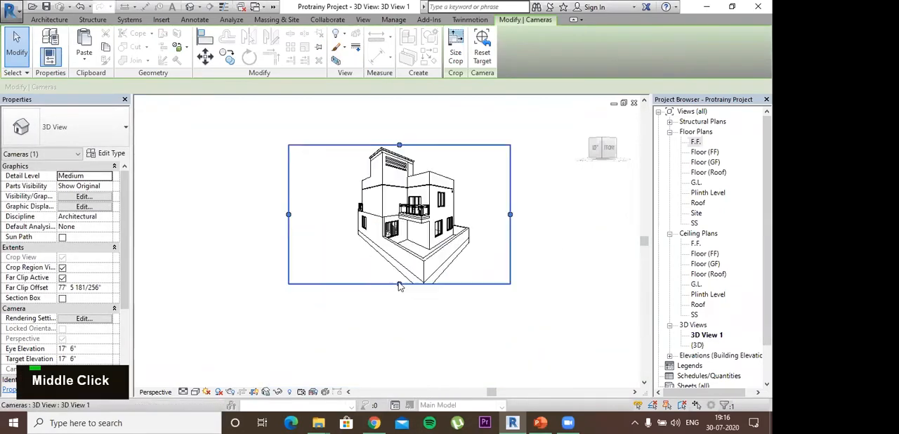
{"action": "left_click_drag", "start_coordinate": [397, 297], "coordinate": [399, 300]}
{"action": "left_click_drag", "start_coordinate": [510, 223], "coordinate": [542, 221]}
{"action": "left_click_drag", "start_coordinate": [415, 145], "coordinate": [415, 125]}
{"action": "left_click_drag", "start_coordinate": [288, 223], "coordinate": [273, 222]}
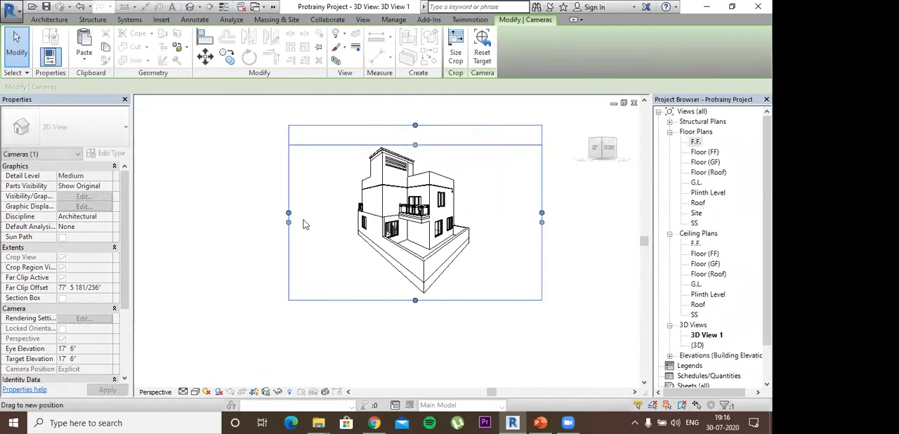
- Rotate the camera view towards the front facade, keeping the whole house framed within the crop region
{"action": "left_click", "coordinate": [435, 256]}
{"action": "scroll", "coordinate": [435, 256], "scroll_direction": "up", "scroll_amount": 3}
{"action": "scroll", "coordinate": [442, 224], "scroll_direction": "down", "scroll_amount": 3}
{"action": "mouse_move", "coordinate": [447, 217]}
{"action": "middle_mouse_down", "text": "shift"}
{"action": "mouse_move", "coordinate": [450, 162]}
{"action": "mouse_move", "coordinate": [402, 228]}
{"action": "mouse_move", "coordinate": [417, 246]}
{"action": "mouse_move", "coordinate": [413, 217]}
{"action": "mouse_move", "coordinate": [438, 207]}
{"action": "middle_mouse_up", "text": "shift"}
{"action": "middle_click_drag", "start_coordinate": [517, 196], "coordinate": [516, 238]}
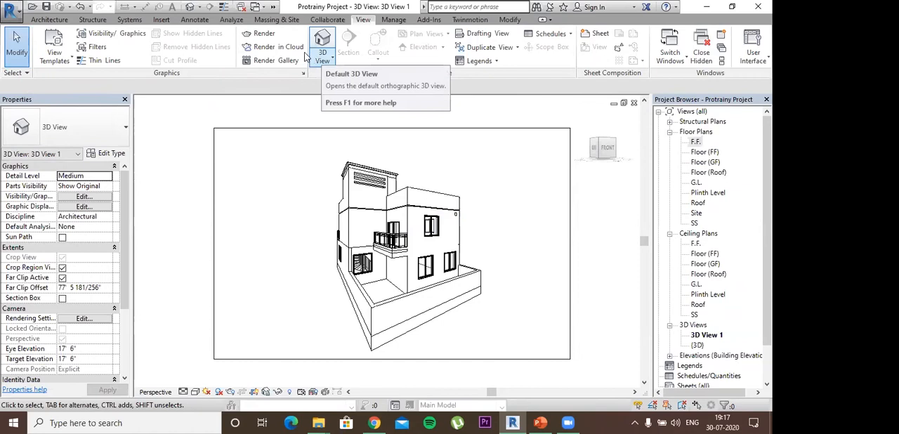
- Render the camera view at Draft quality with the output resolution set to Printer at 75 DPI
{"action": "left_click", "coordinate": [261, 33]}
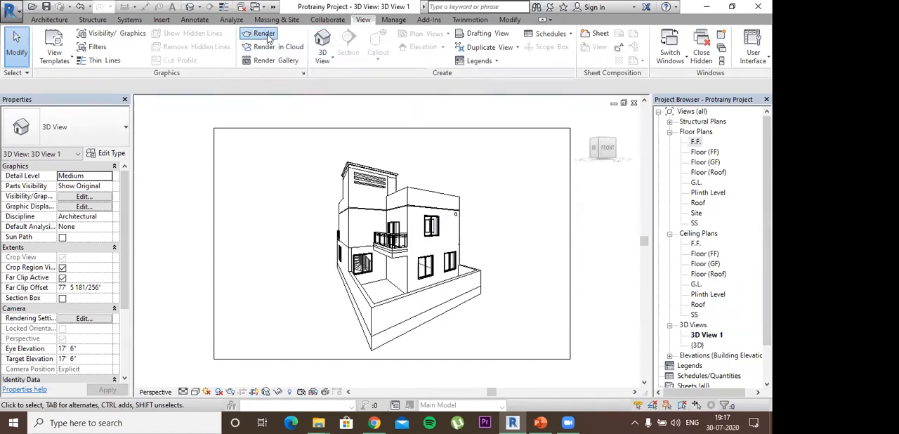
{"action": "left_click", "coordinate": [47, 33]}
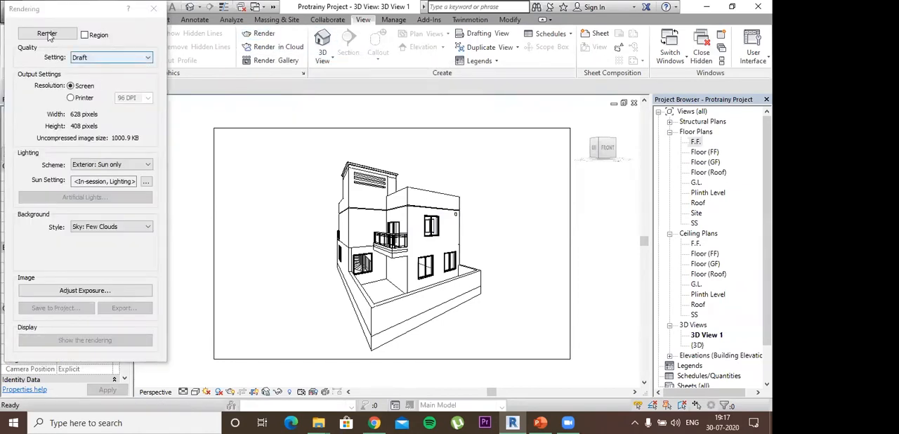
{"action": "left_click", "coordinate": [96, 58]}
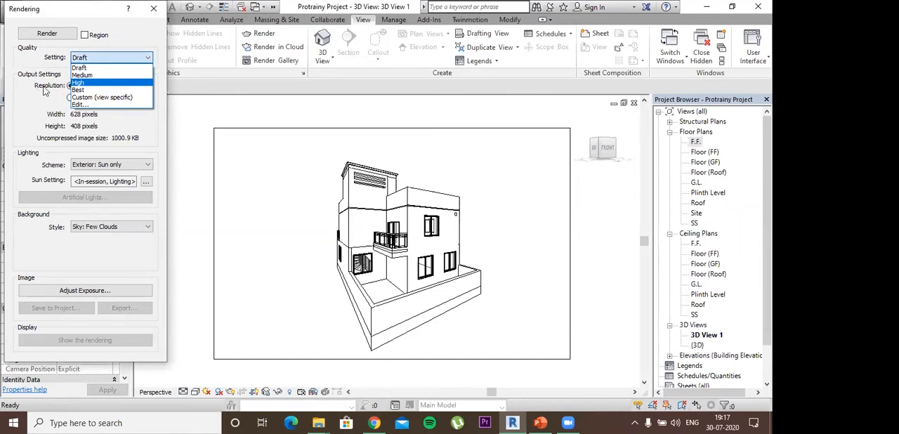
{"action": "left_click", "coordinate": [87, 69]}
{"action": "left_click", "coordinate": [97, 97]}
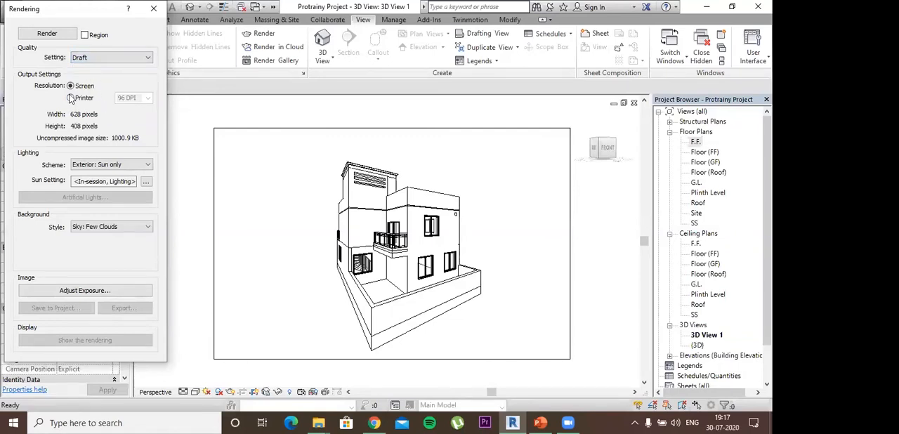
{"action": "left_click", "coordinate": [148, 100]}
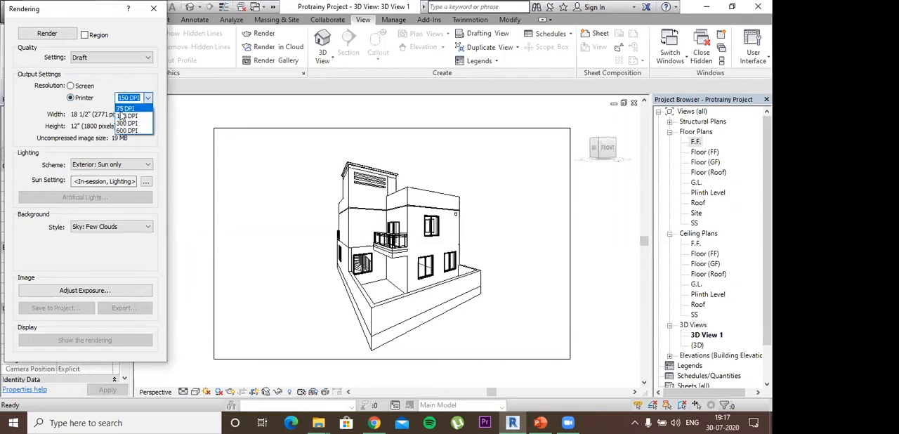
{"action": "left_click", "coordinate": [121, 109]}
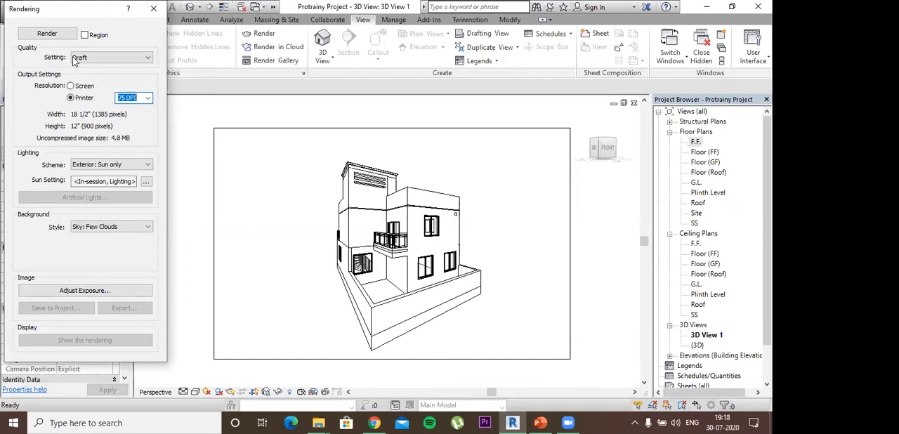
{"action": "left_click", "coordinate": [59, 40]}
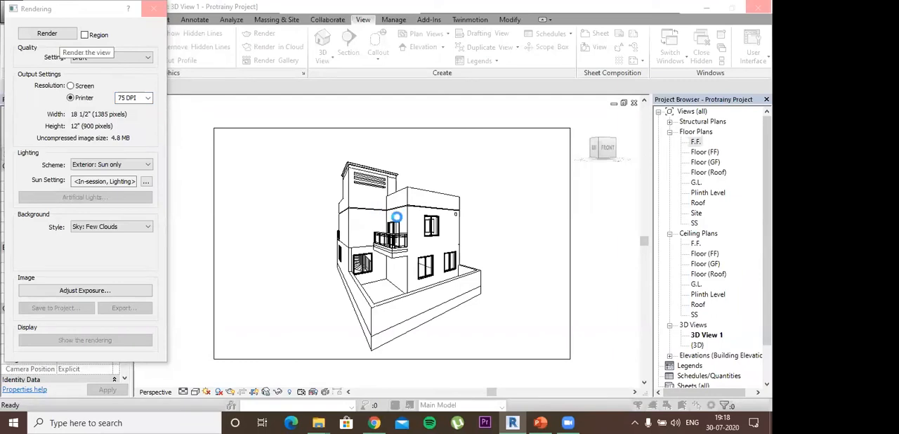
- Switch to PowerPoint to review the building tools listed on the Contents slide, and return to Revit
{"action": "left_click", "coordinate": [543, 425]}
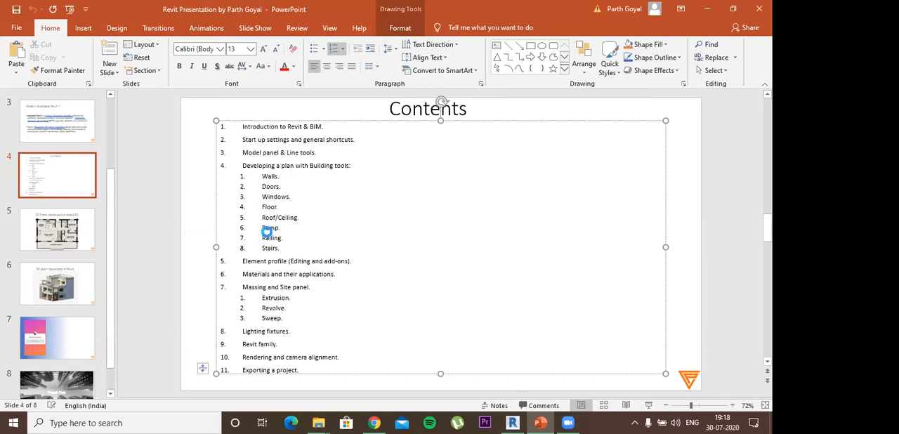
{"action": "left_click_drag", "start_coordinate": [261, 227], "coordinate": [313, 223]}
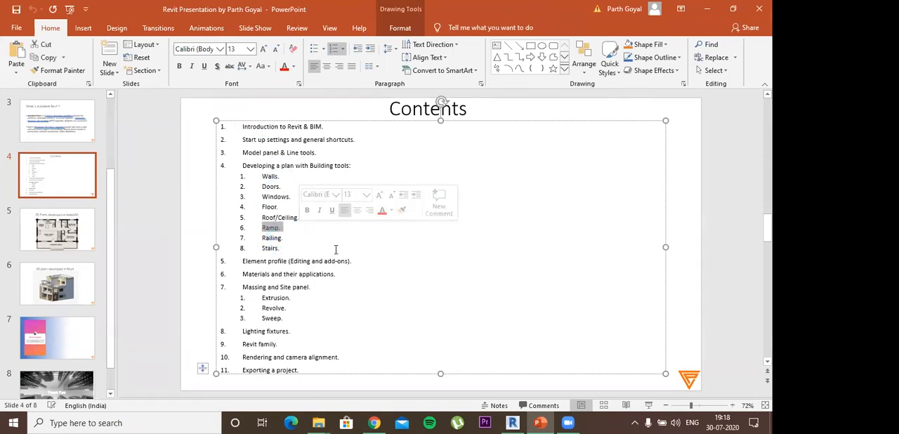
{"action": "left_click", "coordinate": [411, 247]}
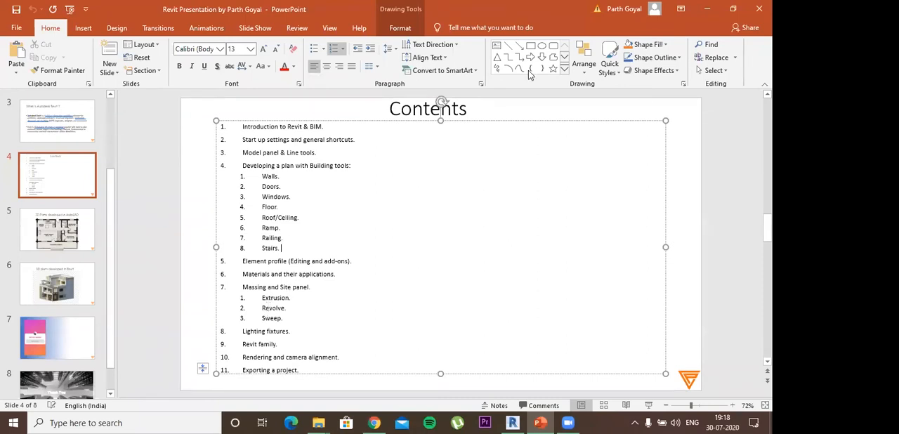
{"action": "left_click_drag", "start_coordinate": [298, 240], "coordinate": [609, 218]}
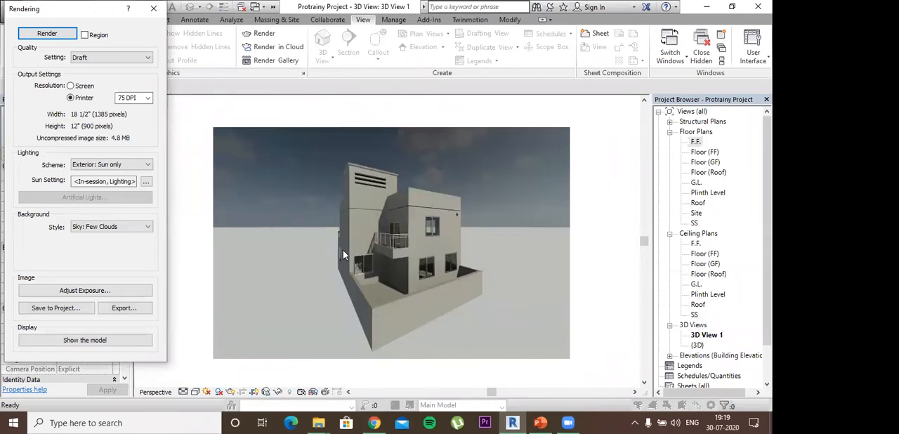
- Look through the interior and exterior lighting schemes for the rendering, keeping Exterior: Sun only
{"action": "left_click", "coordinate": [145, 165]}
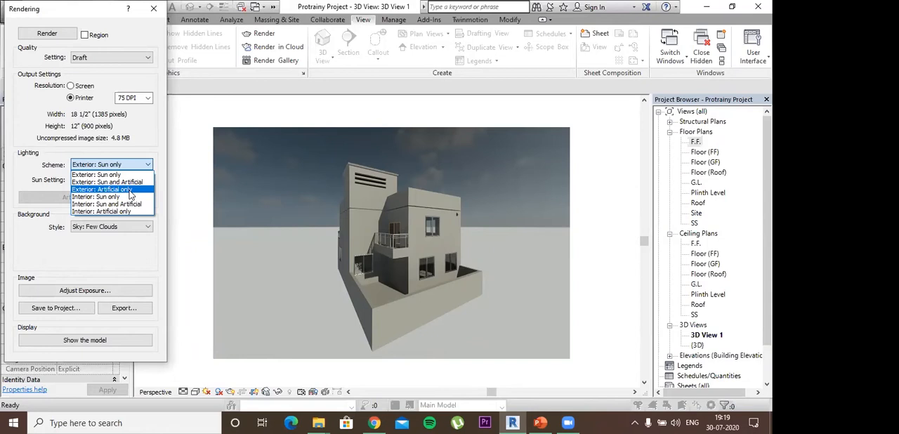
{"action": "left_click", "coordinate": [128, 168]}
{"action": "left_click", "coordinate": [128, 169]}
{"action": "left_click", "coordinate": [132, 167]}
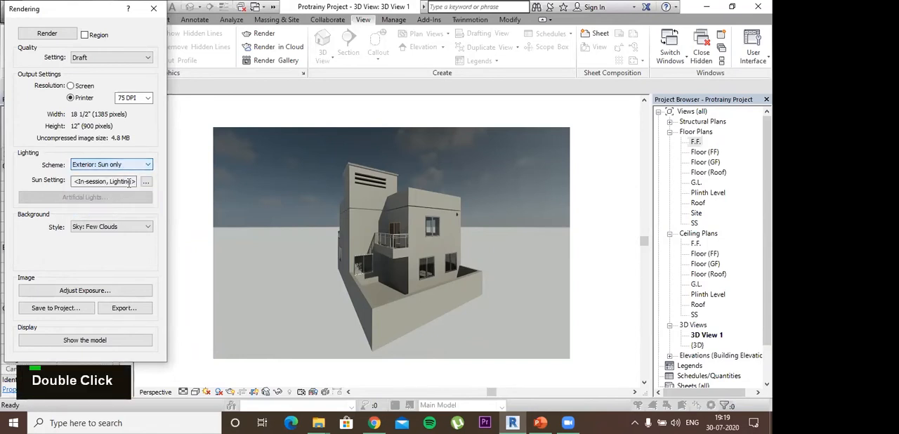
{"action": "left_click", "coordinate": [137, 164]}
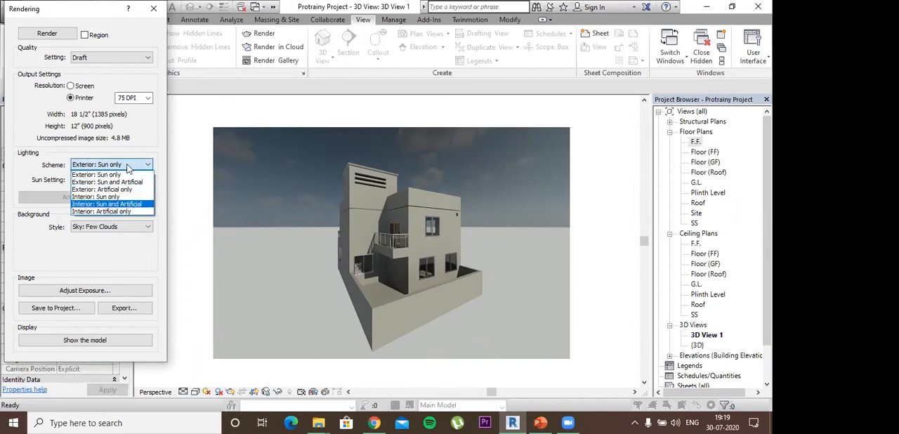
{"action": "left_click", "coordinate": [122, 228]}
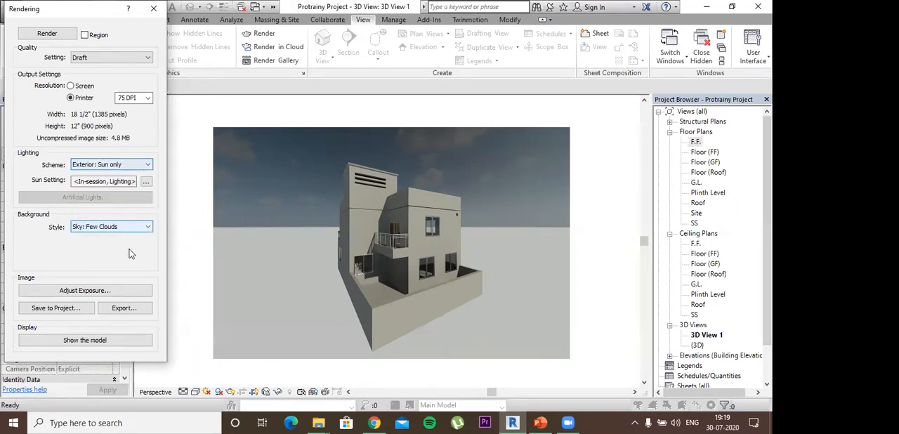
- Set the rendering's background style to Image and start importing a picture for it
{"action": "left_click", "coordinate": [122, 227]}
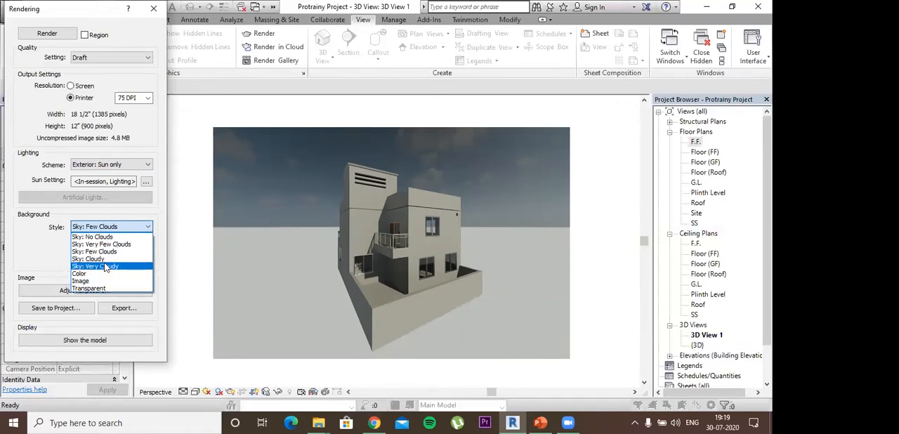
{"action": "left_click", "coordinate": [90, 283]}
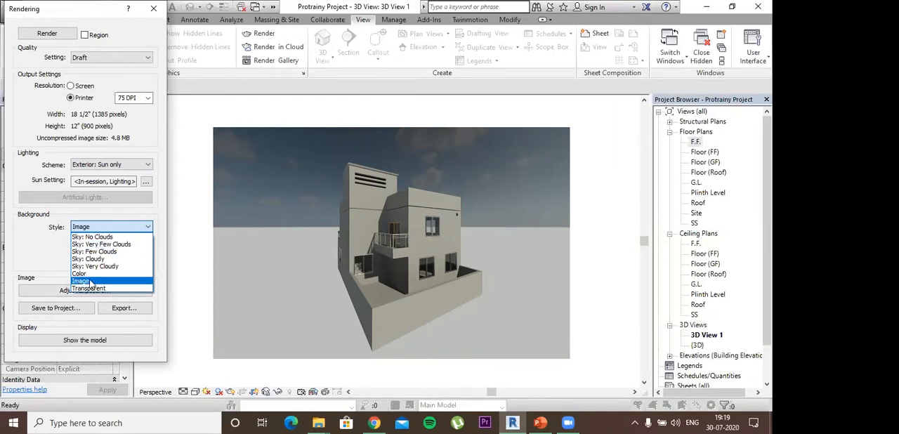
{"action": "left_click", "coordinate": [123, 240]}
{"action": "left_click", "coordinate": [271, 103]}
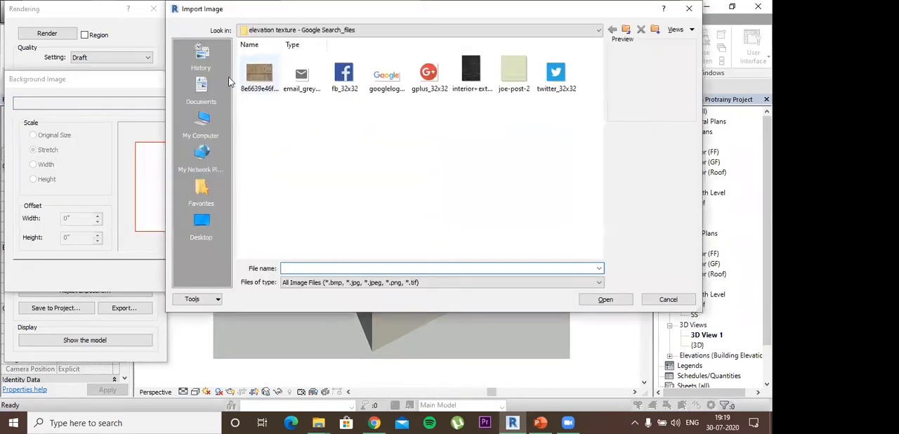
- Browse from the elevation texture folder up to the taxture folder and open its environment folder for the background image
{"action": "left_click", "coordinate": [627, 29]}
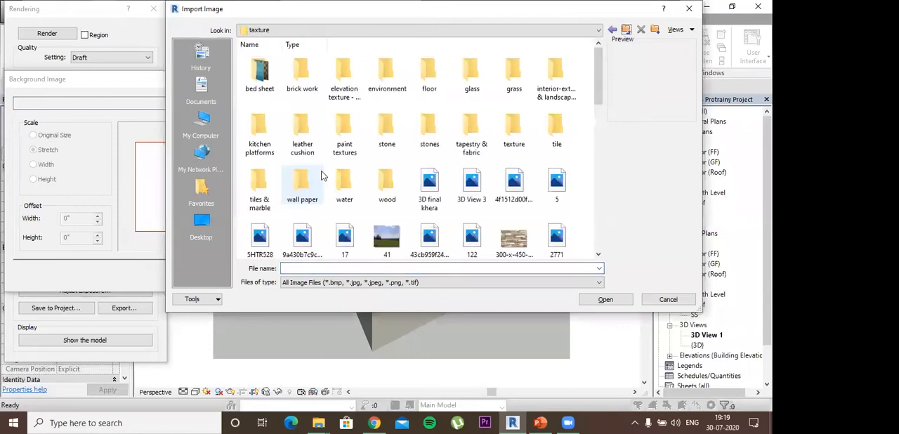
{"action": "scroll", "coordinate": [367, 182], "scroll_direction": "down", "scroll_amount": 2}
{"action": "scroll", "coordinate": [383, 184], "scroll_direction": "up", "scroll_amount": 1}
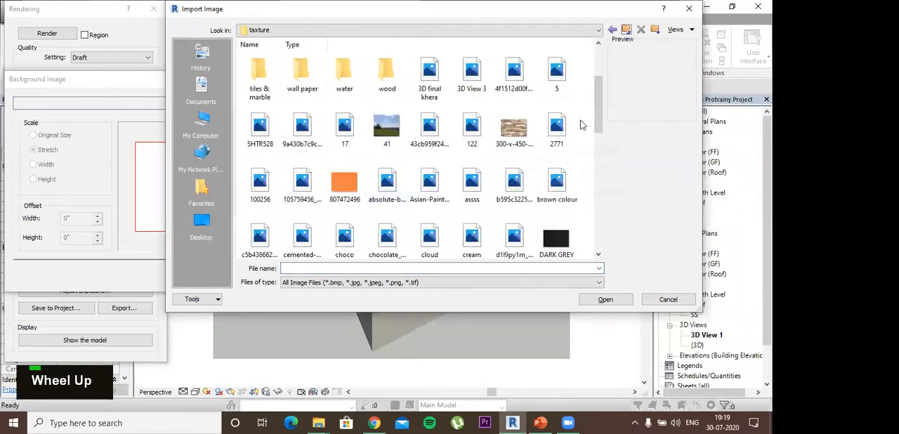
{"action": "left_click_drag", "start_coordinate": [600, 118], "coordinate": [563, 235]}
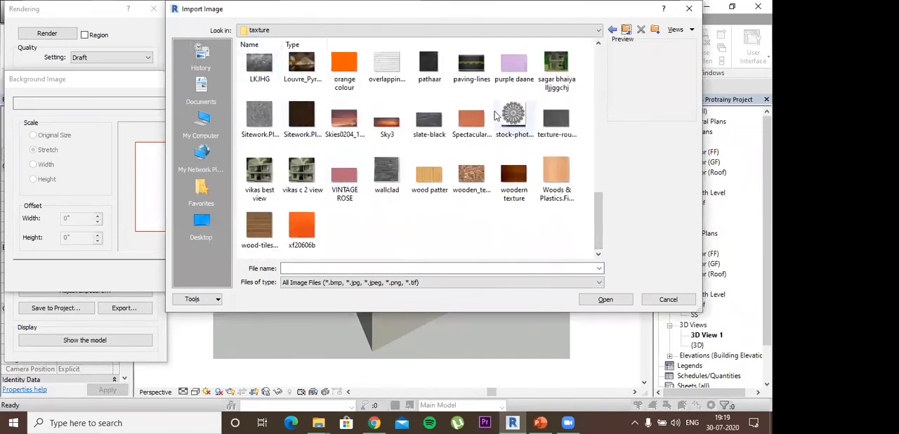
{"action": "scroll", "coordinate": [472, 140], "scroll_direction": "up", "scroll_amount": 3}
{"action": "scroll", "coordinate": [472, 140], "scroll_direction": "up", "scroll_amount": 10}
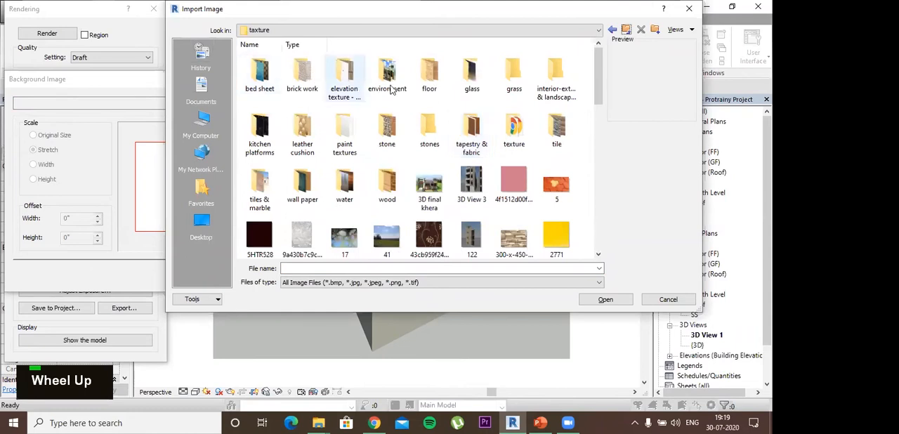
{"action": "double_click", "coordinate": [393, 86]}
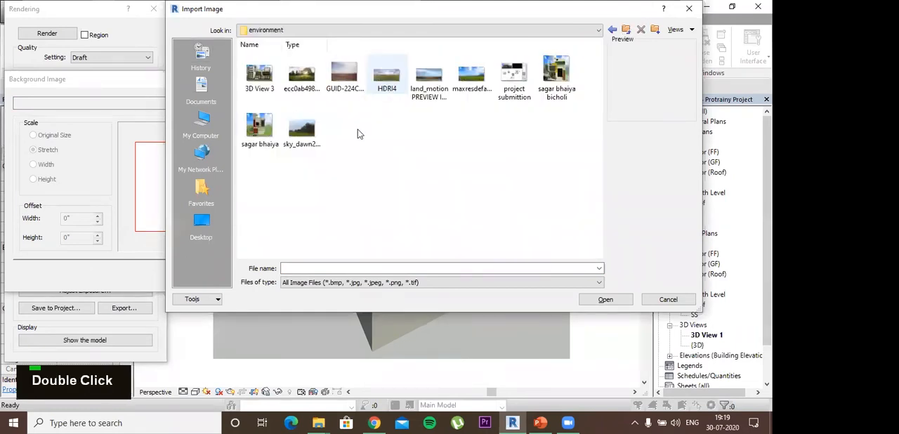
- Enlarge the thumbnails and apply the sunlit park picture ecc0ab49834125.560869941e2b9 as the rendering's background image
{"action": "right_click", "coordinate": [369, 146]}
{"action": "mouse_move", "coordinate": [369, 144]}
{"action": "left_click", "coordinate": [540, 146]}
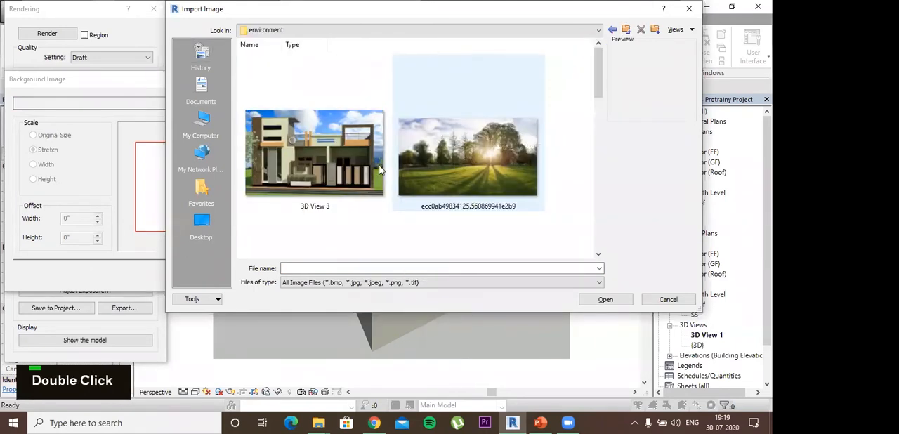
{"action": "scroll", "coordinate": [379, 170], "scroll_direction": "down", "scroll_amount": 3}
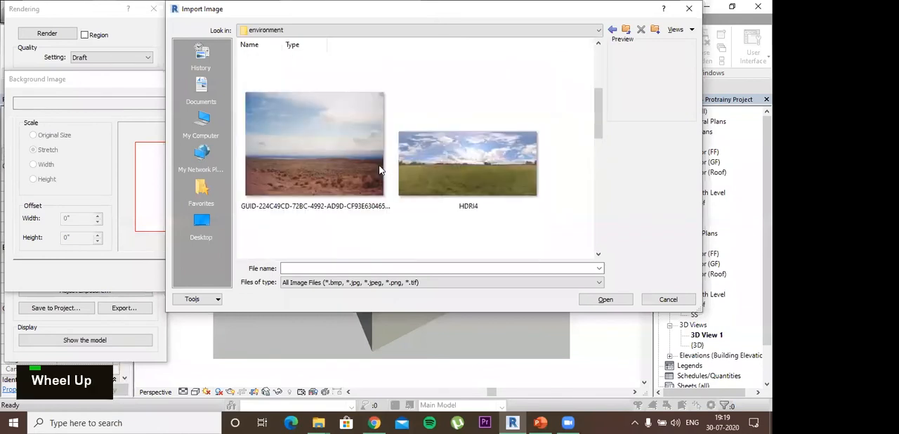
{"action": "scroll", "coordinate": [379, 170], "scroll_direction": "down", "scroll_amount": 2}
{"action": "scroll", "coordinate": [473, 167], "scroll_direction": "up", "scroll_amount": 3}
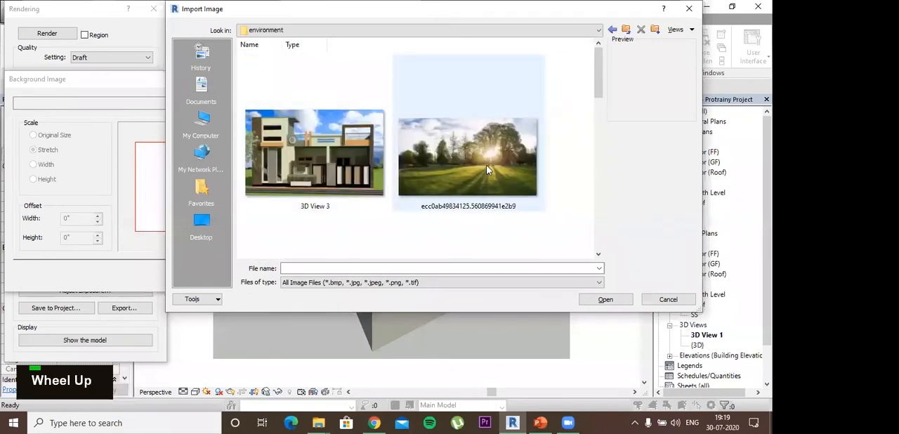
{"action": "double_click", "coordinate": [488, 170]}
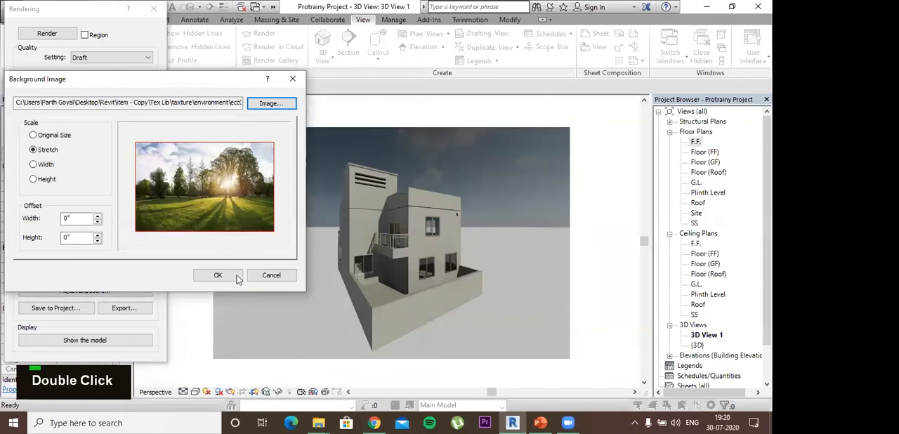
{"action": "left_click", "coordinate": [219, 276]}
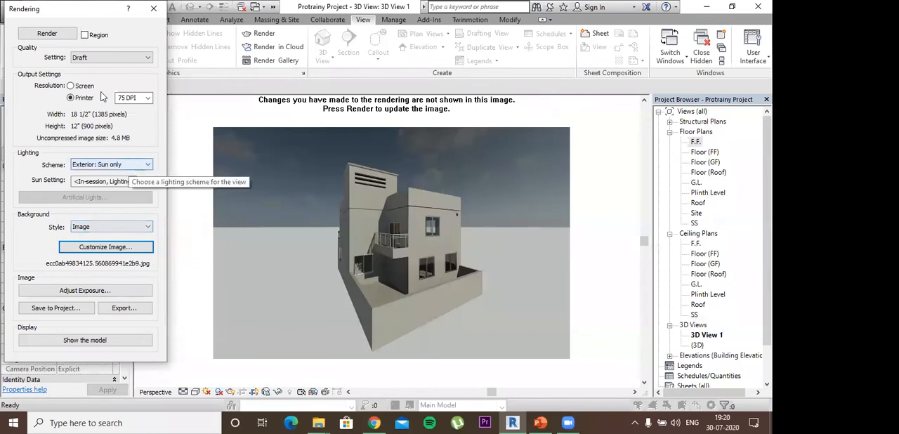
- Render the camera view with the image background, reviewing Revolve and Sweep on PowerPoint's Contents slide before returning to Revit
{"action": "left_click", "coordinate": [64, 36]}
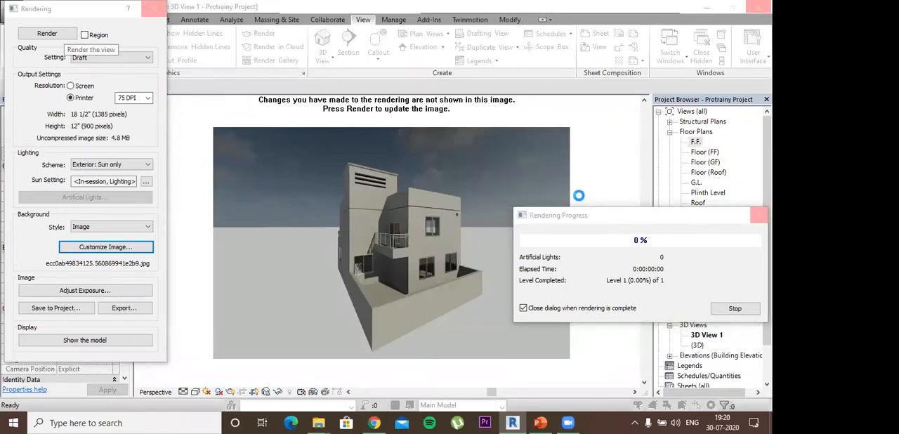
{"action": "left_click", "coordinate": [539, 421]}
{"action": "left_click_drag", "start_coordinate": [262, 308], "coordinate": [286, 321]}
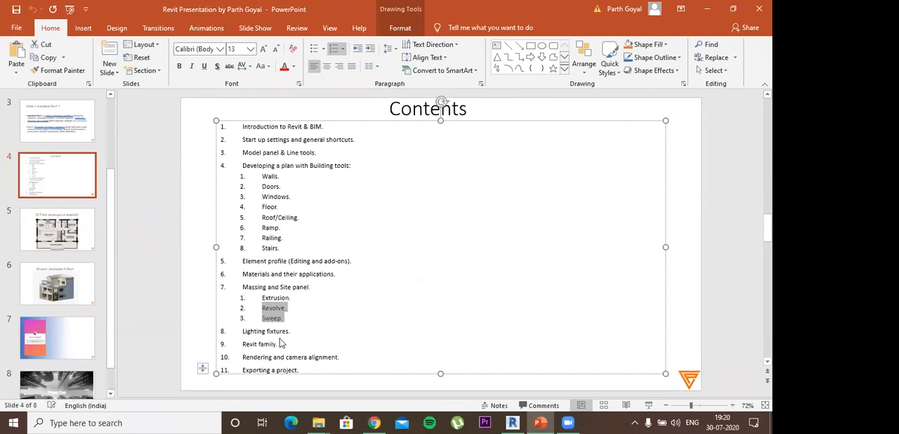
{"action": "left_click", "coordinate": [706, 8]}
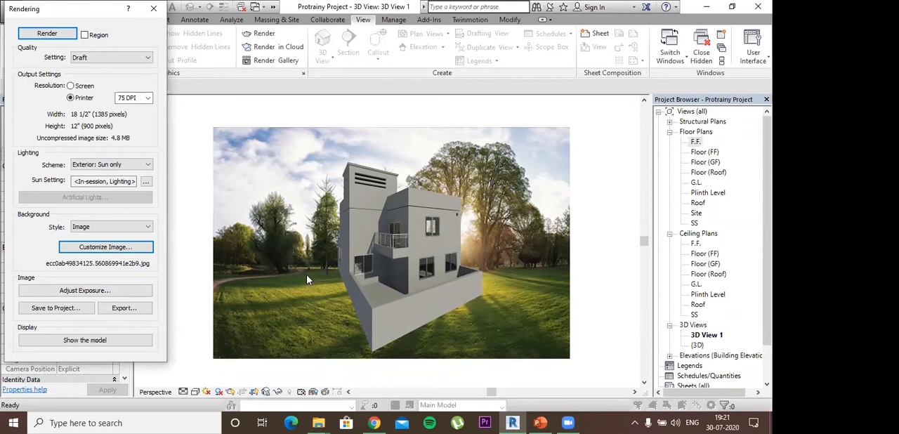
- Close the rendering settings and delete the camera view 3D View 1 from the project
{"action": "left_click", "coordinate": [153, 8]}
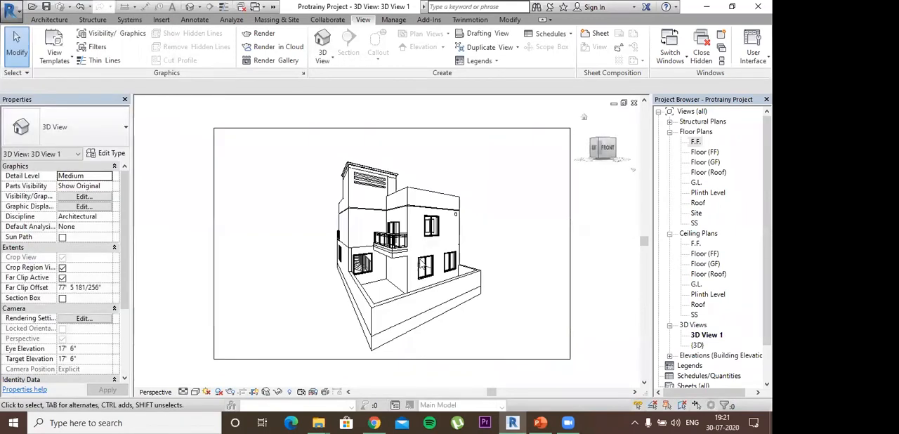
{"action": "middle_click_drag", "start_coordinate": [414, 263], "coordinate": [416, 258], "text": "shift"}
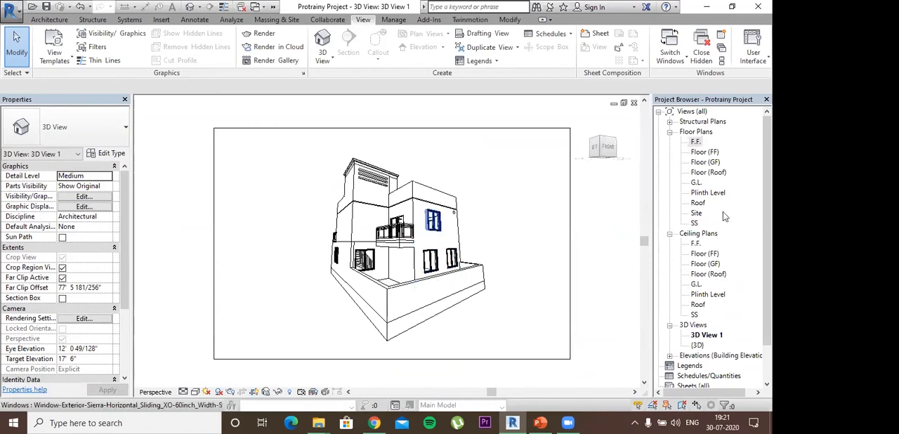
{"action": "right_click", "coordinate": [705, 337]}
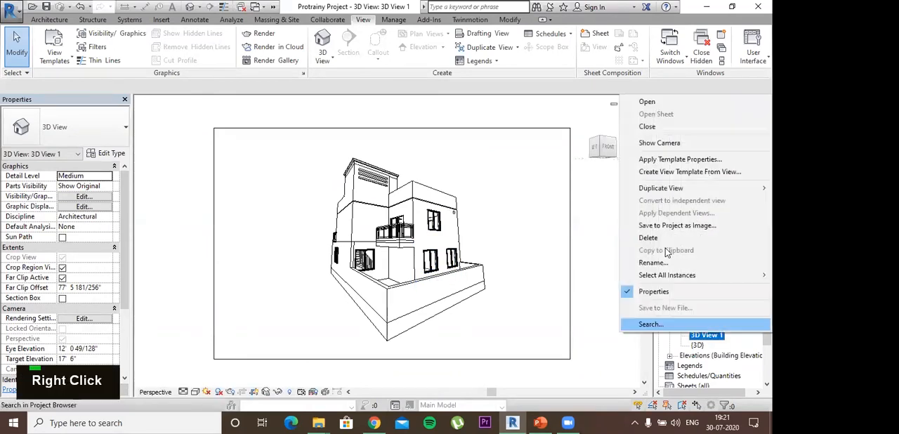
{"action": "left_click", "coordinate": [648, 237]}
{"action": "scroll", "coordinate": [394, 222], "scroll_direction": "up", "scroll_amount": 2}
{"action": "scroll", "coordinate": [378, 187], "scroll_direction": "up", "scroll_amount": 1}
{"action": "middle_click_drag", "start_coordinate": [383, 195], "coordinate": [326, 214]}
{"action": "scroll", "coordinate": [337, 212], "scroll_direction": "up", "scroll_amount": 2}
{"action": "scroll", "coordinate": [349, 217], "scroll_direction": "down", "scroll_amount": 2}
{"action": "middle_click_drag", "start_coordinate": [351, 242], "coordinate": [364, 195], "text": "shift"}
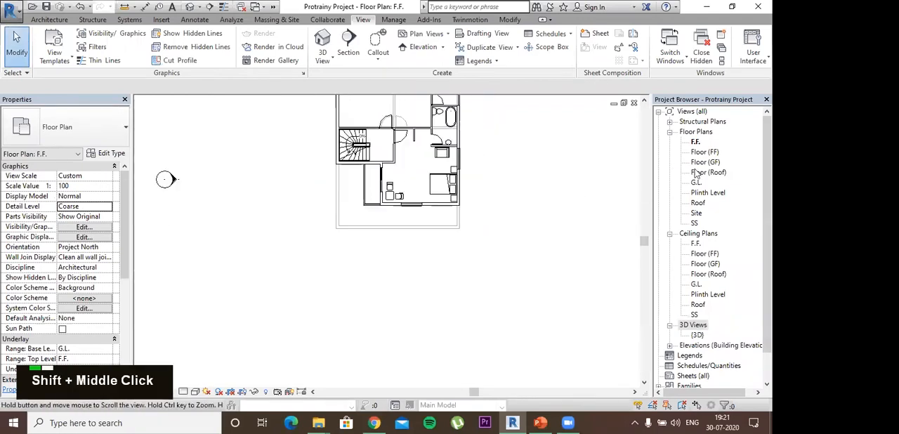
- Open the default {3D} view of the house and collapse the Ceiling Plans group in the project browser
{"action": "double_click", "coordinate": [697, 335]}
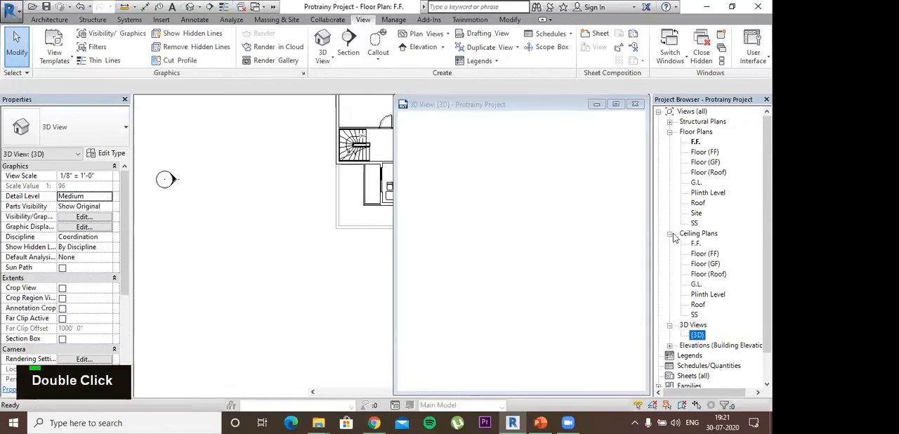
{"action": "left_click", "coordinate": [669, 234]}
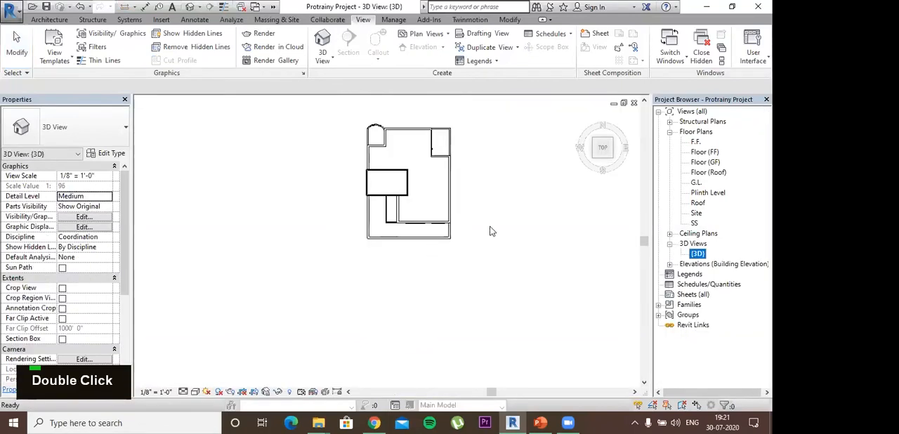
{"action": "middle_click_drag", "start_coordinate": [464, 248], "coordinate": [633, 246], "text": "shift"}
{"action": "scroll", "coordinate": [378, 135], "scroll_direction": "up", "scroll_amount": 4}
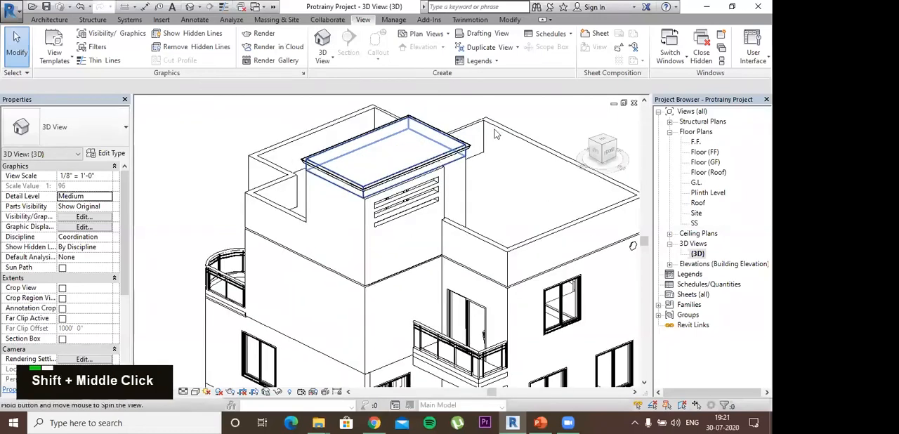
{"action": "middle_click_drag", "start_coordinate": [503, 151], "coordinate": [227, 96]}
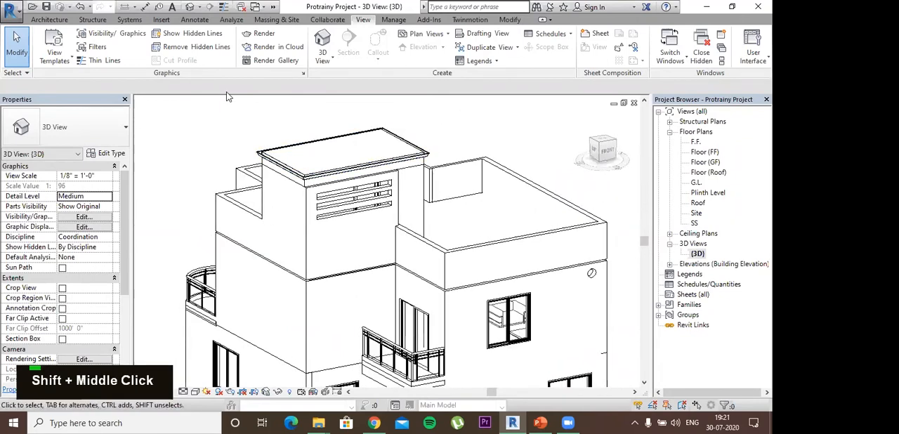
- Start an in-place model component in the Generic Models category and name it Dome
{"action": "left_click", "coordinate": [51, 20]}
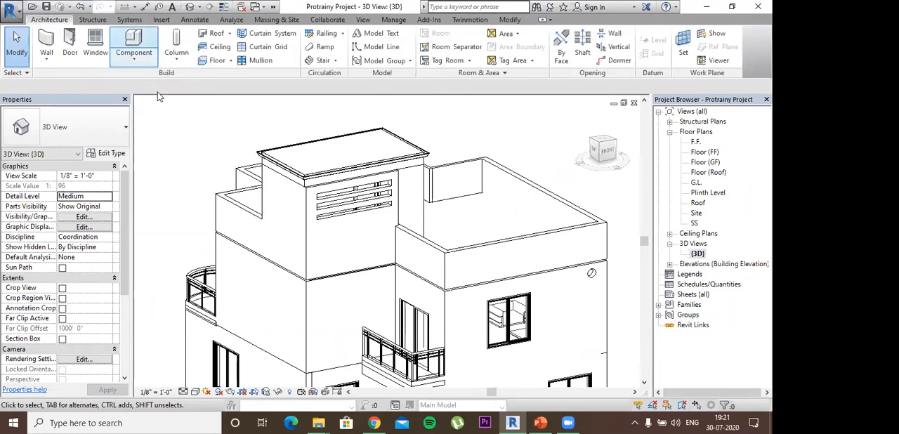
{"action": "left_click", "coordinate": [133, 44]}
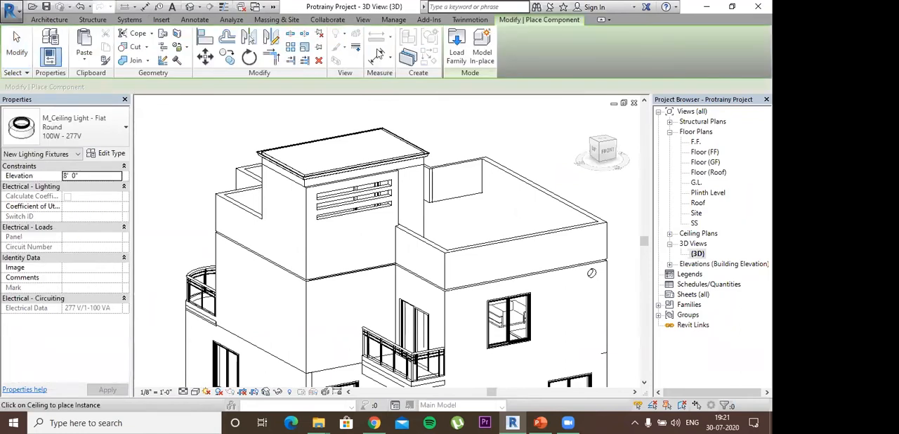
{"action": "left_click", "coordinate": [476, 48]}
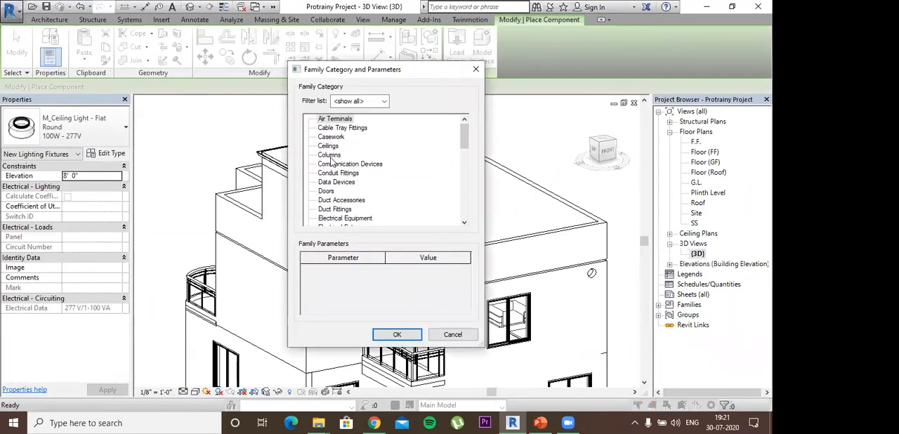
{"action": "scroll", "coordinate": [331, 163], "scroll_direction": "down", "scroll_amount": 2}
{"action": "double_click", "coordinate": [331, 163]}
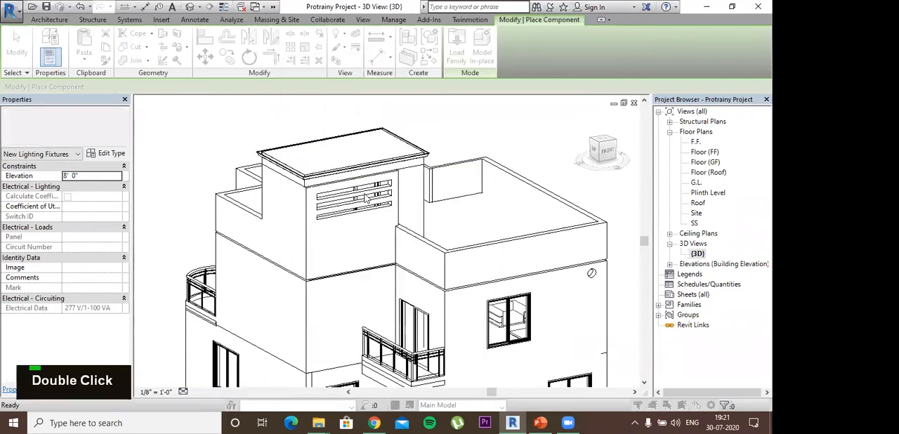
{"action": "key", "text": "shift"}
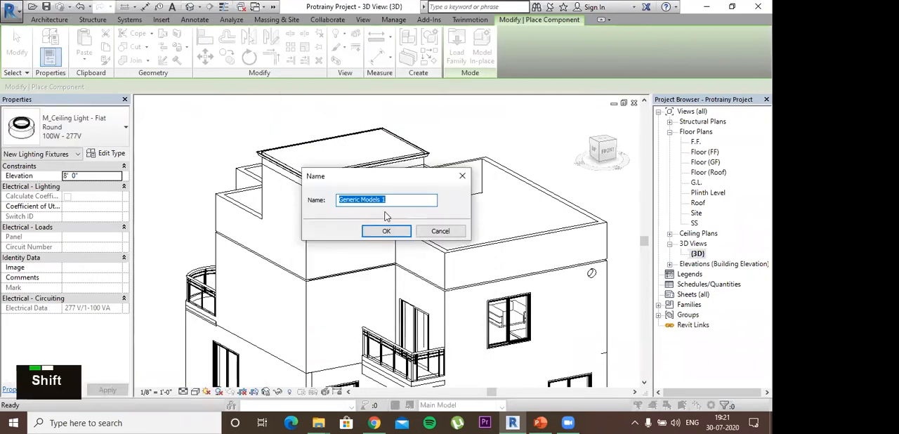
{"action": "type", "text": "Dome"}
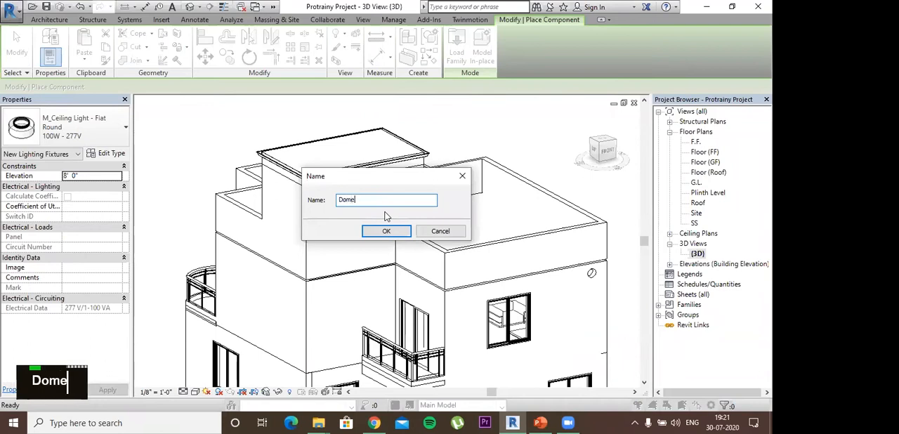
{"action": "key", "text": "Return"}
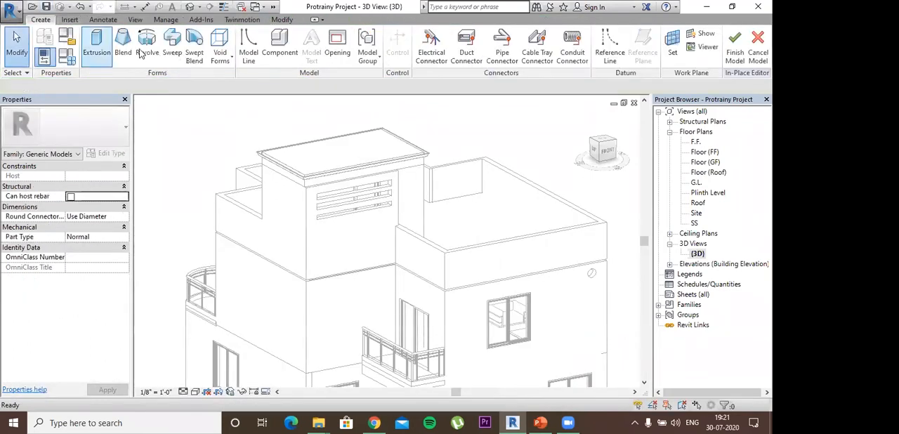
- Start a Revolve form for the dome and set its work plane by picking a wall of the rooftop tower
{"action": "left_click", "coordinate": [147, 45]}
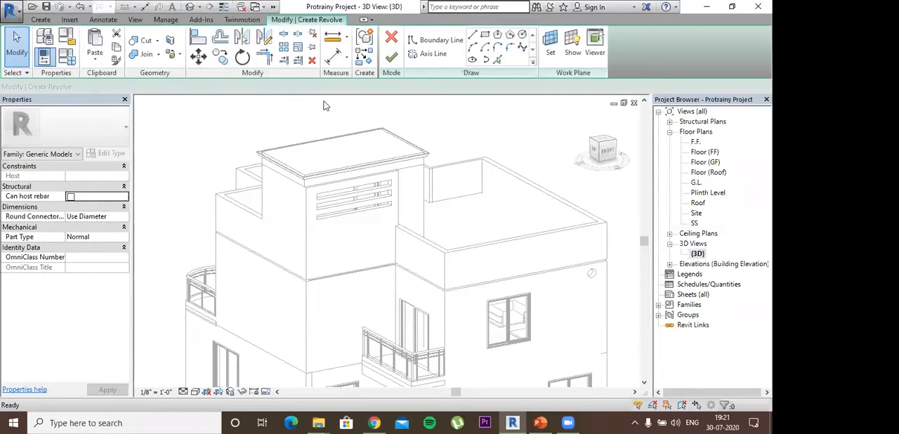
{"action": "middle_click_drag", "start_coordinate": [330, 133], "coordinate": [298, 134], "text": "shift"}
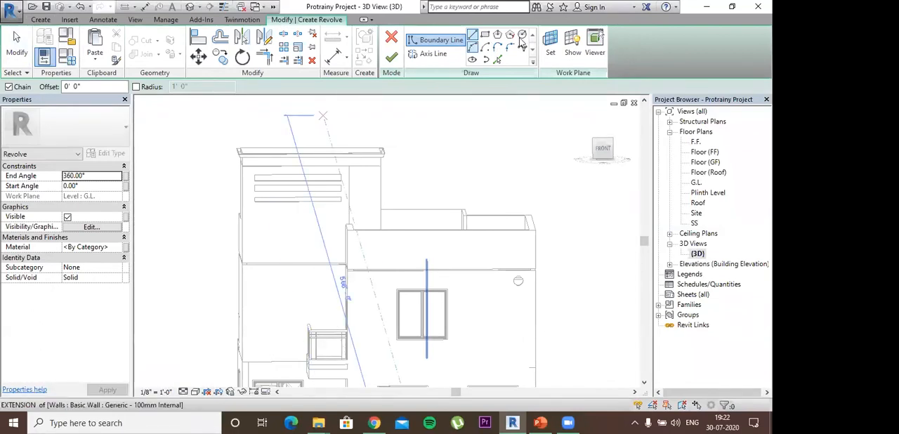
{"action": "left_click", "coordinate": [549, 45]}
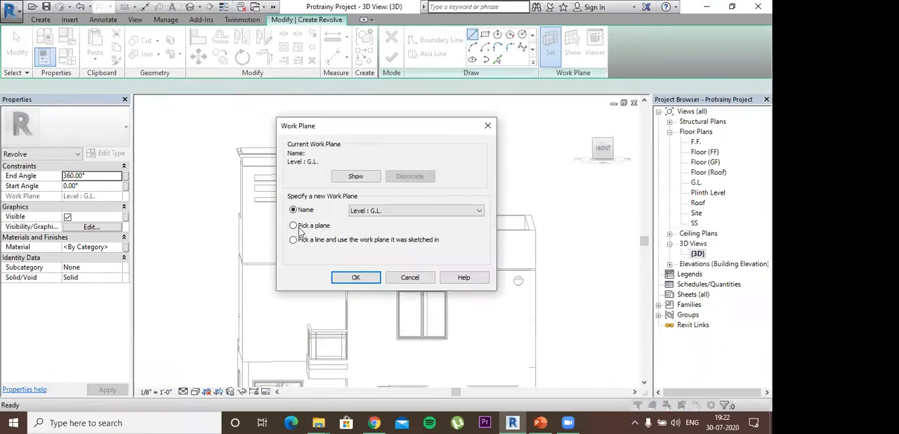
{"action": "left_click", "coordinate": [355, 277]}
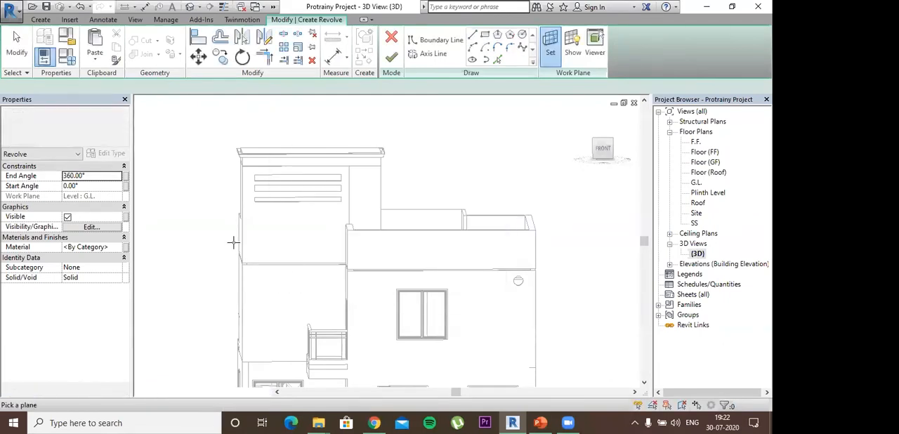
{"action": "left_click", "coordinate": [246, 179]}
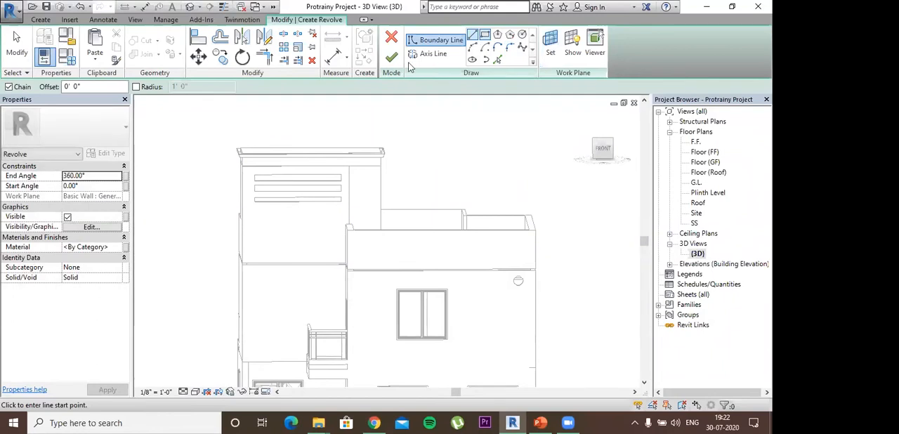
- Draw a vertical axis line 12'-0" high, rising from the upper edge of the tower roof near its middle
{"action": "left_click", "coordinate": [433, 54]}
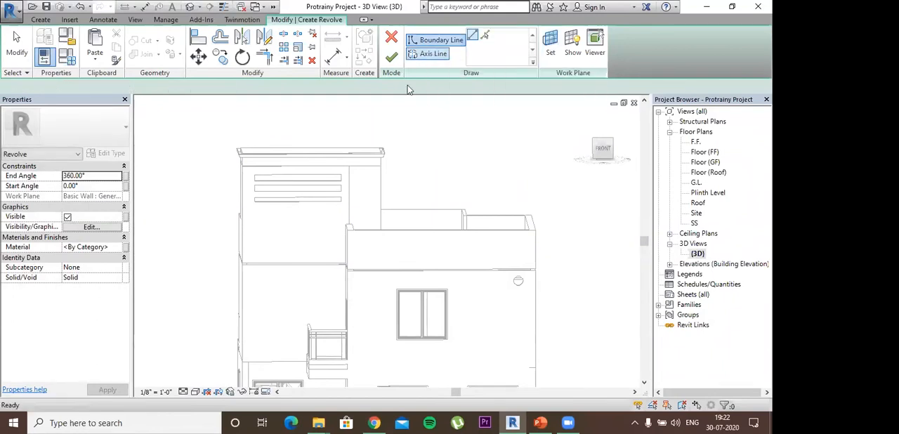
{"action": "left_click", "coordinate": [304, 147]}
{"action": "middle_click_drag", "start_coordinate": [321, 180], "coordinate": [324, 248]}
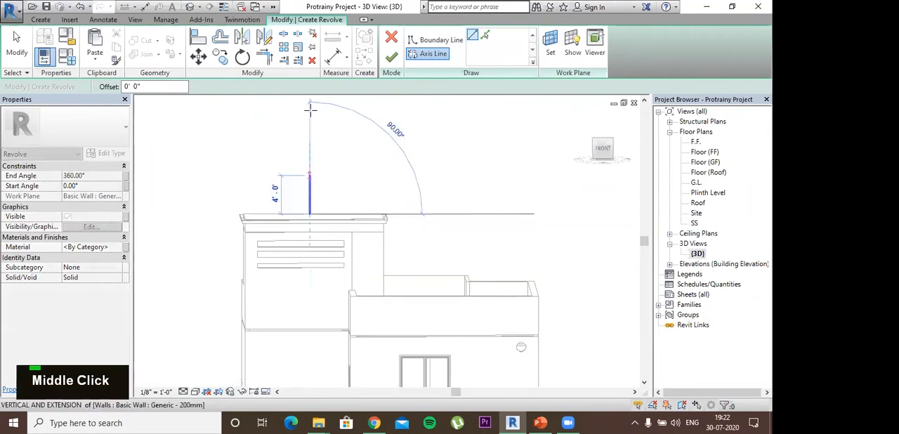
{"action": "middle_click_drag", "start_coordinate": [311, 108], "coordinate": [309, 129]}
{"action": "left_click", "coordinate": [306, 115]}
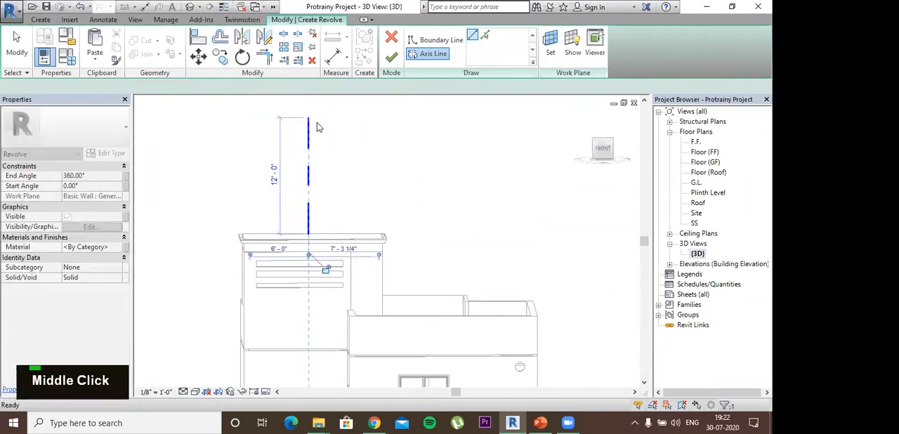
{"action": "key", "text": "Escape"}
{"action": "key", "text": "Escape"}
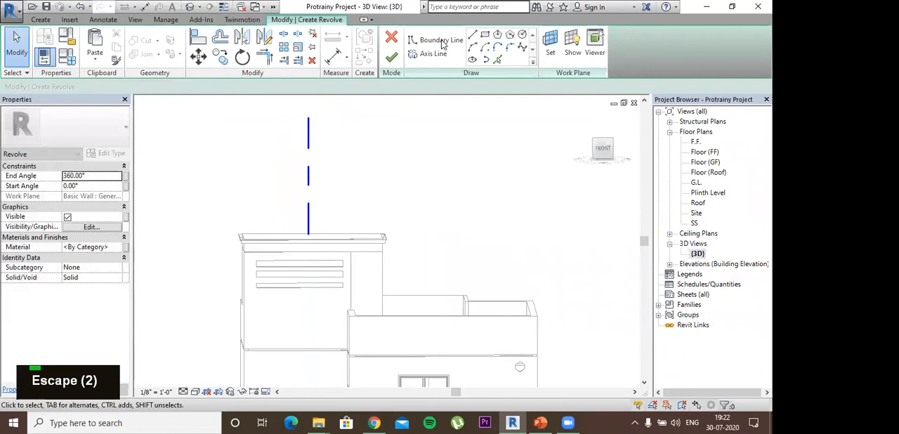
- Sketch the dome's S-shaped profile as a boundary spline from the roof's outer corner, bulging outward and curving up toward the axis
{"action": "left_click", "coordinate": [441, 41]}
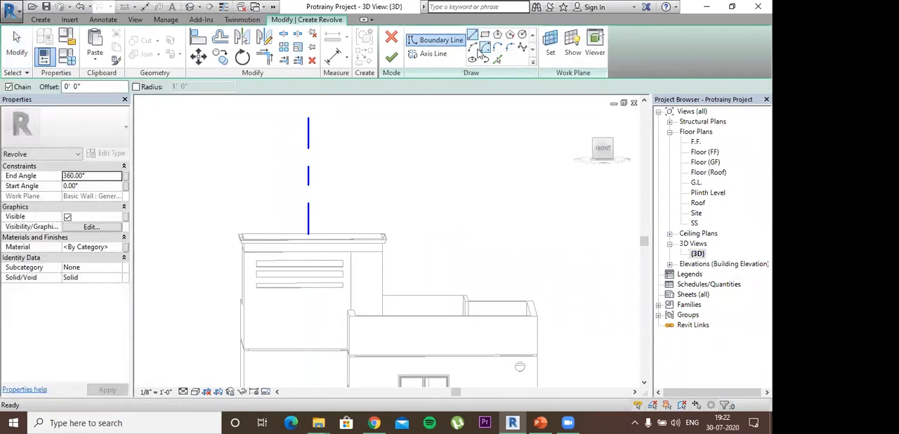
{"action": "left_click", "coordinate": [521, 47]}
{"action": "scroll", "coordinate": [244, 230], "scroll_direction": "up", "scroll_amount": 3}
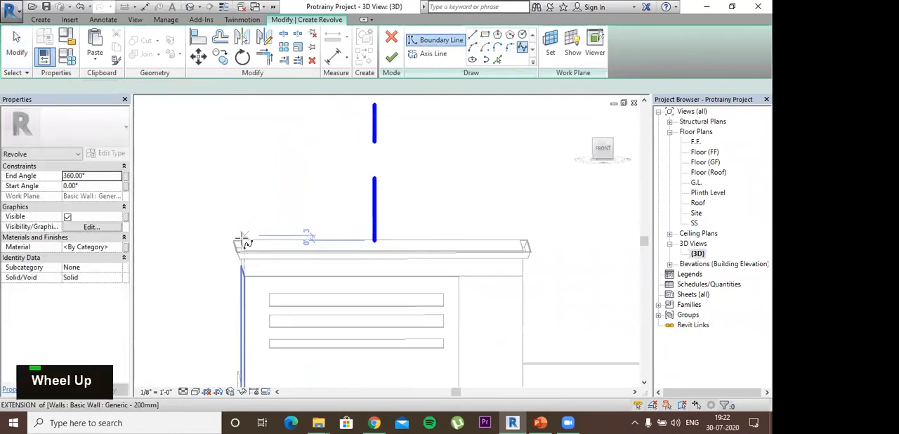
{"action": "left_click", "coordinate": [242, 242]}
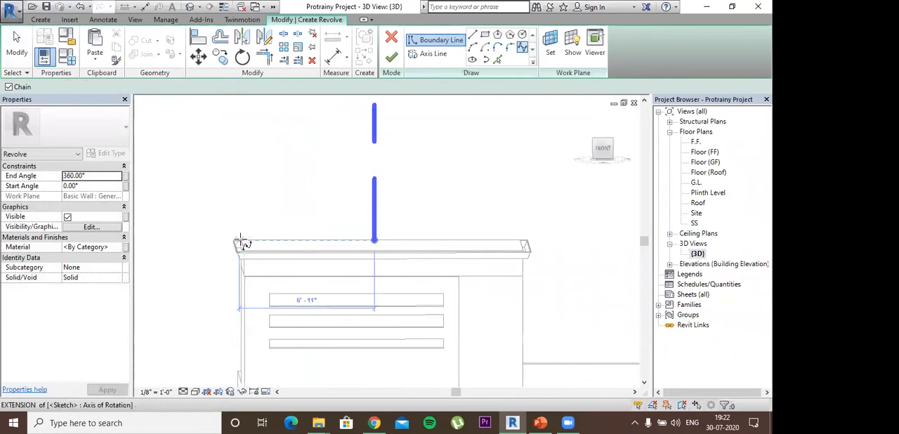
{"action": "left_click", "coordinate": [244, 240]}
{"action": "left_click", "coordinate": [223, 203]}
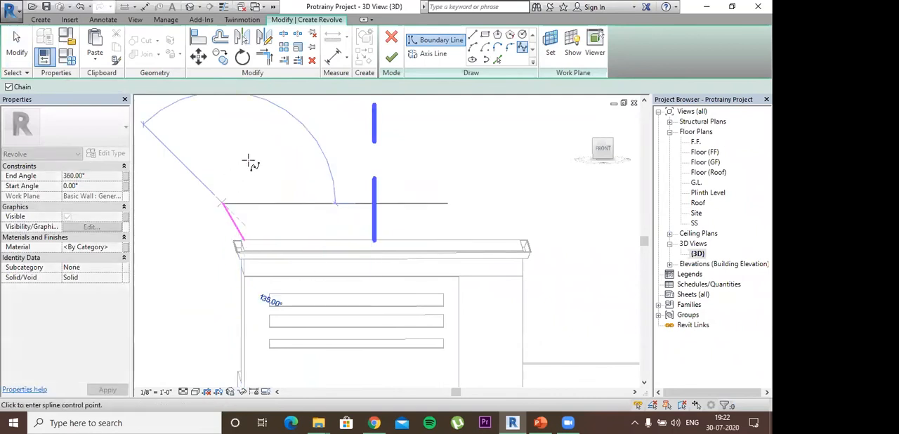
{"action": "left_click", "coordinate": [250, 157]}
{"action": "left_click", "coordinate": [304, 139]}
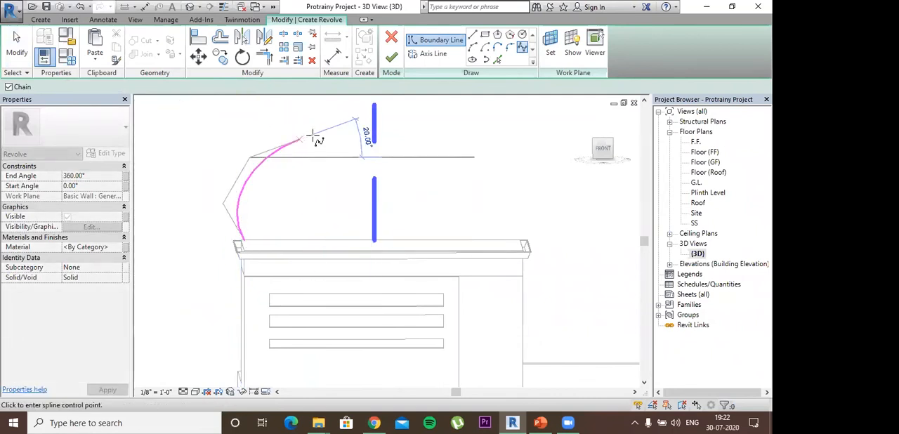
{"action": "middle_click_drag", "start_coordinate": [329, 223], "coordinate": [315, 327]}
{"action": "left_click", "coordinate": [323, 195]}
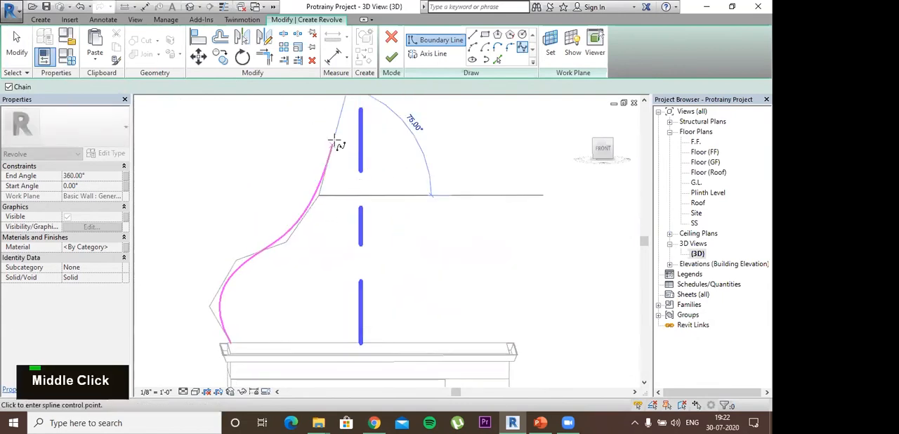
{"action": "left_click", "coordinate": [337, 132]}
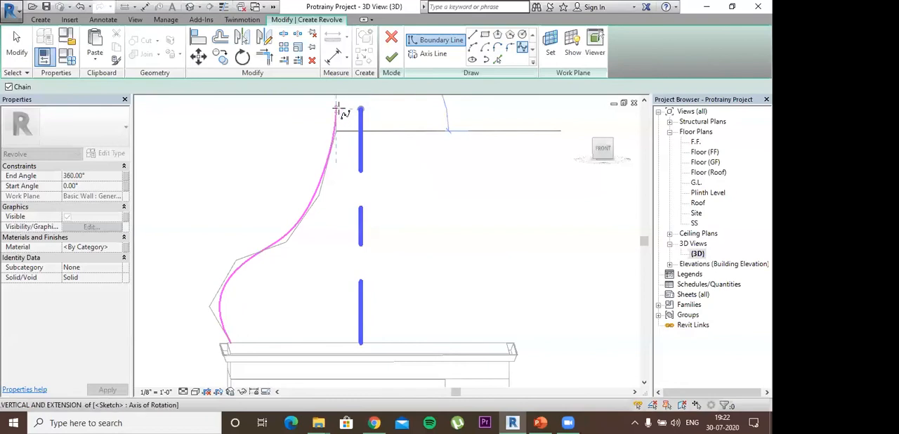
{"action": "key", "text": "Escape"}
{"action": "key", "text": "Escape"}
{"action": "key", "text": "Escape"}
{"action": "key", "text": "Escape"}
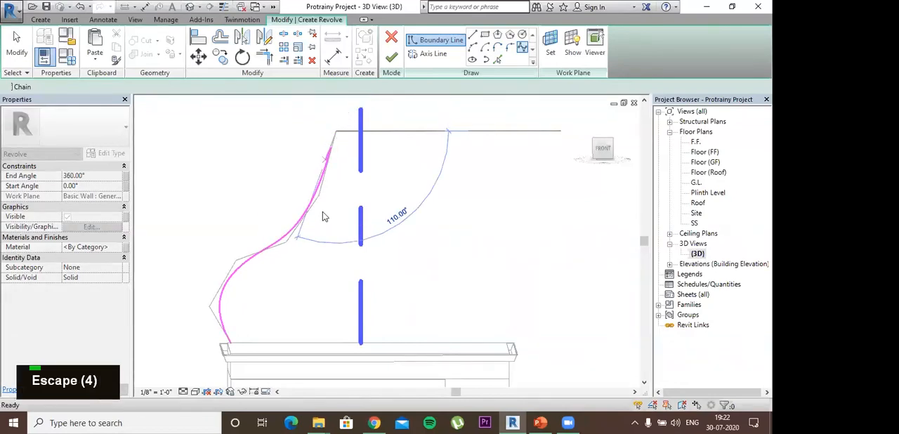
{"action": "key", "text": "Escape"}
- Reshape the spline by moving its upper control points toward the axis, bringing its upper end level with the axis line's end
{"action": "left_click", "coordinate": [321, 200]}
{"action": "left_click_drag", "start_coordinate": [335, 195], "coordinate": [335, 200]}
{"action": "left_click", "coordinate": [335, 138]}
{"action": "left_click_drag", "start_coordinate": [335, 137], "coordinate": [360, 123]}
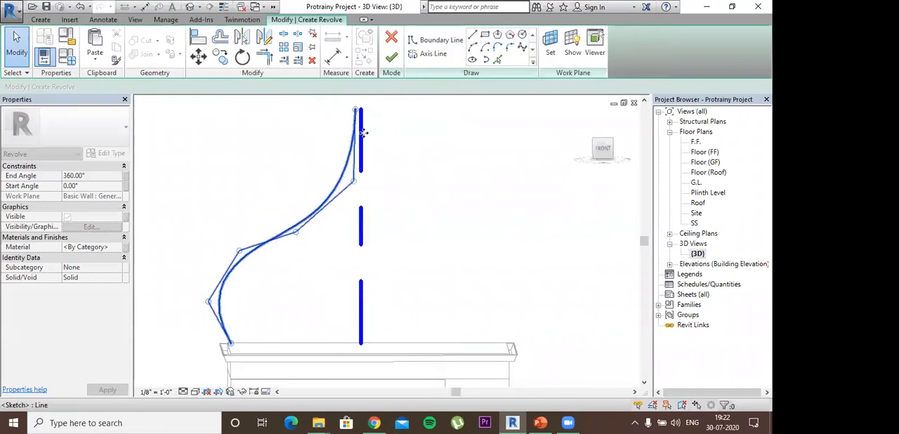
{"action": "key", "text": "Escape"}
{"action": "key", "text": "Escape"}
{"action": "key", "text": "Escape"}
{"action": "key", "text": "Escape"}
{"action": "key", "text": "Escape"}
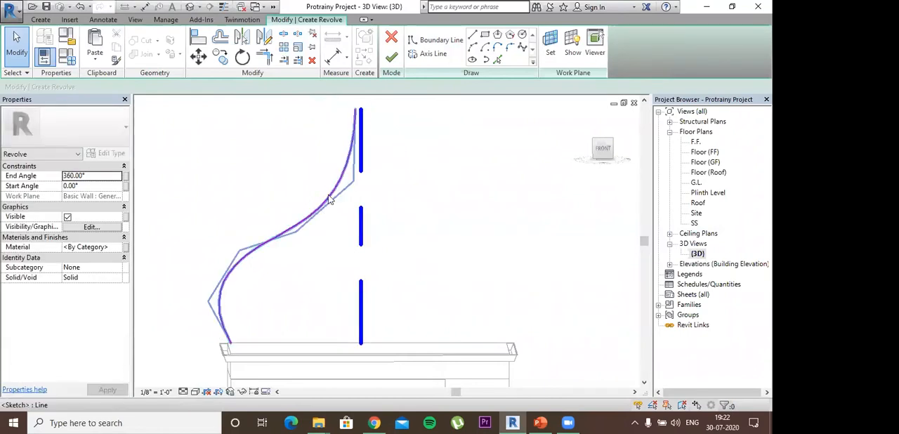
- Create a parallel copy of the spline on its inner side by picking it with a 2" offset
{"action": "left_click", "coordinate": [436, 40]}
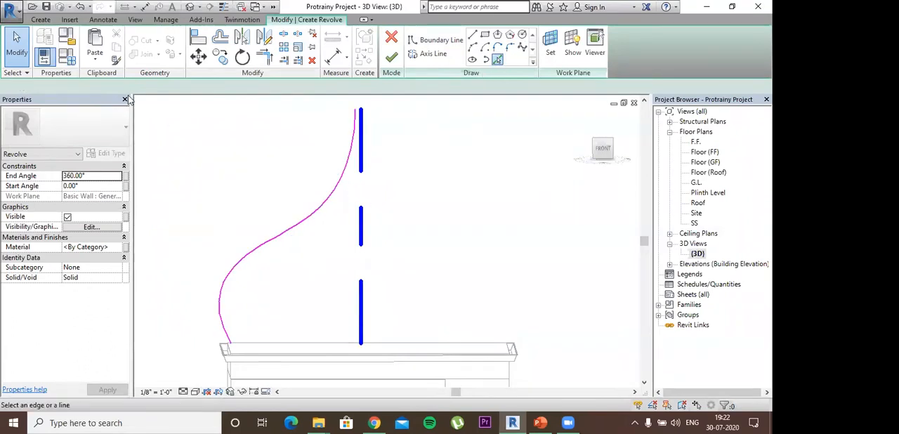
{"action": "left_click_drag", "start_coordinate": [91, 86], "coordinate": [1, 97]}
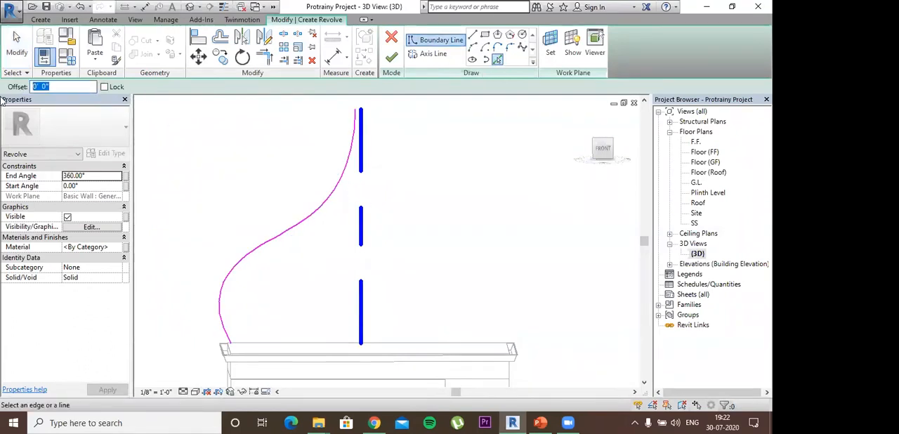
{"action": "type", "text": "2"}
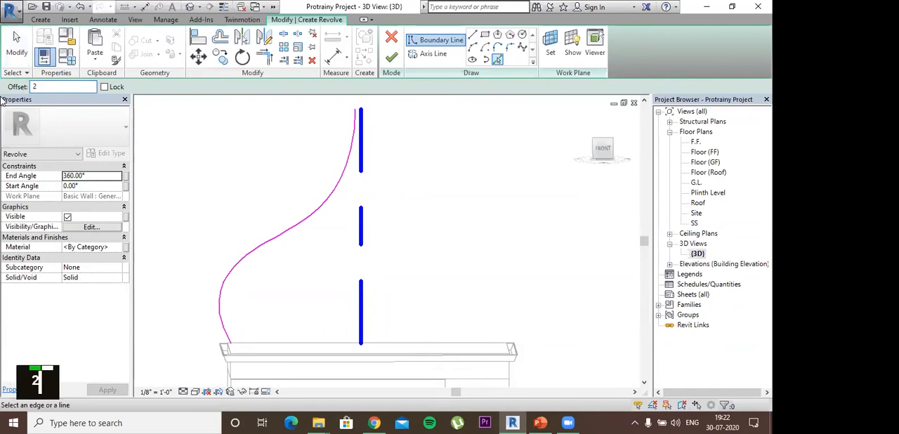
{"action": "key", "text": "Return"}
{"action": "left_click", "coordinate": [279, 243]}
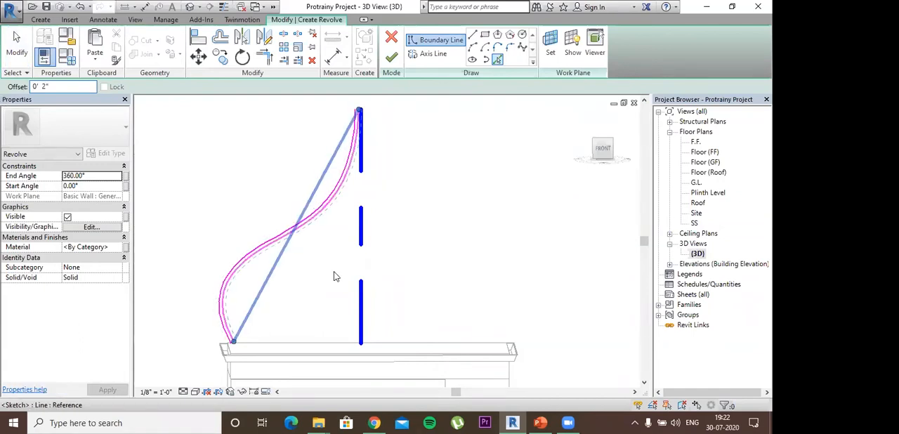
- Close the upper end of the profile by joining the two splines with a tangent end arc
{"action": "scroll", "coordinate": [369, 114], "scroll_direction": "up", "scroll_amount": 2}
{"action": "middle_click_drag", "start_coordinate": [369, 114], "coordinate": [412, 189]}
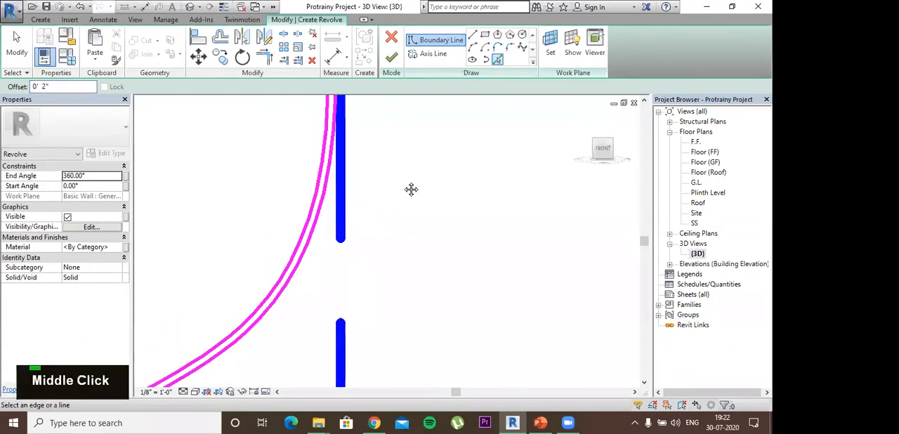
{"action": "scroll", "coordinate": [479, 103], "scroll_direction": "up", "scroll_amount": 1}
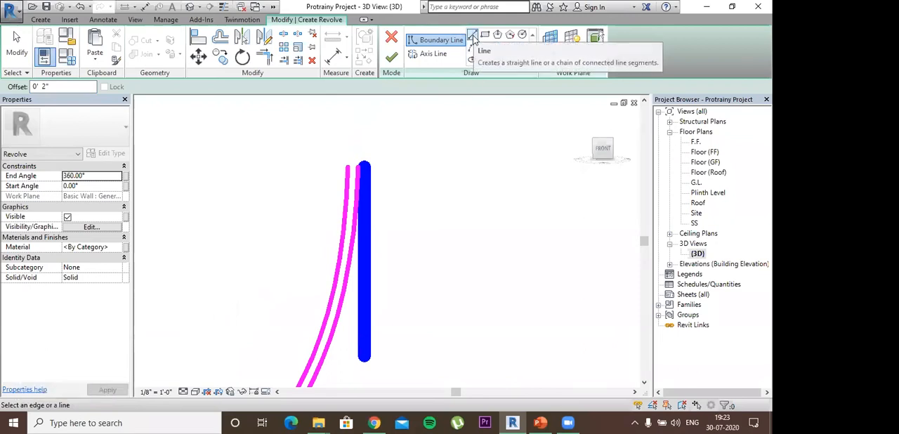
{"action": "left_click", "coordinate": [495, 49]}
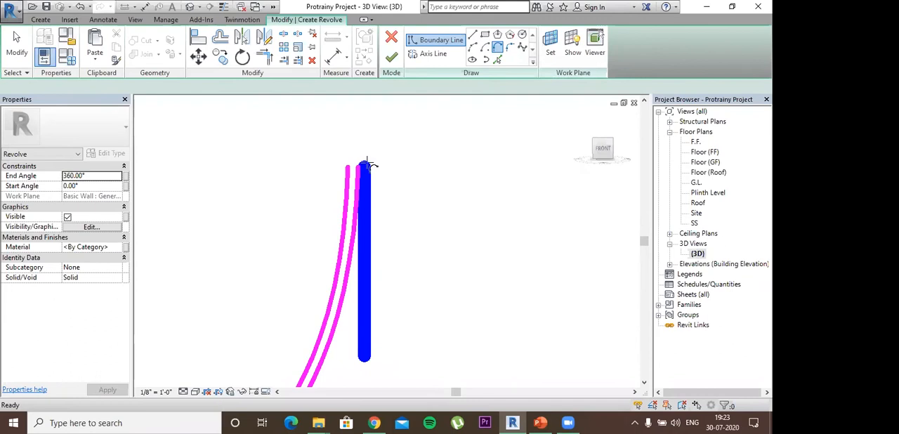
{"action": "left_click", "coordinate": [360, 168]}
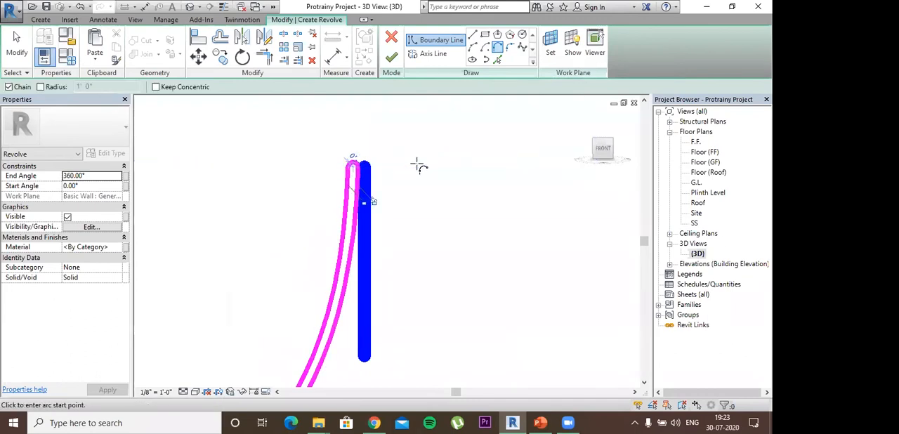
{"action": "key", "text": "Escape"}
- Extend the inner spline's lower end down to the same level as the outer spline's end
{"action": "scroll", "coordinate": [424, 252], "scroll_direction": "down", "scroll_amount": 3}
{"action": "middle_click_drag", "start_coordinate": [423, 281], "coordinate": [501, 131]}
{"action": "scroll", "coordinate": [291, 289], "scroll_direction": "down", "scroll_amount": 2}
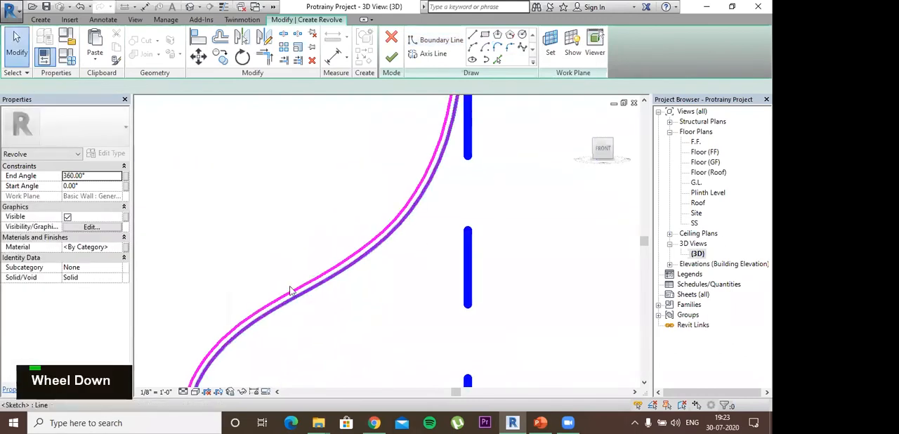
{"action": "middle_click_drag", "start_coordinate": [289, 293], "coordinate": [296, 143]}
{"action": "scroll", "coordinate": [247, 297], "scroll_direction": "up", "scroll_amount": 4}
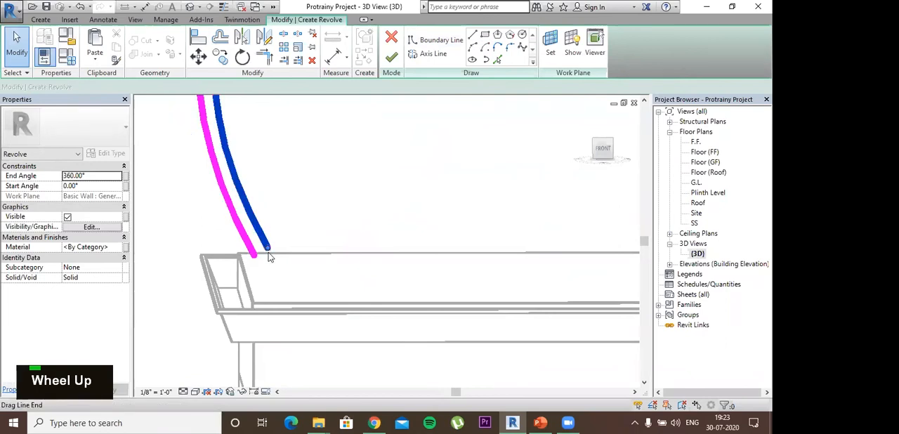
{"action": "left_click", "coordinate": [274, 251]}
{"action": "left_click_drag", "start_coordinate": [273, 253], "coordinate": [270, 253]}
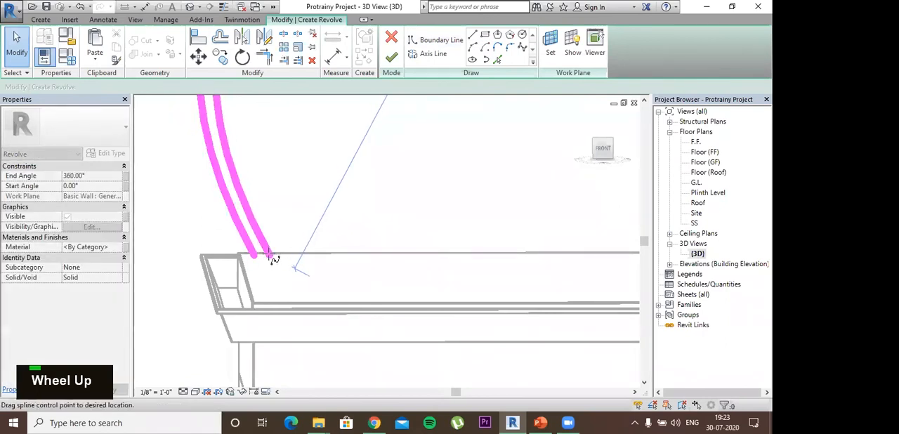
- Close the base of the profile with a short straight boundary line between the two splines' lower ends
{"action": "left_click", "coordinate": [477, 34]}
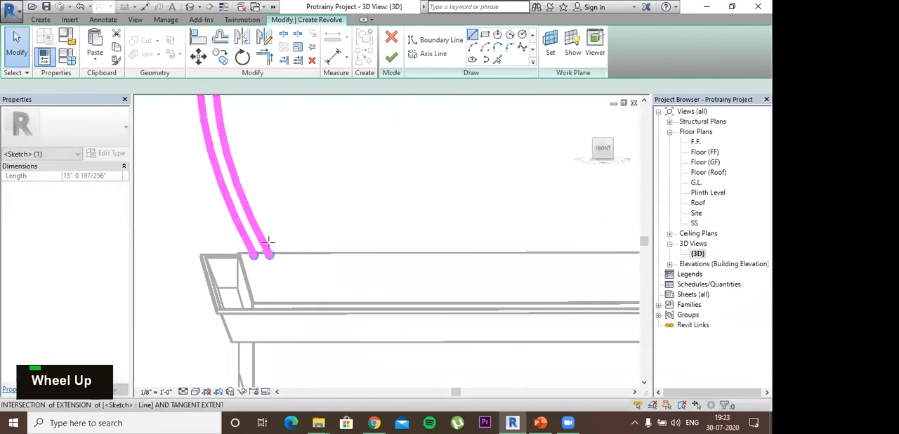
{"action": "left_click", "coordinate": [254, 255]}
{"action": "left_click", "coordinate": [270, 255]}
{"action": "scroll", "coordinate": [338, 218], "scroll_direction": "down", "scroll_amount": 2}
{"action": "scroll", "coordinate": [427, 186], "scroll_direction": "down", "scroll_amount": 3}
{"action": "middle_click_drag", "start_coordinate": [428, 186], "coordinate": [219, 397]}
{"action": "key", "text": "Escape"}
{"action": "key", "text": "Escape"}
- Finish the revolve sketch to generate the full 360° dome form and view it from an angle
{"action": "scroll", "coordinate": [403, 273], "scroll_direction": "down", "scroll_amount": 1}
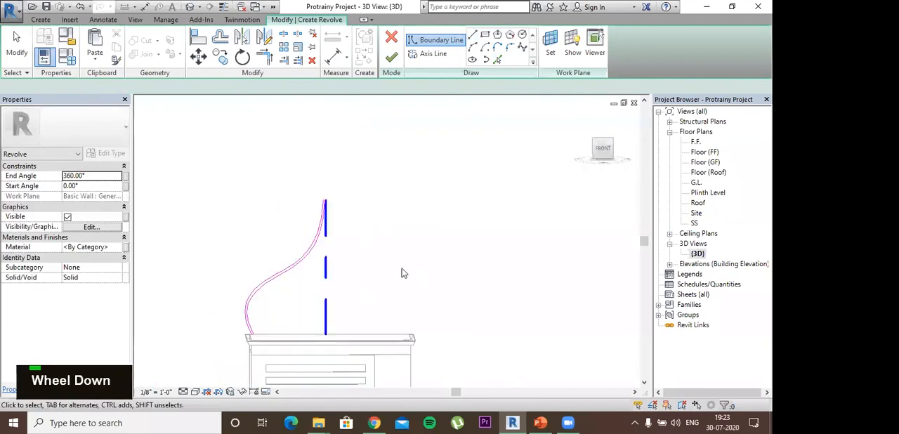
{"action": "middle_click_drag", "start_coordinate": [445, 265], "coordinate": [454, 228]}
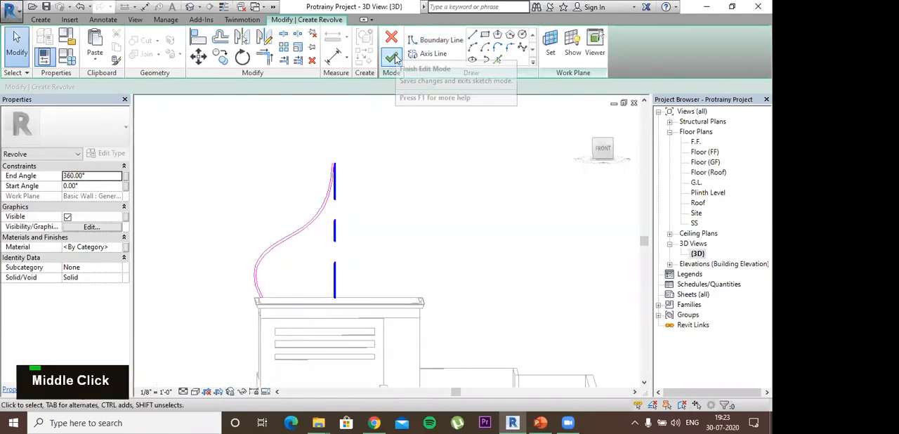
{"action": "left_click", "coordinate": [394, 58]}
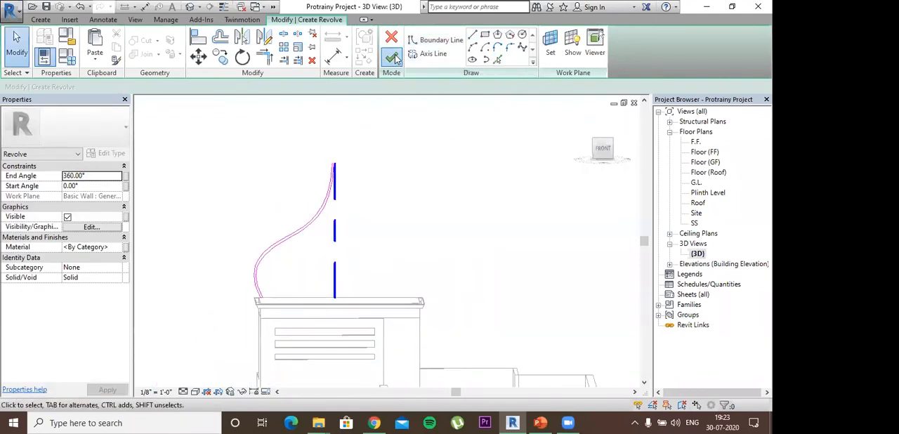
{"action": "left_click", "coordinate": [454, 227]}
{"action": "middle_click_drag", "start_coordinate": [472, 267], "coordinate": [657, 229], "text": "shift"}
- Switch the 3D view to a solid-surface visual style and finish the in-place dome model
{"action": "left_click", "coordinate": [196, 391]}
{"action": "left_click", "coordinate": [217, 368]}
{"action": "scroll", "coordinate": [409, 208], "scroll_direction": "down", "scroll_amount": 2}
{"action": "mouse_move", "coordinate": [411, 211]}
{"action": "middle_mouse_down", "text": "shift"}
{"action": "mouse_move", "coordinate": [341, 140]}
{"action": "mouse_move", "coordinate": [435, 134]}
{"action": "mouse_move", "coordinate": [513, 215]}
{"action": "mouse_move", "coordinate": [566, 217]}
{"action": "mouse_move", "coordinate": [299, 232]}
{"action": "mouse_move", "coordinate": [301, 156]}
{"action": "mouse_move", "coordinate": [407, 159]}
{"action": "mouse_move", "coordinate": [413, 225]}
{"action": "mouse_move", "coordinate": [279, 263]}
{"action": "mouse_move", "coordinate": [257, 190]}
{"action": "mouse_move", "coordinate": [356, 250]}
{"action": "middle_mouse_up", "text": "shift"}
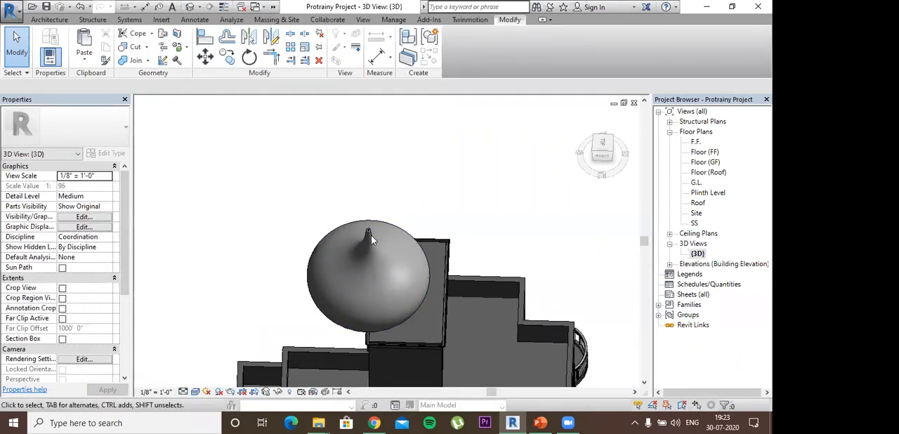
- Try to nudge the dome sideways over the tower roof in a top view
{"action": "left_click", "coordinate": [458, 220]}
{"action": "middle_click_drag", "start_coordinate": [487, 315], "coordinate": [468, 264], "text": "shift"}
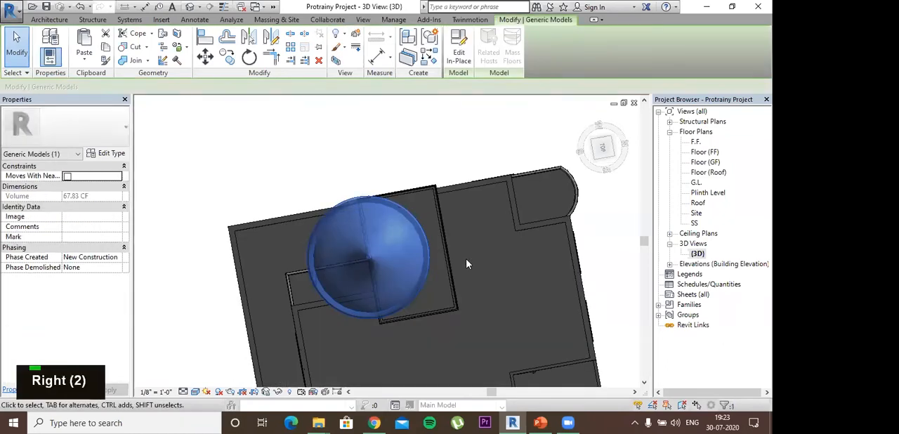
{"action": "key", "text": "Right"}
{"action": "key", "text": "Right"}
{"action": "key", "text": "Right"}
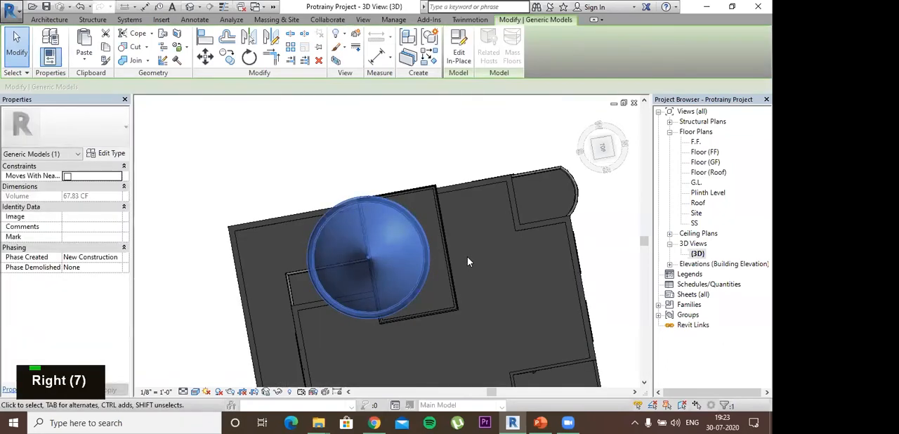
{"action": "middle_click_drag", "start_coordinate": [469, 261], "coordinate": [451, 168], "text": "shift"}
{"action": "middle_click_drag", "start_coordinate": [452, 140], "coordinate": [357, 269], "text": "shift"}
{"action": "middle_click_drag", "start_coordinate": [388, 211], "coordinate": [396, 239], "text": "shift"}
{"action": "left_click", "coordinate": [454, 96]}
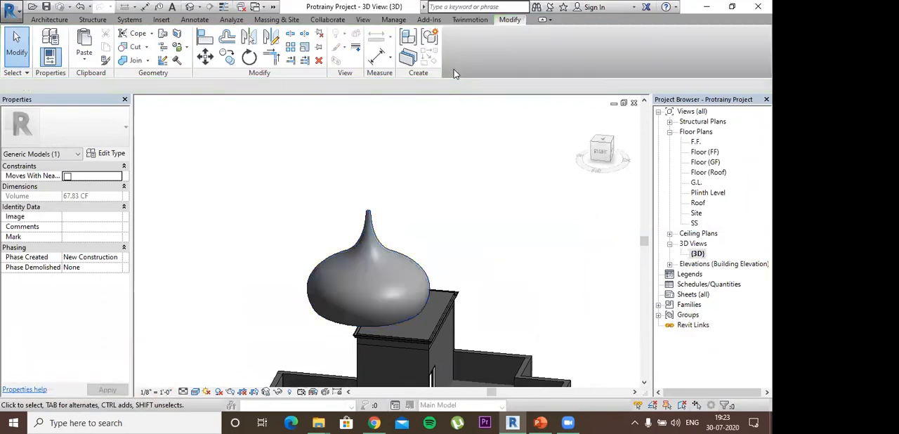
- Open the dome for in-place editing, select its revolve form and disassociate it from its work plane
{"action": "double_click", "coordinate": [374, 282]}
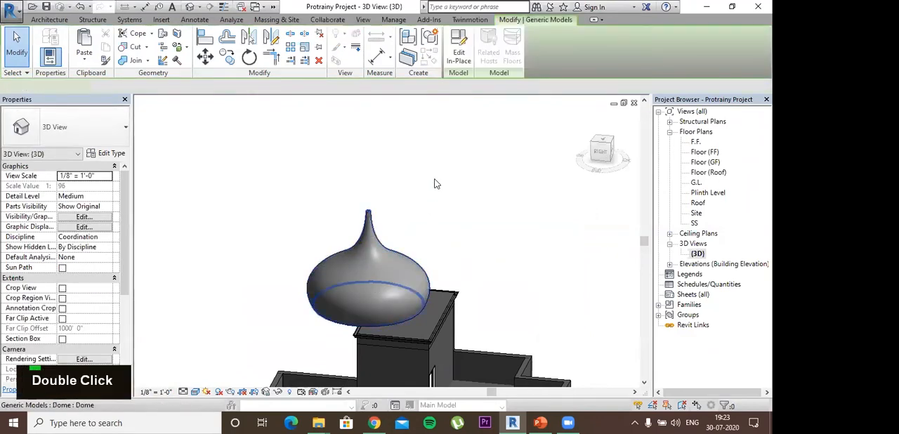
{"action": "left_click", "coordinate": [358, 241]}
{"action": "middle_click_drag", "start_coordinate": [460, 229], "coordinate": [393, 239], "text": "shift"}
{"action": "left_click", "coordinate": [348, 229]}
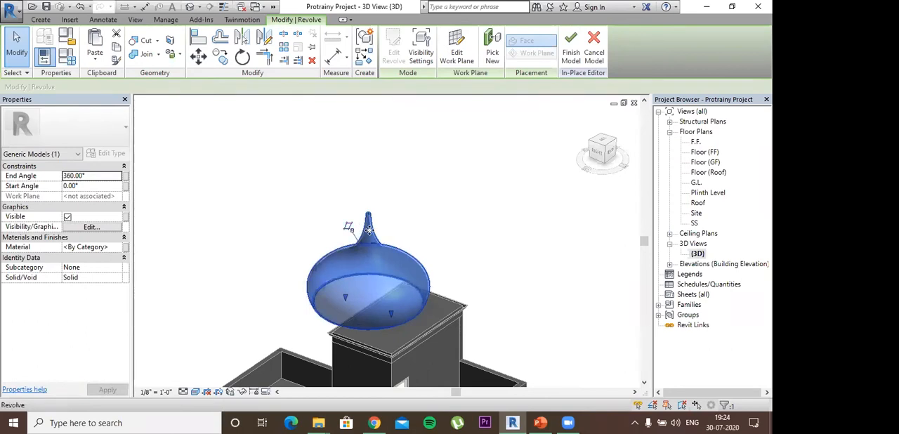
- Nudge the dome's revolve form until it sits centred across the width of the tower roof and finish the in-place model
{"action": "key", "text": "Down"}
{"action": "key", "text": "Right"}
{"action": "key", "text": "Right"}
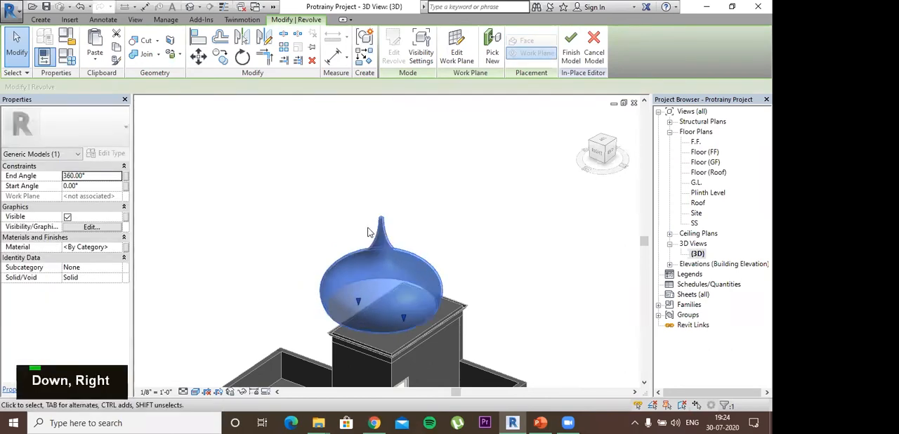
{"action": "key", "text": "Down"}
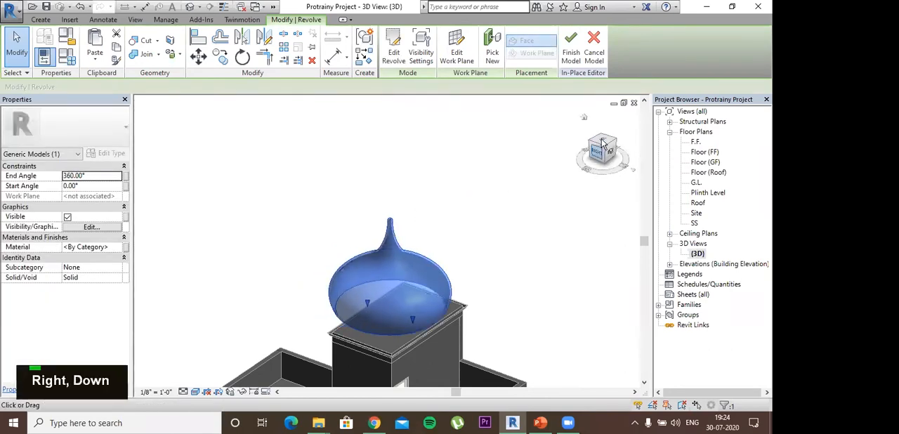
{"action": "left_click", "coordinate": [602, 144]}
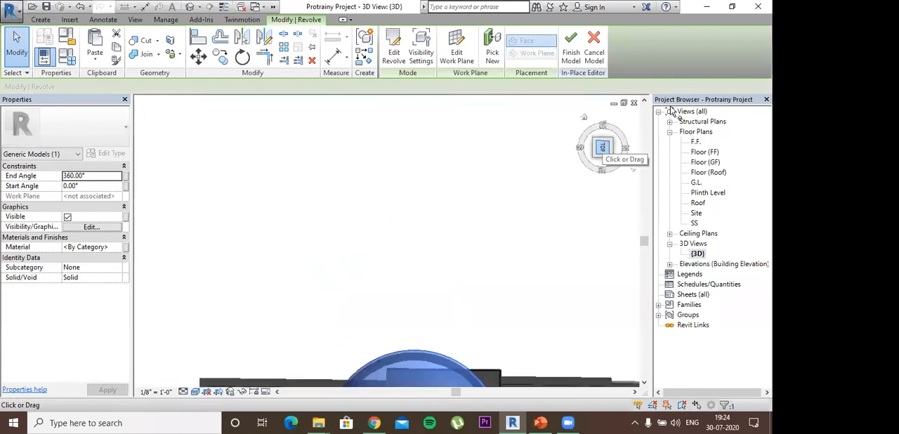
{"action": "scroll", "coordinate": [453, 174], "scroll_direction": "down", "scroll_amount": 3}
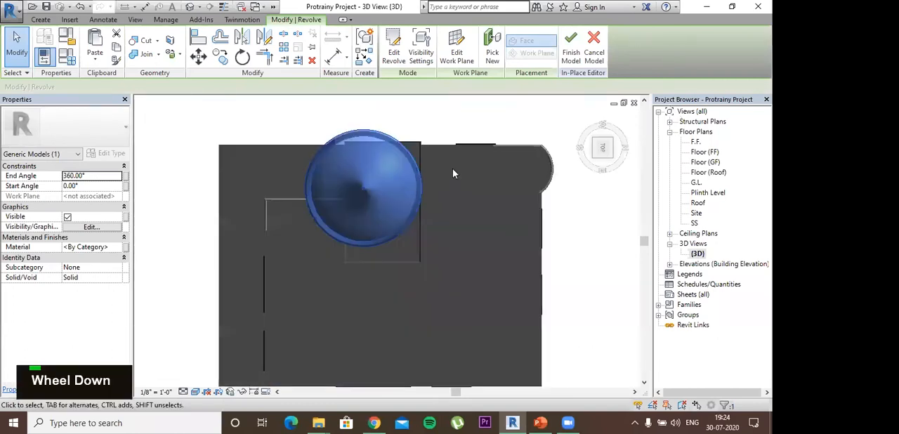
{"action": "key", "text": "Right"}
{"action": "key", "text": "Right"}
{"action": "key", "text": "Down"}
{"action": "key", "text": "Right"}
{"action": "key", "text": "Right"}
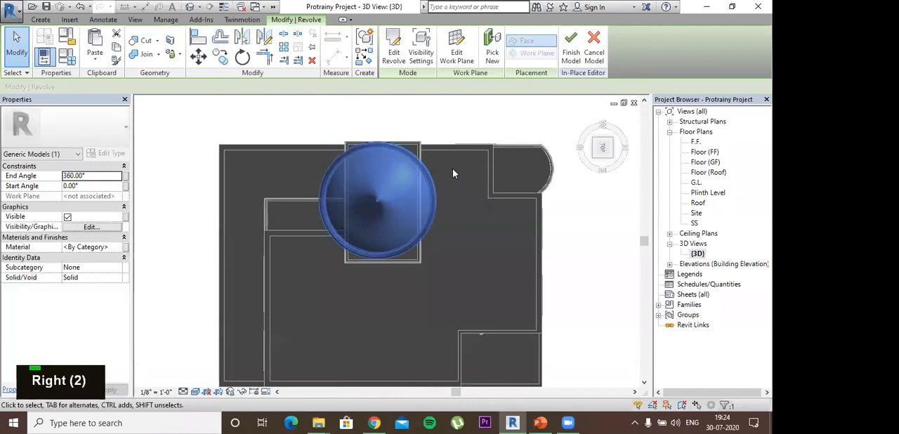
{"action": "key", "text": "Right"}
{"action": "key", "text": "Right"}
{"action": "key", "text": "Right"}
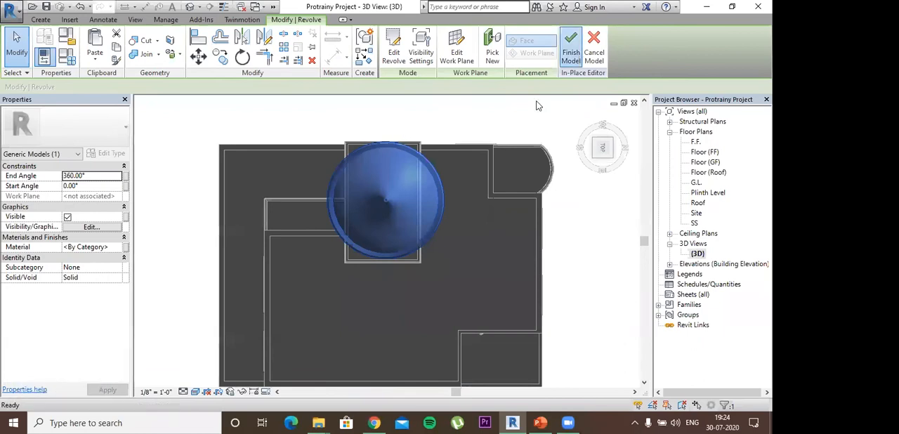
{"action": "left_click", "coordinate": [571, 52]}
- Inspect the placed dome from several angles and delete it from the tower roof
{"action": "middle_click_drag", "start_coordinate": [475, 180], "coordinate": [384, 228]}
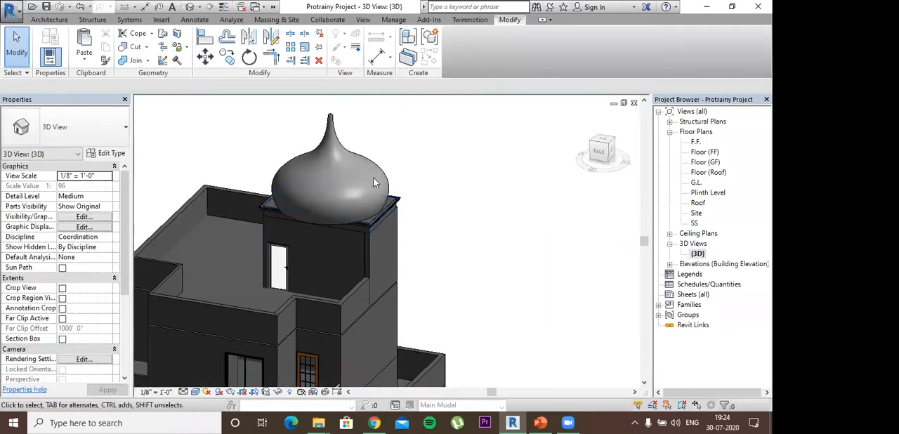
{"action": "middle_click_drag", "start_coordinate": [401, 172], "coordinate": [361, 165], "text": "shift"}
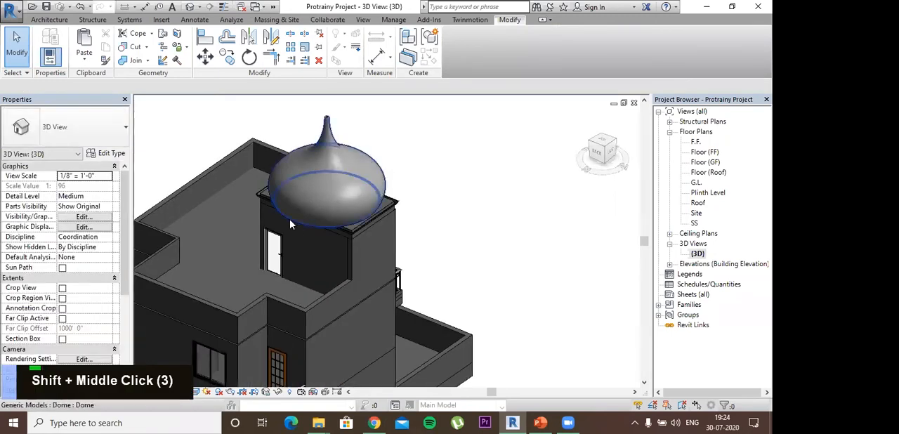
{"action": "middle_click_drag", "start_coordinate": [359, 212], "coordinate": [315, 135], "text": "shift"}
{"action": "middle_click_drag", "start_coordinate": [410, 140], "coordinate": [328, 127], "text": "shift"}
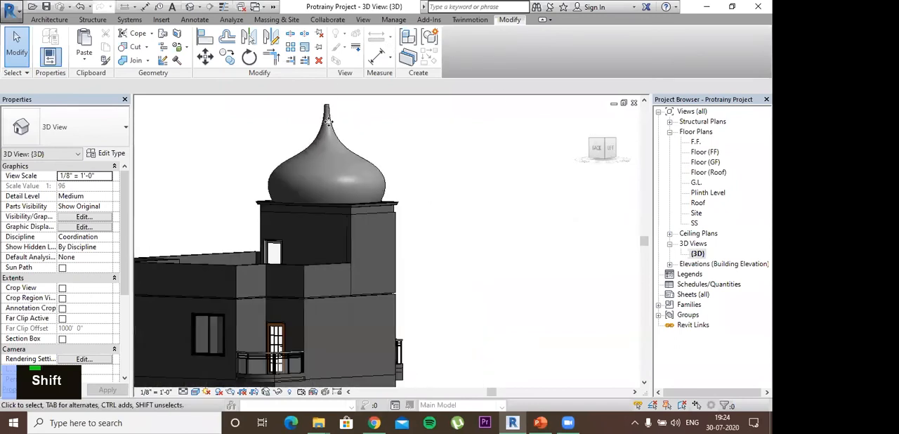
{"action": "left_click", "coordinate": [328, 122]}
{"action": "right_click", "coordinate": [353, 251]}
{"action": "left_click", "coordinate": [358, 253]}
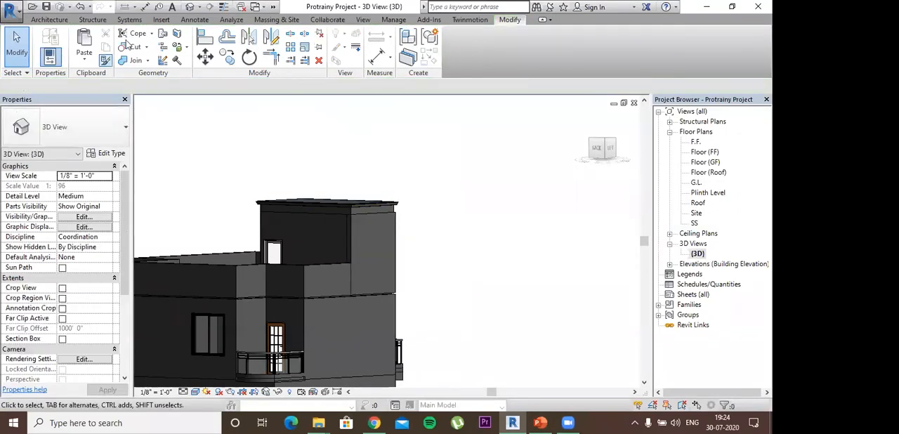
- Start a new in-place component in the Cable Tray Fittings category and accept the default name
{"action": "left_click", "coordinate": [49, 19]}
{"action": "left_click", "coordinate": [130, 42]}
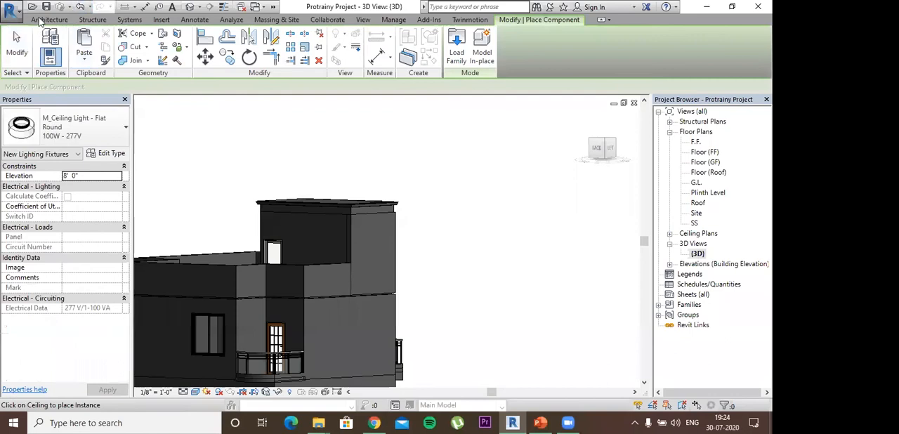
{"action": "left_click", "coordinate": [42, 20]}
{"action": "left_click", "coordinate": [130, 42]}
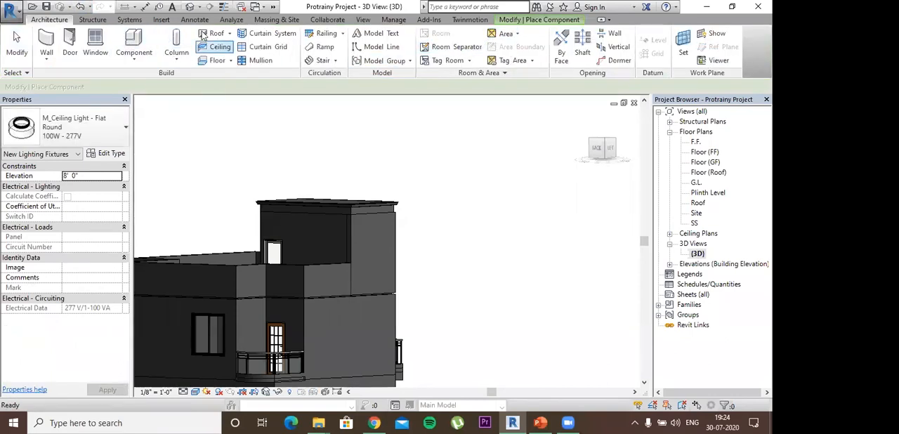
{"action": "double_click", "coordinate": [133, 42]}
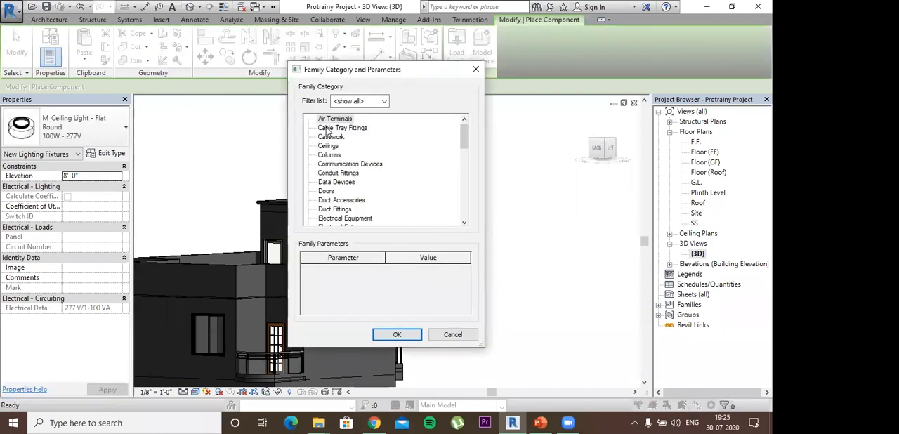
{"action": "double_click", "coordinate": [328, 128]}
{"action": "left_click", "coordinate": [386, 231]}
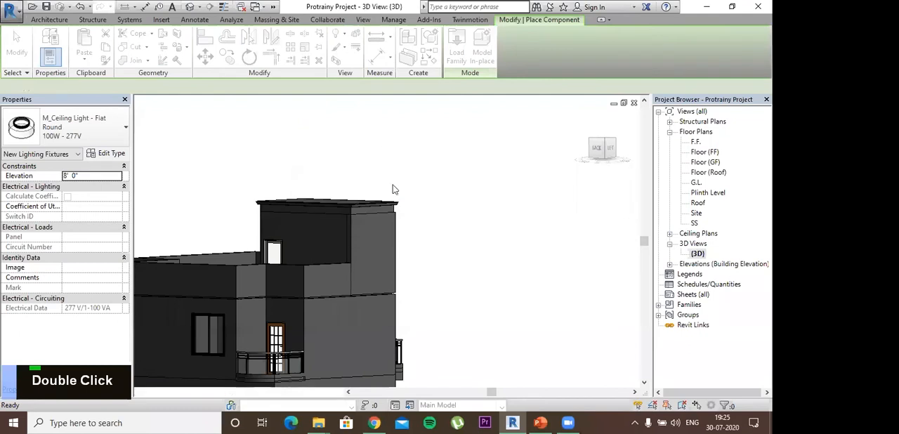
- Start a solid Blend and, in a top view, sketch a rectangular base boundary about 7' deep just outside the house
{"action": "middle_click", "coordinate": [389, 193]}
{"action": "middle_click_drag", "start_coordinate": [389, 193], "coordinate": [355, 183], "text": "shift"}
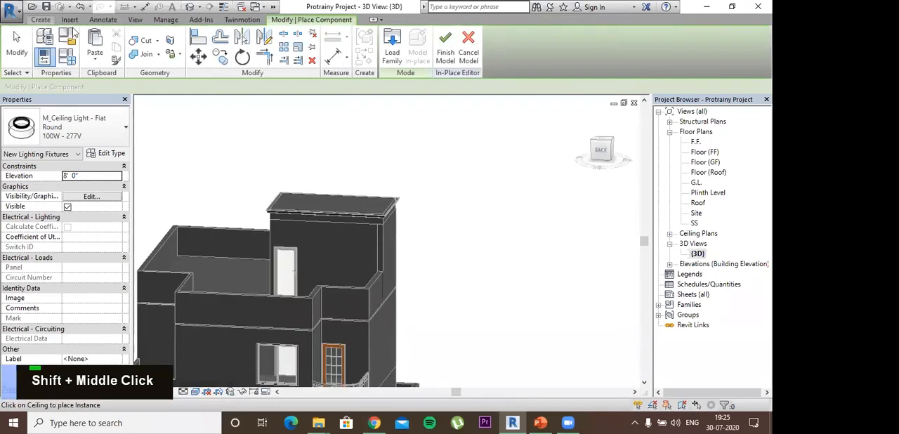
{"action": "left_click", "coordinate": [42, 20]}
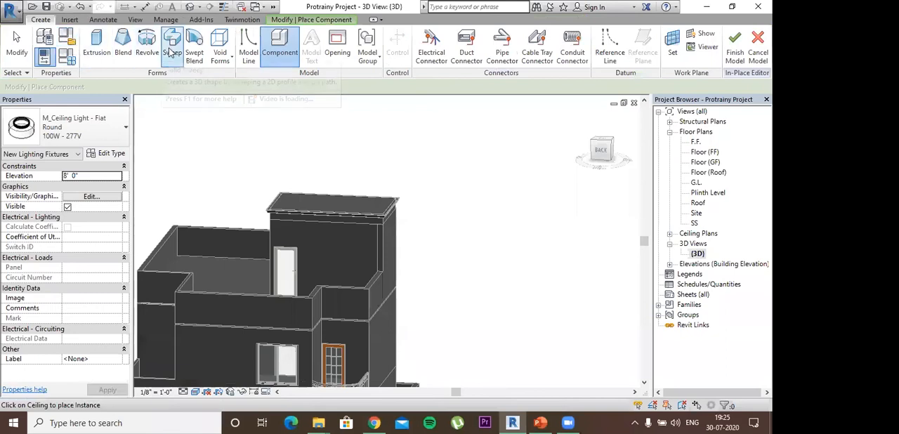
{"action": "left_click", "coordinate": [123, 47]}
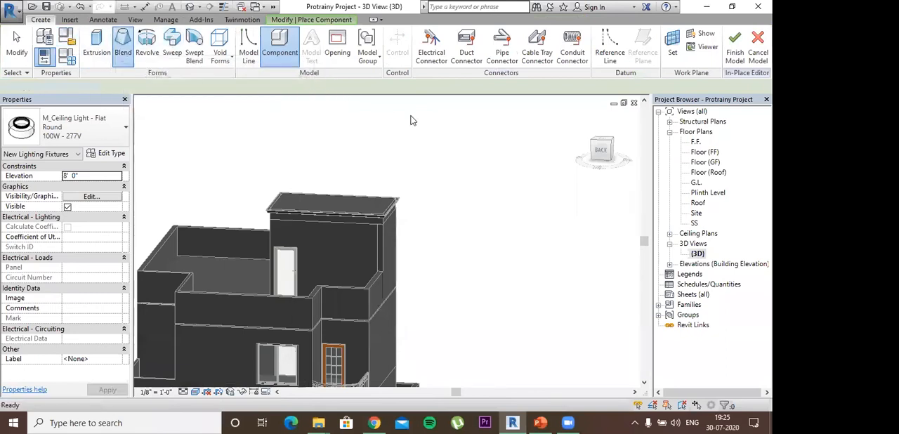
{"action": "middle_click_drag", "start_coordinate": [460, 130], "coordinate": [301, 129], "text": "shift"}
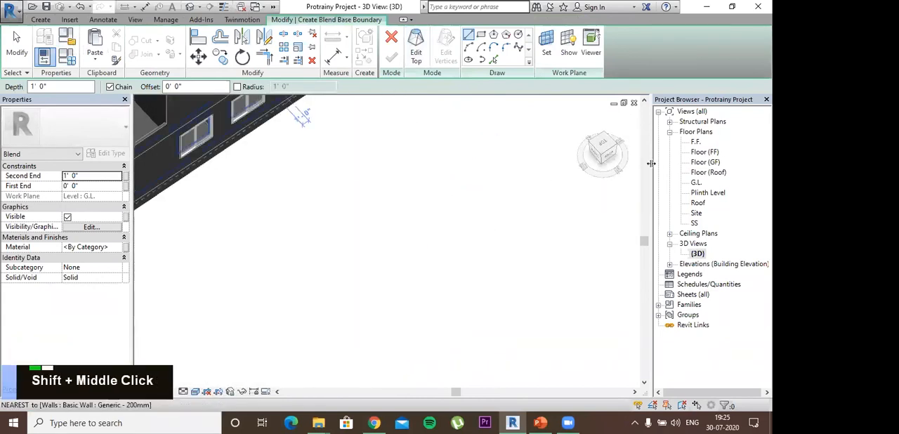
{"action": "left_click", "coordinate": [602, 143]}
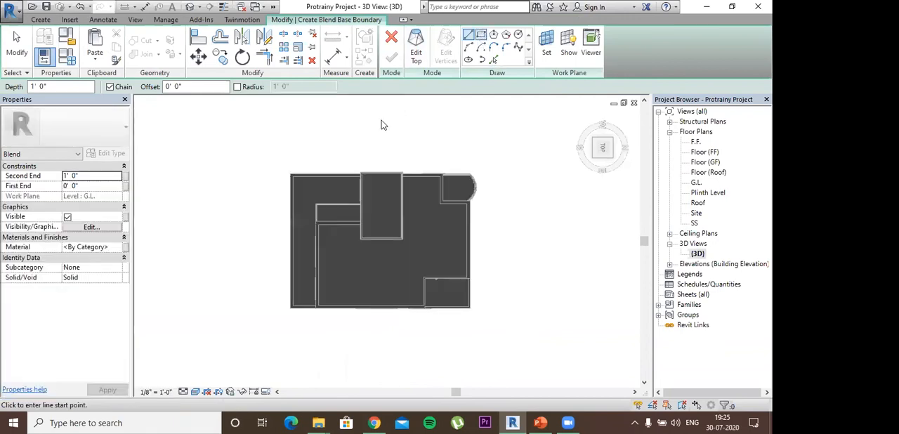
{"action": "left_click", "coordinate": [354, 112]}
{"action": "left_click", "coordinate": [398, 138]}
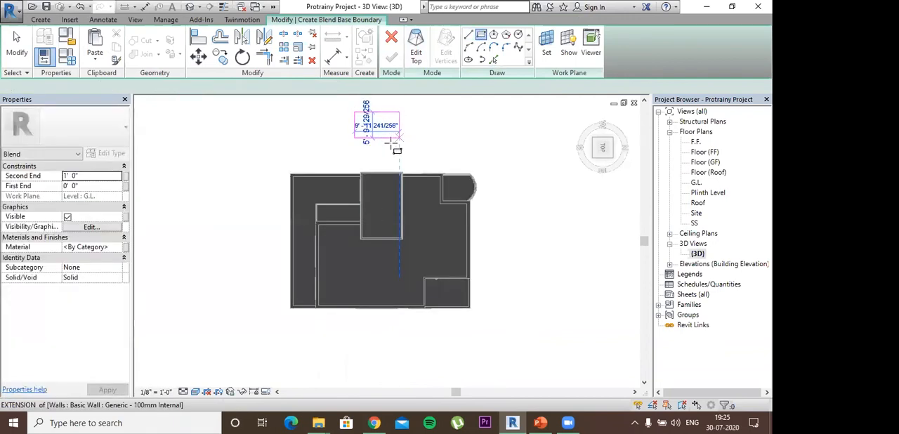
{"action": "left_click", "coordinate": [391, 144]}
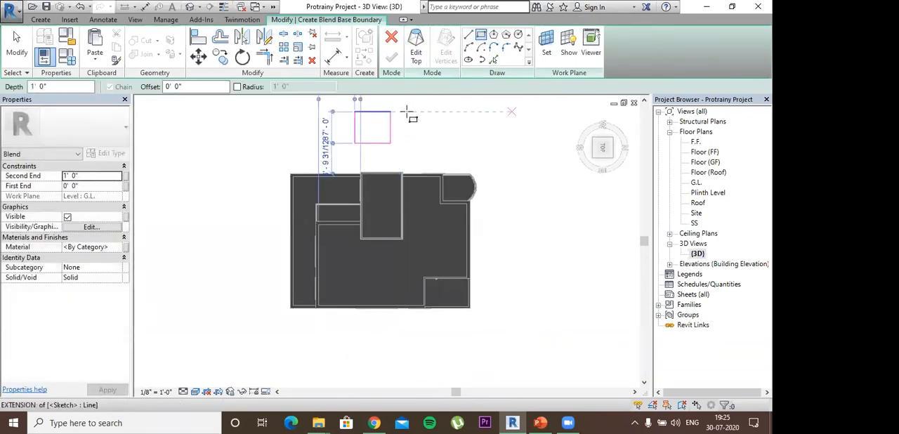
{"action": "key", "text": "Escape"}
{"action": "key", "text": "Escape"}
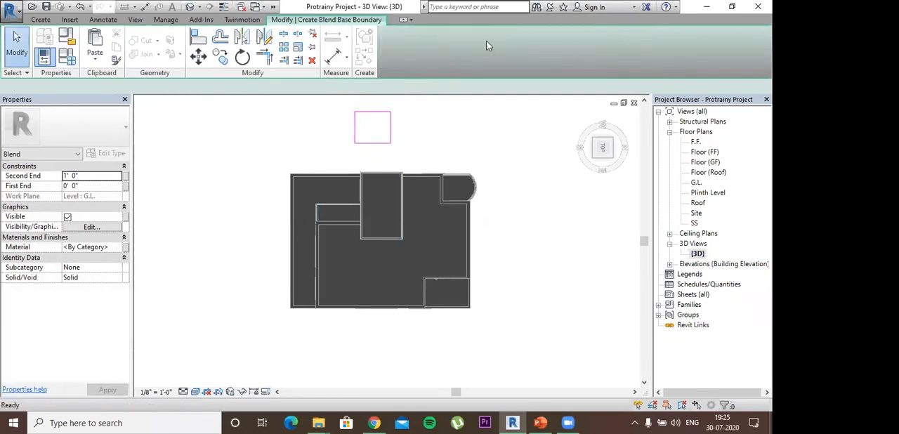
- Sketch a circular top boundary with a radius of about 4' centred on the base rectangle and finish the blend
{"action": "left_click", "coordinate": [518, 34]}
{"action": "left_click", "coordinate": [372, 126]}
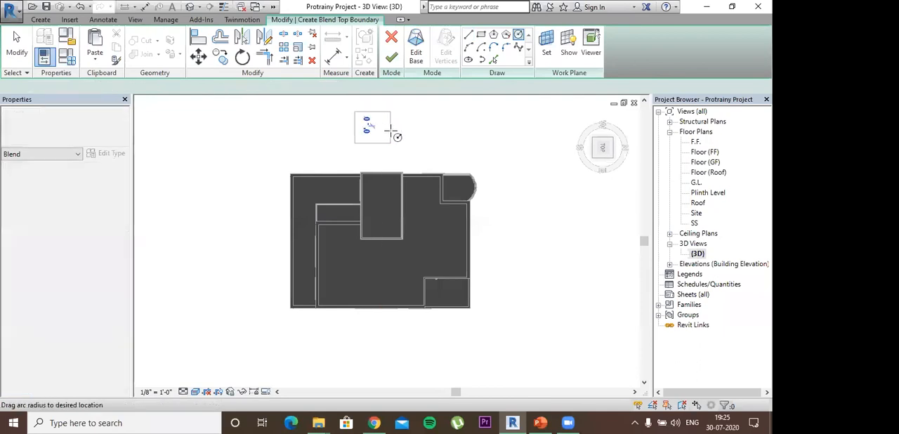
{"action": "left_click", "coordinate": [391, 127]}
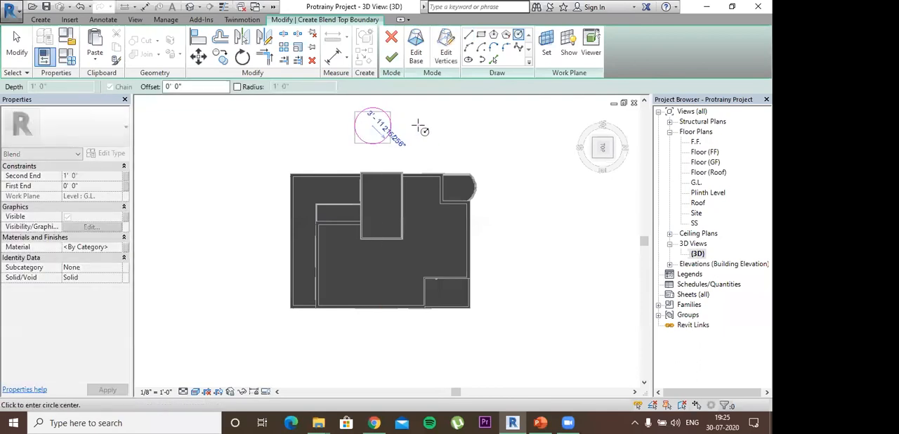
{"action": "left_click", "coordinate": [395, 62]}
- Select the blend form and stretch its top upward to a depth of 5' 0"
{"action": "middle_click_drag", "start_coordinate": [451, 136], "coordinate": [387, 236], "text": "shift"}
{"action": "left_click", "coordinate": [383, 156]}
{"action": "scroll", "coordinate": [386, 142], "scroll_direction": "up", "scroll_amount": 7}
{"action": "scroll", "coordinate": [390, 213], "scroll_direction": "up", "scroll_amount": 1}
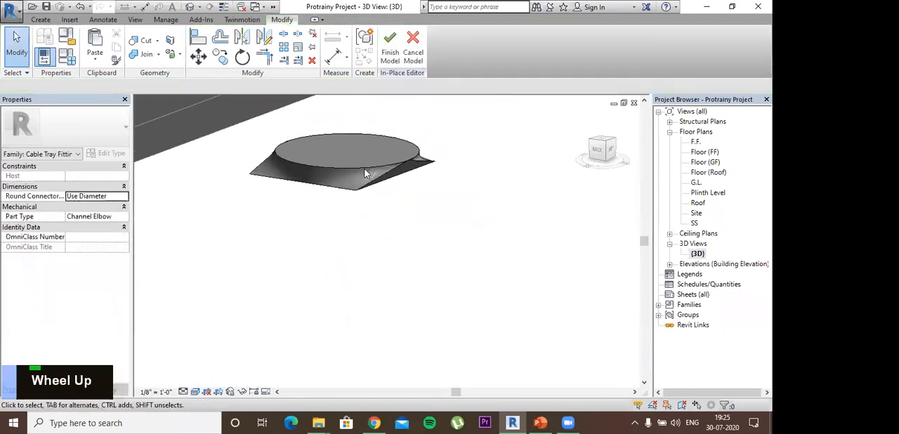
{"action": "left_click", "coordinate": [407, 198]}
{"action": "middle_click_drag", "start_coordinate": [406, 198], "coordinate": [354, 206], "text": "shift"}
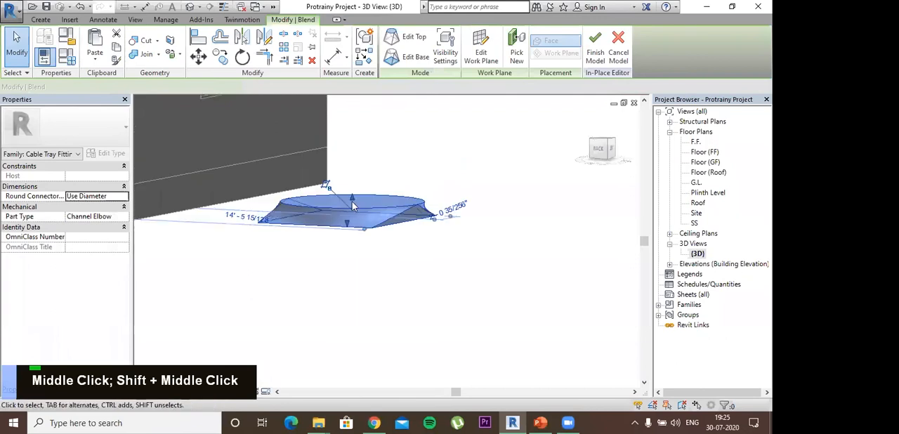
{"action": "middle_click_drag", "start_coordinate": [460, 169], "coordinate": [339, 226], "text": "shift"}
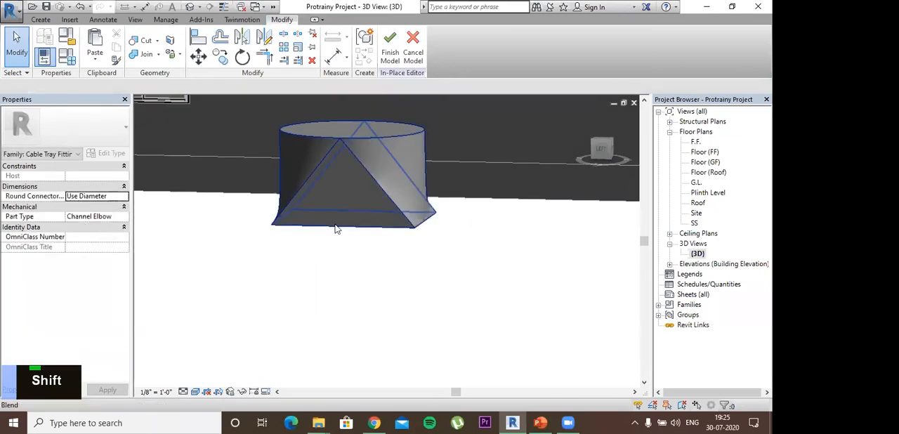
{"action": "middle_click_drag", "start_coordinate": [393, 219], "coordinate": [386, 281], "text": "shift"}
{"action": "right_click", "coordinate": [375, 217]}
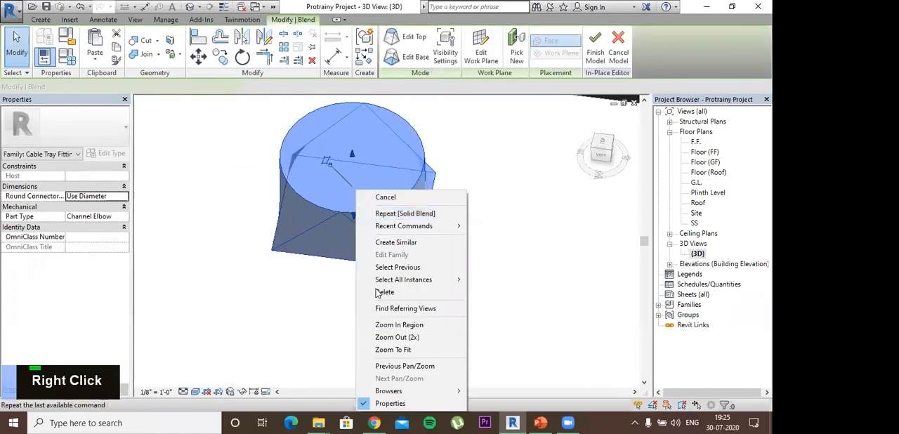
{"action": "left_click", "coordinate": [299, 303]}
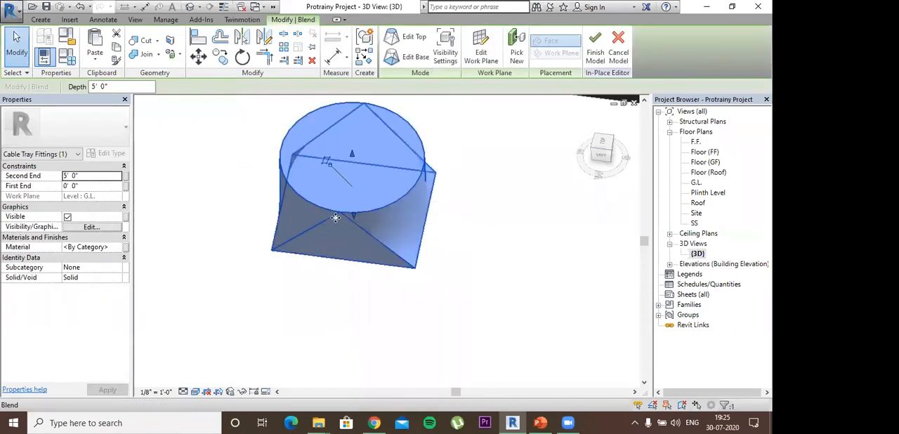
- Try deleting the rectangular base boundary in the blend's sketch and discard the sketch edit
{"action": "double_click", "coordinate": [301, 220]}
{"action": "scroll", "coordinate": [300, 217], "scroll_direction": "down", "scroll_amount": 2}
{"action": "left_click_drag", "start_coordinate": [453, 280], "coordinate": [268, 156]}
{"action": "right_click", "coordinate": [388, 191]}
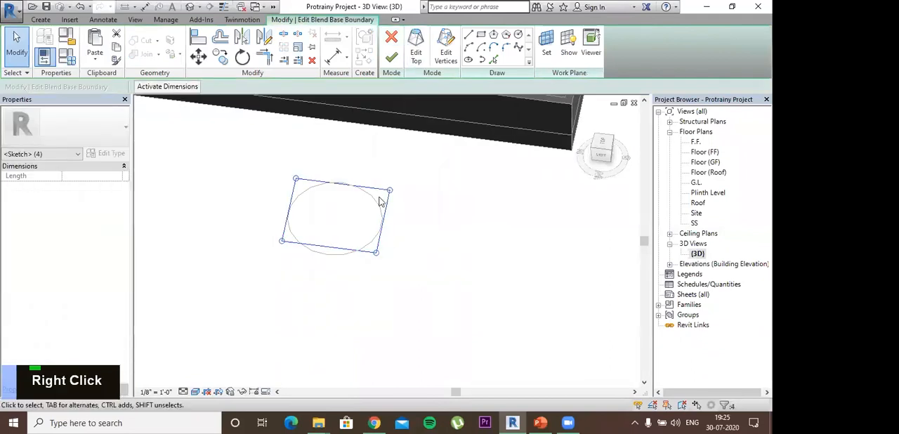
{"action": "left_click", "coordinate": [406, 292]}
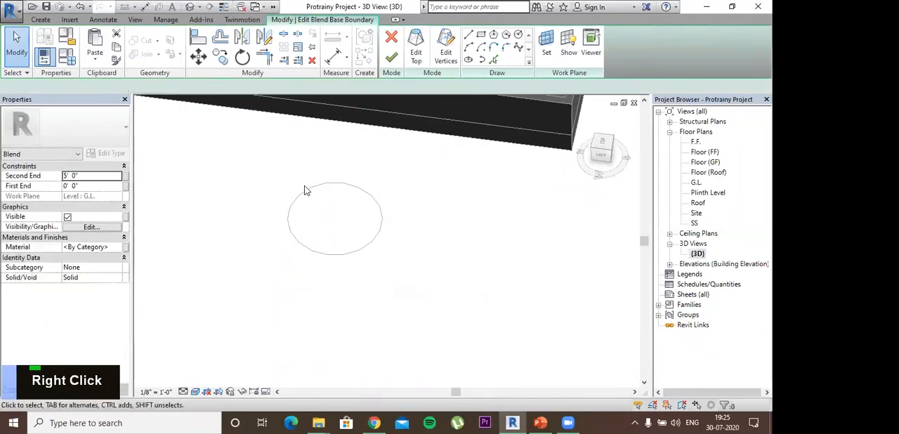
{"action": "left_click", "coordinate": [39, 20]}
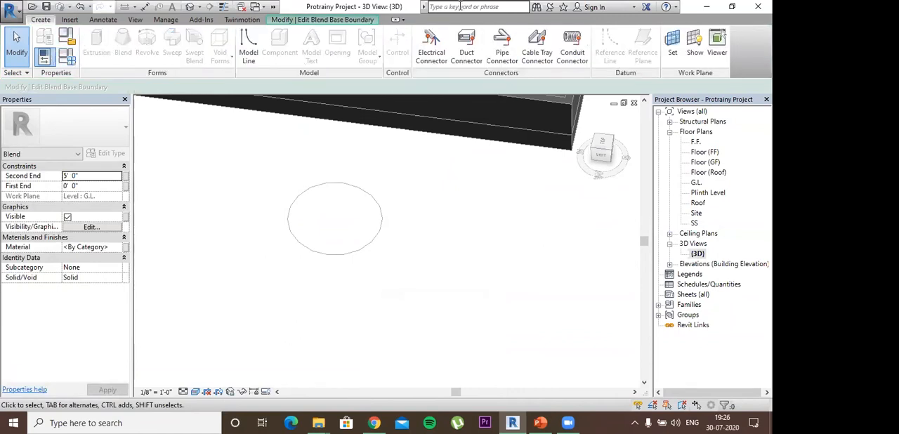
{"action": "double_click", "coordinate": [365, 20]}
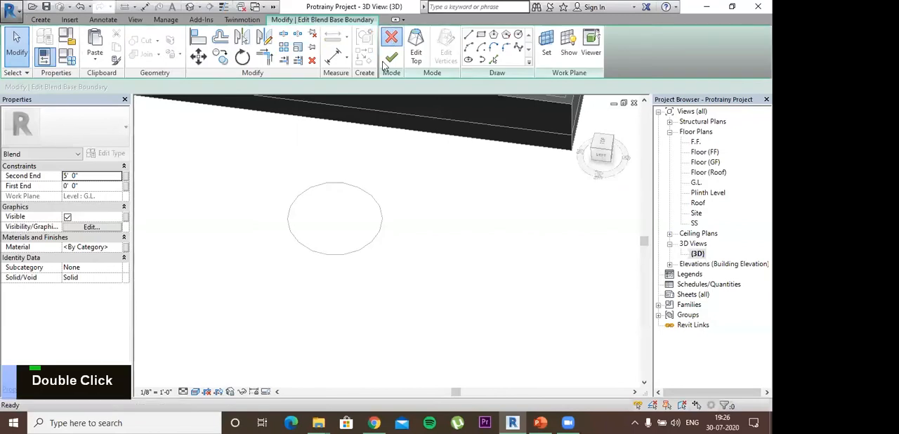
{"action": "left_click", "coordinate": [391, 38]}
{"action": "left_click", "coordinate": [413, 218]}
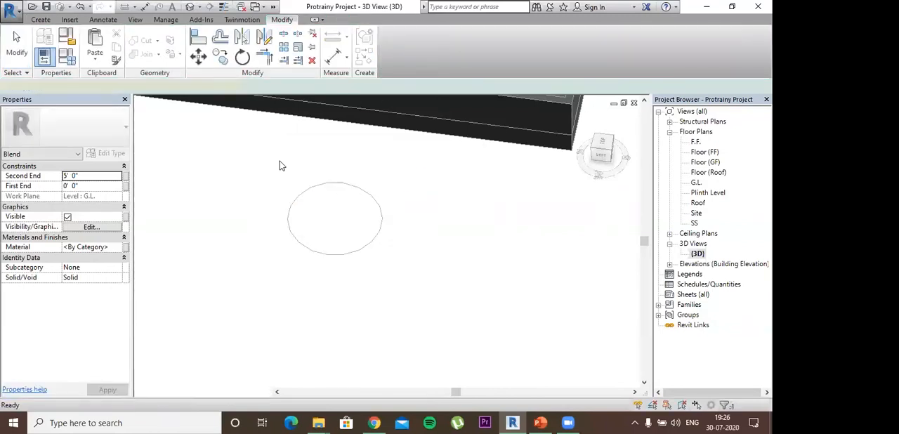
- Start a solid Sweep, open its path sketch and switch to the top view of the house
{"action": "left_click", "coordinate": [40, 21]}
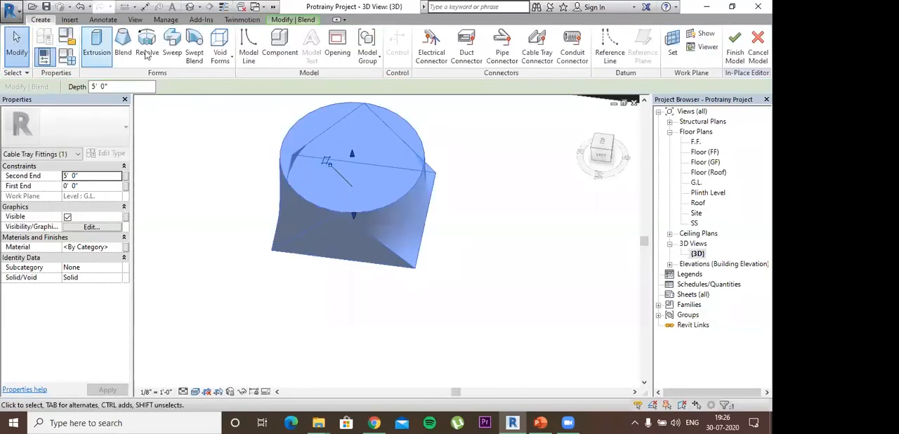
{"action": "middle_click_drag", "start_coordinate": [205, 176], "coordinate": [286, 143]}
{"action": "middle_click_drag", "start_coordinate": [266, 200], "coordinate": [444, 117]}
{"action": "scroll", "coordinate": [336, 205], "scroll_direction": "down", "scroll_amount": 1}
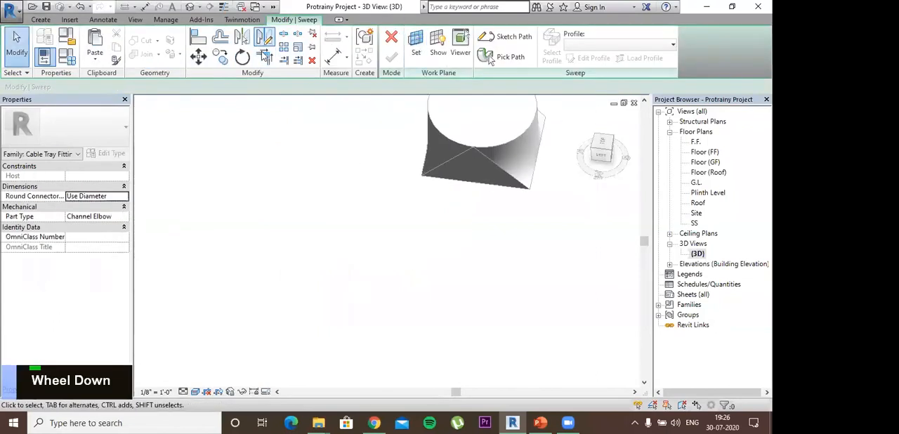
{"action": "left_click", "coordinate": [41, 19]}
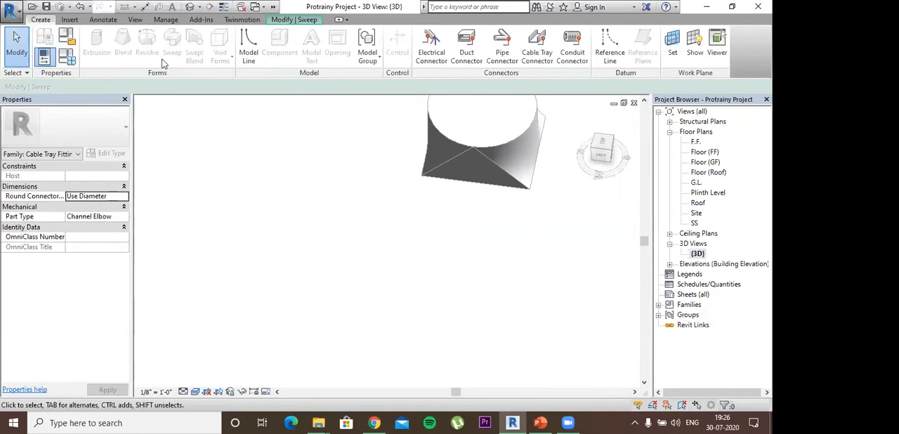
{"action": "left_click", "coordinate": [302, 19]}
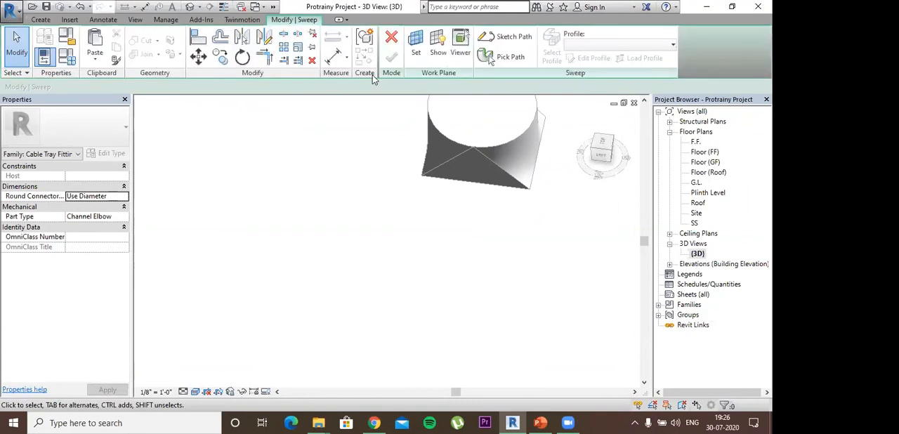
{"action": "left_click", "coordinate": [507, 45]}
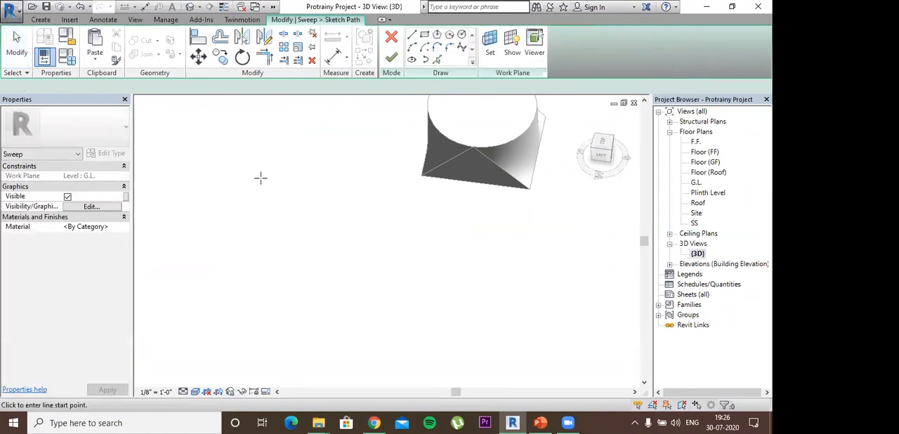
{"action": "left_click", "coordinate": [598, 144]}
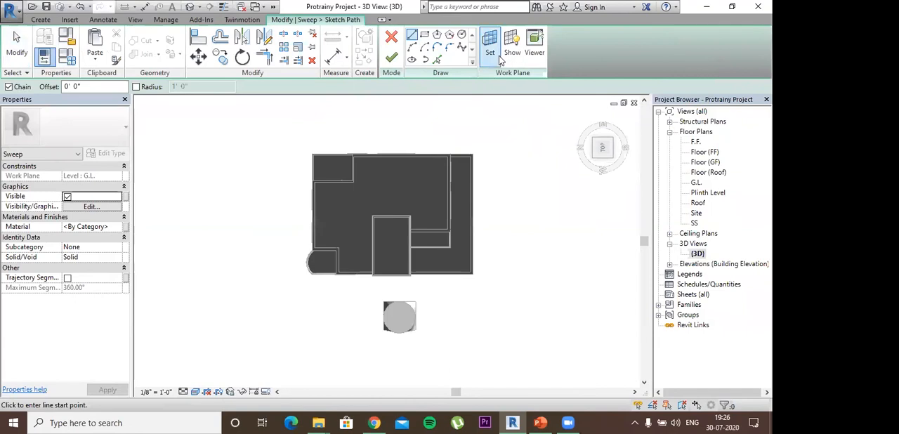
- Sketch a rectangular sweep path along the outer gutter edges of the tower roof and finish the path
{"action": "scroll", "coordinate": [394, 246], "scroll_direction": "up", "scroll_amount": 2}
{"action": "middle_click_drag", "start_coordinate": [404, 249], "coordinate": [412, 221]}
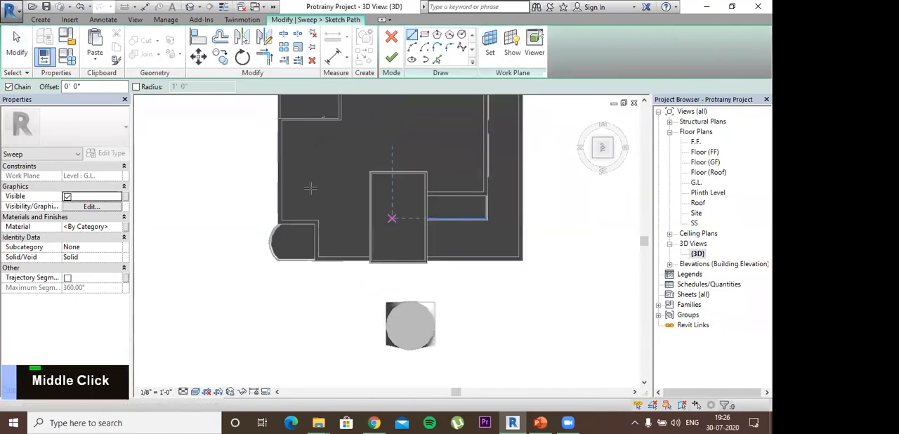
{"action": "scroll", "coordinate": [310, 188], "scroll_direction": "down", "scroll_amount": 1}
{"action": "scroll", "coordinate": [311, 188], "scroll_direction": "down", "scroll_amount": 2}
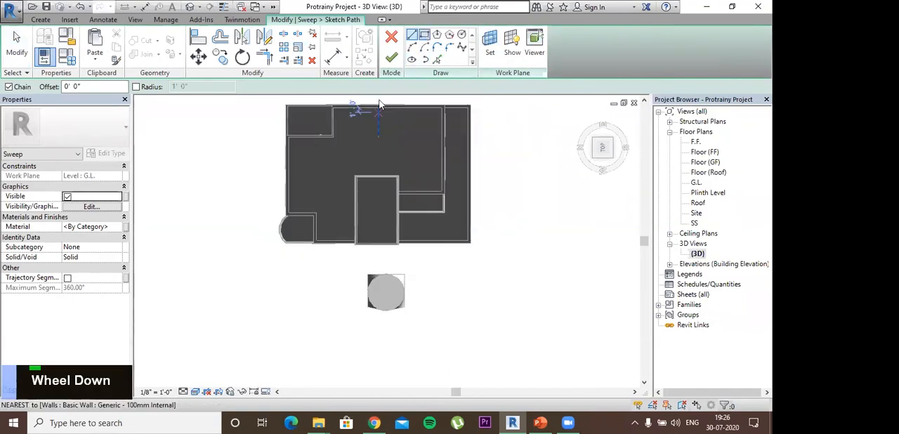
{"action": "left_click", "coordinate": [424, 34]}
{"action": "middle_click_drag", "start_coordinate": [318, 259], "coordinate": [345, 187]}
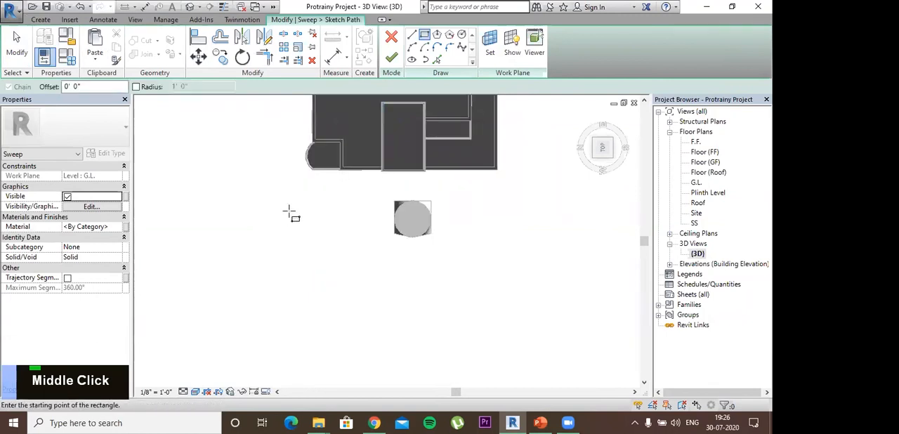
{"action": "scroll", "coordinate": [342, 186], "scroll_direction": "up", "scroll_amount": 2}
{"action": "middle_click_drag", "start_coordinate": [355, 213], "coordinate": [307, 195]}
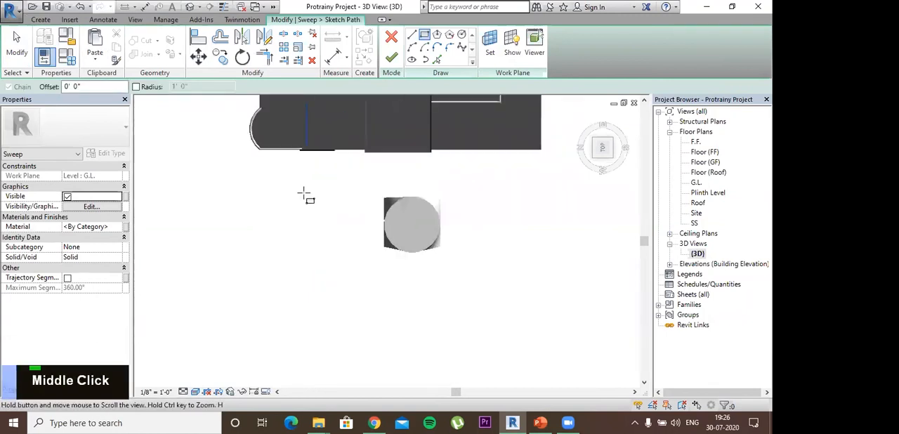
{"action": "scroll", "coordinate": [358, 202], "scroll_direction": "up", "scroll_amount": 3}
{"action": "middle_click_drag", "start_coordinate": [384, 175], "coordinate": [363, 135]}
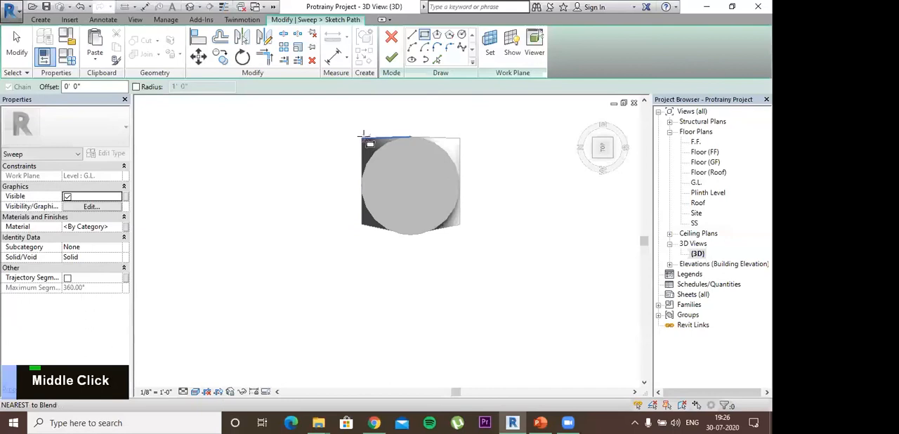
{"action": "middle_click_drag", "start_coordinate": [405, 311], "coordinate": [406, 315]}
{"action": "scroll", "coordinate": [350, 146], "scroll_direction": "down", "scroll_amount": 2}
{"action": "middle_click_drag", "start_coordinate": [401, 177], "coordinate": [395, 220]}
{"action": "scroll", "coordinate": [338, 126], "scroll_direction": "up", "scroll_amount": 1}
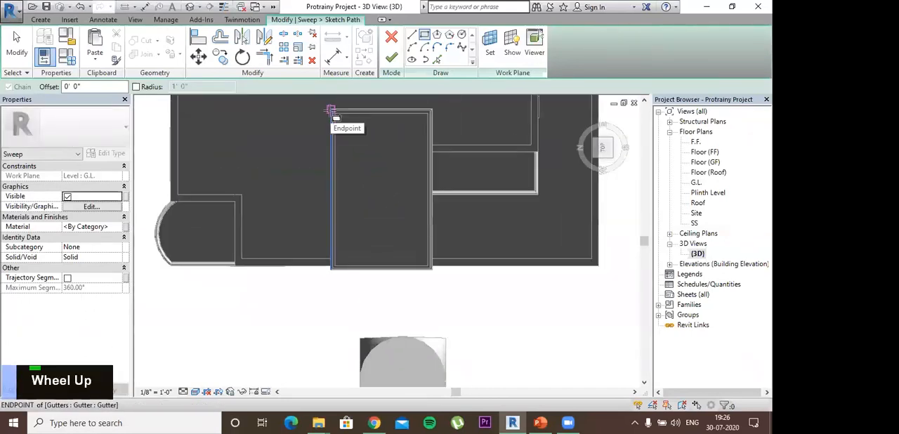
{"action": "left_click", "coordinate": [331, 110]}
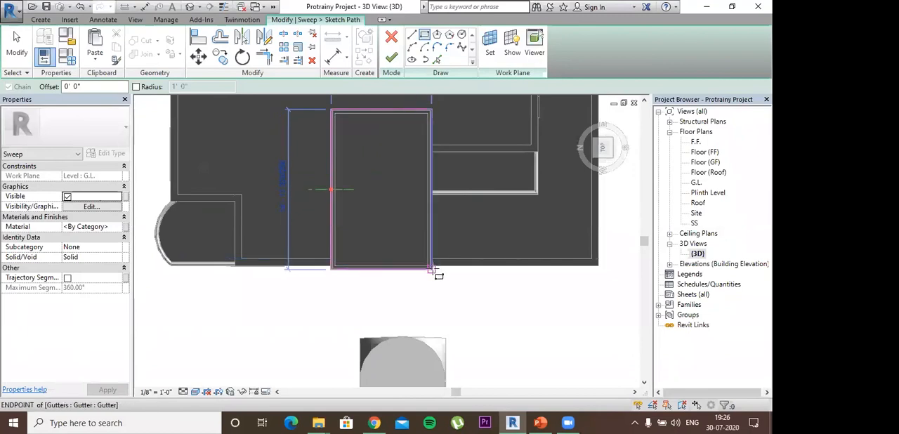
{"action": "left_click", "coordinate": [431, 268]}
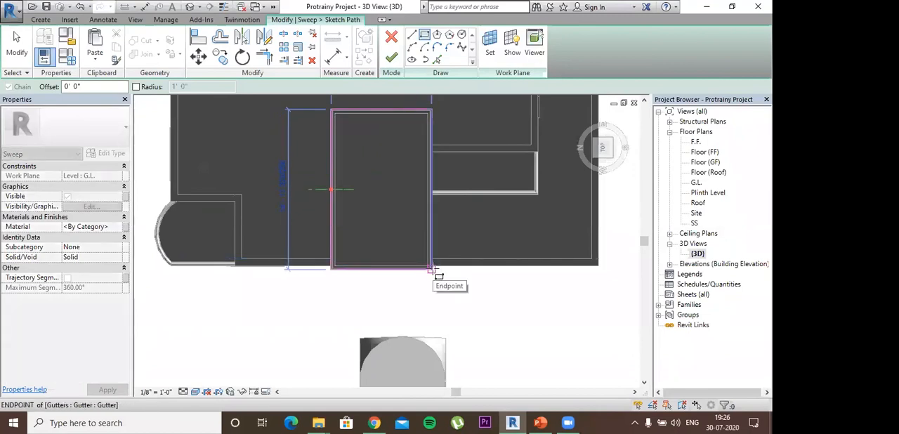
{"action": "left_click", "coordinate": [391, 63]}
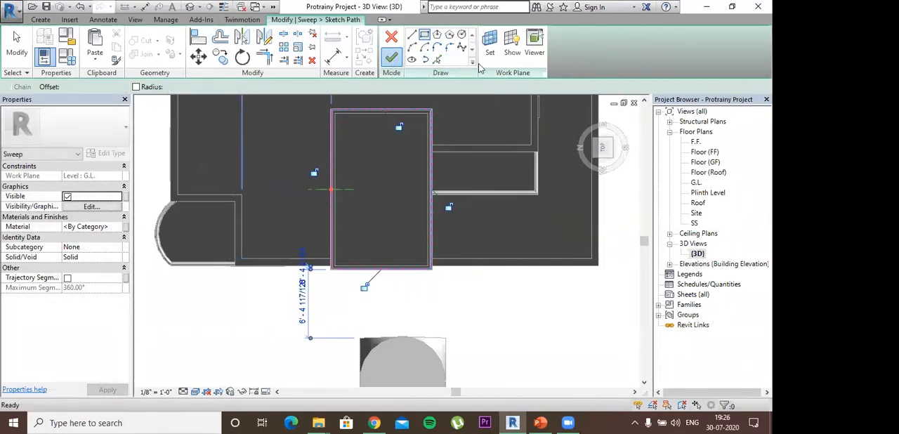
- Select the sweep's profile and open its sketch for editing in the left view, close up at the profile plane
{"action": "left_click", "coordinate": [552, 56]}
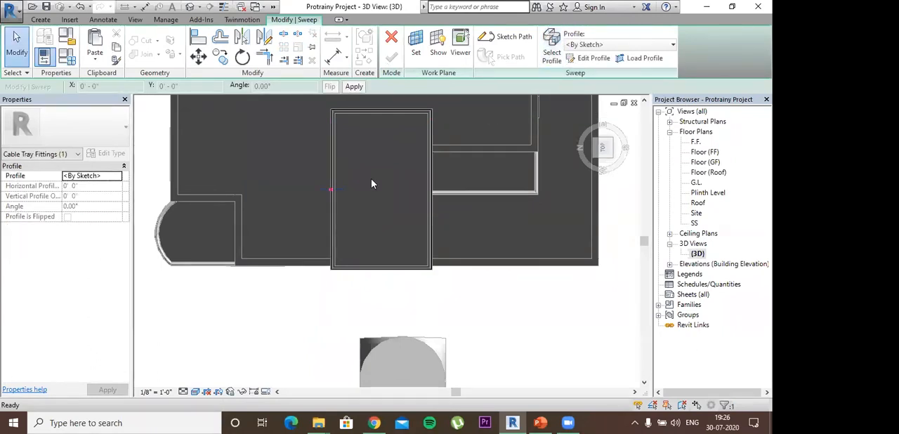
{"action": "middle_click_drag", "start_coordinate": [381, 225], "coordinate": [366, 59], "text": "shift"}
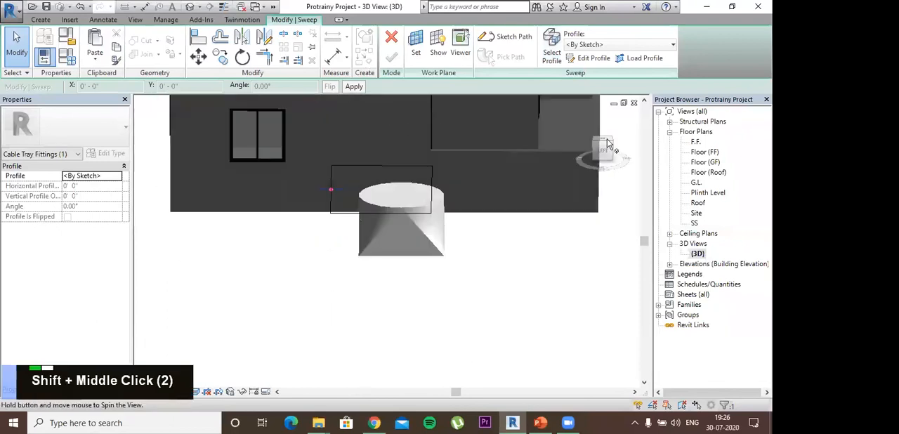
{"action": "middle_click_drag", "start_coordinate": [607, 144], "coordinate": [608, 154], "text": "shift"}
{"action": "scroll", "coordinate": [328, 193], "scroll_direction": "up", "scroll_amount": 8}
{"action": "middle_click_drag", "start_coordinate": [328, 193], "coordinate": [356, 272]}
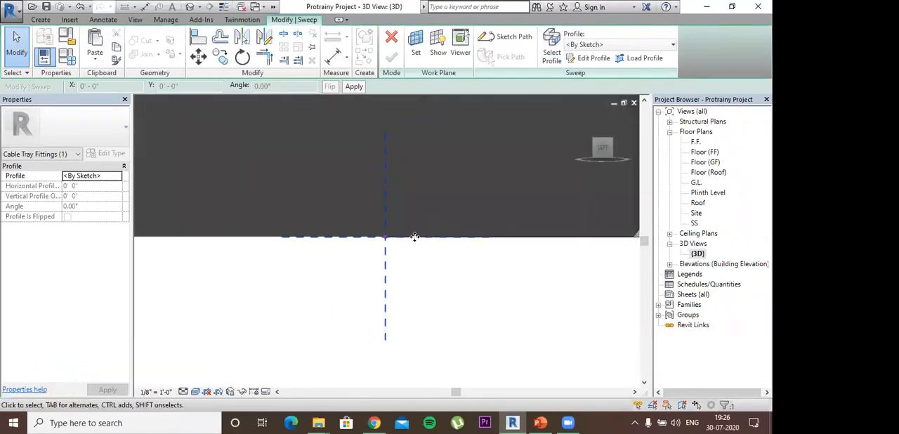
{"action": "scroll", "coordinate": [413, 234], "scroll_direction": "up", "scroll_amount": 2}
{"action": "middle_click_drag", "start_coordinate": [401, 218], "coordinate": [390, 193]}
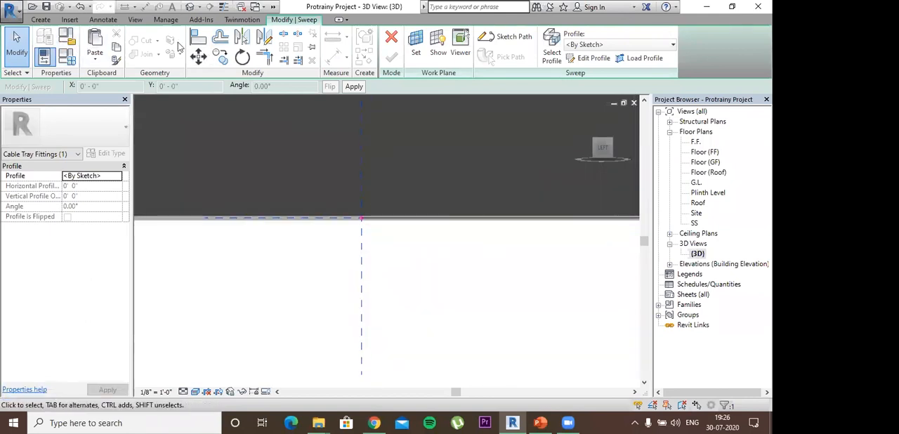
{"action": "left_click", "coordinate": [40, 19]}
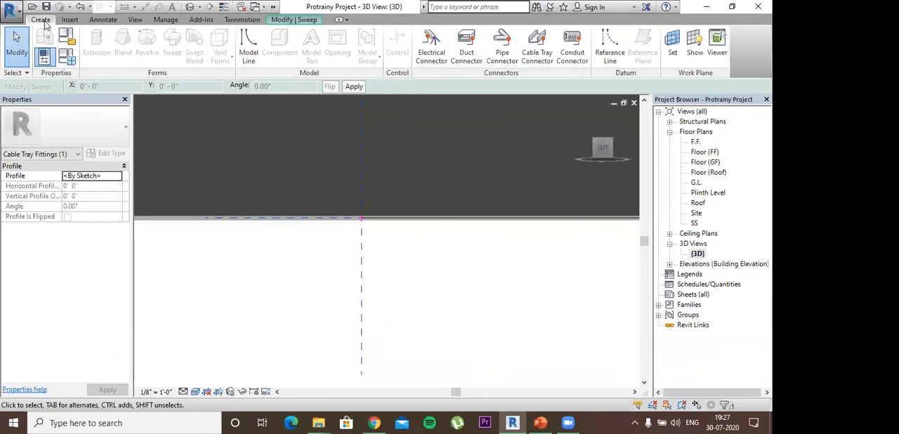
{"action": "left_click", "coordinate": [312, 20]}
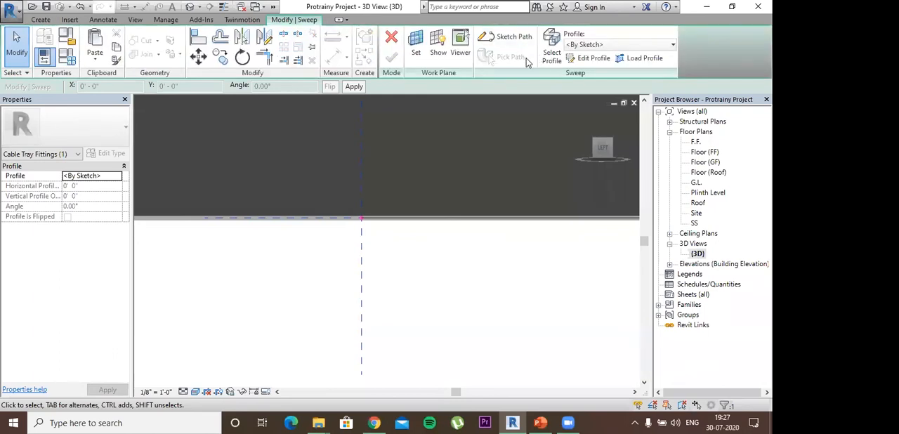
{"action": "left_click", "coordinate": [589, 59]}
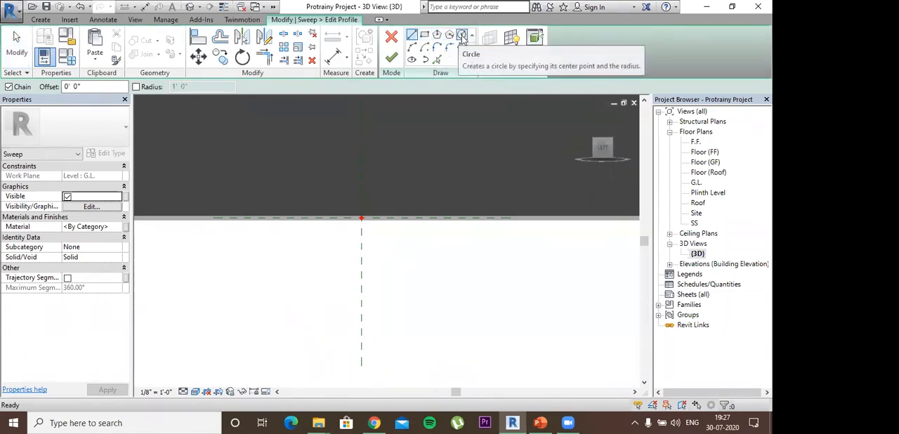
- Sketch a rectangular sweep profile about 5 1/4" high with one corner at the intersection of the profile's reference planes
{"action": "left_click", "coordinate": [424, 39]}
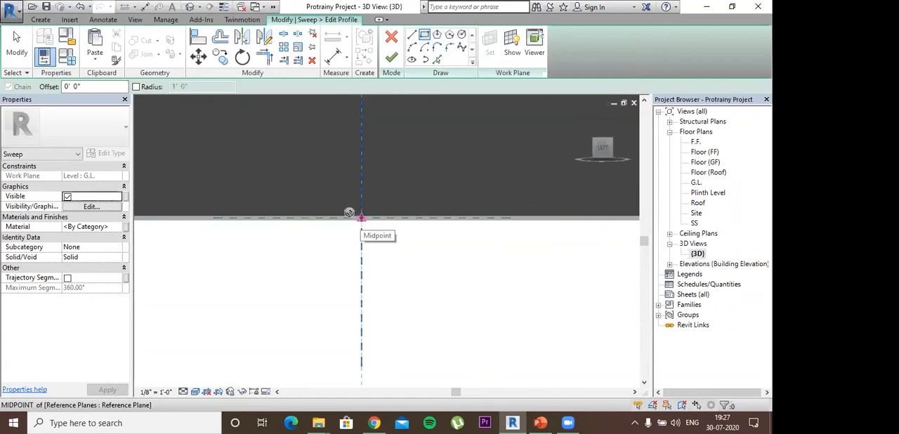
{"action": "left_click", "coordinate": [361, 217]}
{"action": "left_click", "coordinate": [292, 157]}
{"action": "key", "text": "Escape"}
{"action": "key", "text": "Escape"}
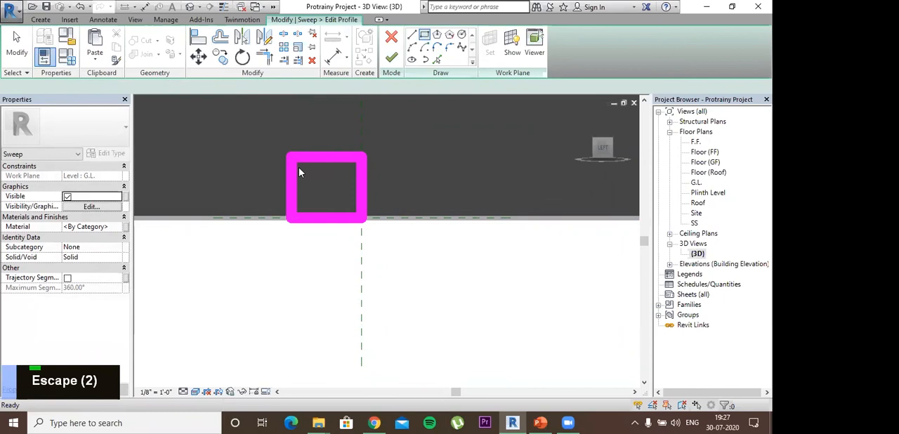
- Replace the profile's outer vertical side with a tangent end arc joining the two horizontal lines, and finish the profile
{"action": "left_click", "coordinate": [292, 188]}
{"action": "right_click", "coordinate": [293, 174]}
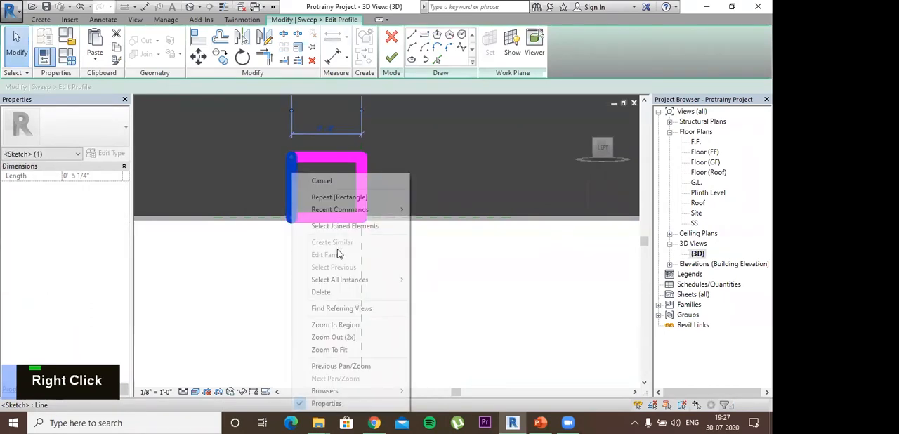
{"action": "left_click", "coordinate": [320, 291]}
{"action": "left_click", "coordinate": [437, 47]}
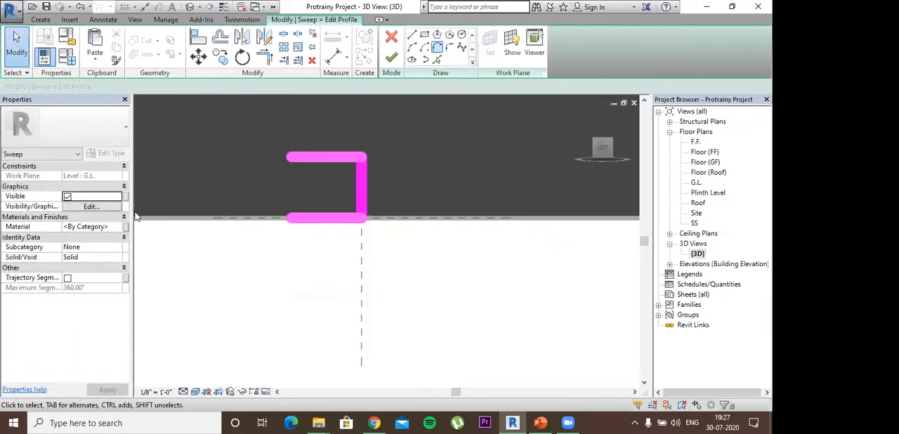
{"action": "left_click", "coordinate": [292, 158]}
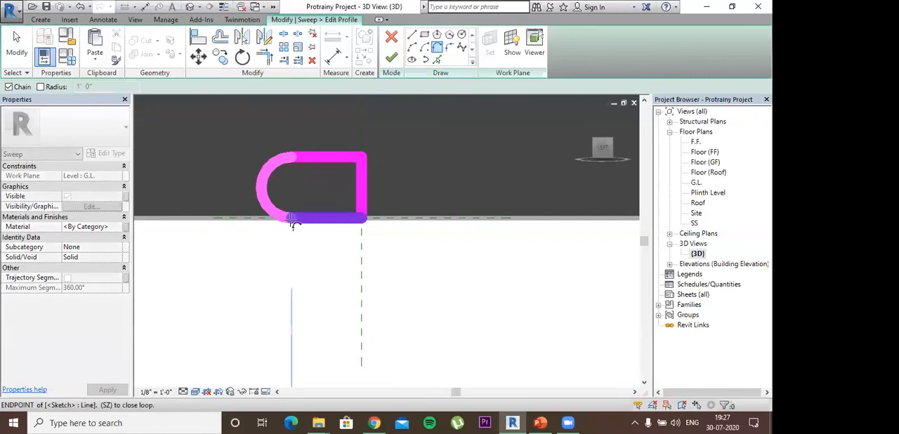
{"action": "key", "text": "Escape"}
{"action": "key", "text": "Escape"}
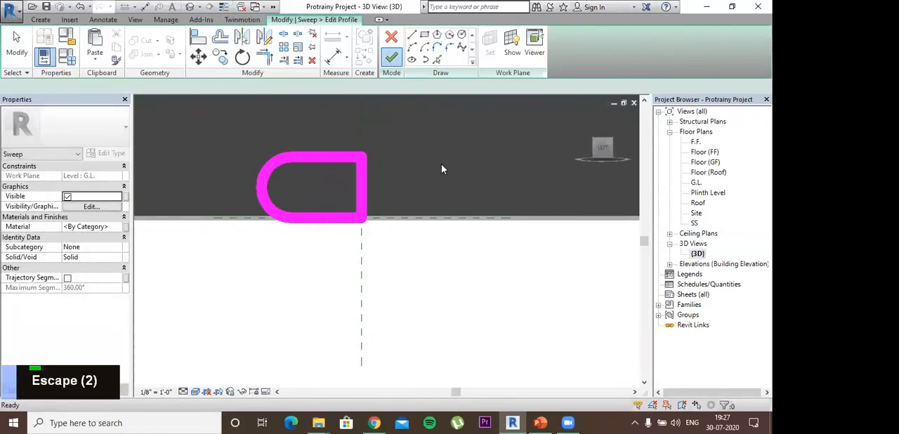
- Finish the sweep form with the whole house in view
{"action": "scroll", "coordinate": [442, 168], "scroll_direction": "down", "scroll_amount": 2}
{"action": "middle_click_drag", "start_coordinate": [475, 198], "coordinate": [474, 318], "text": "shift"}
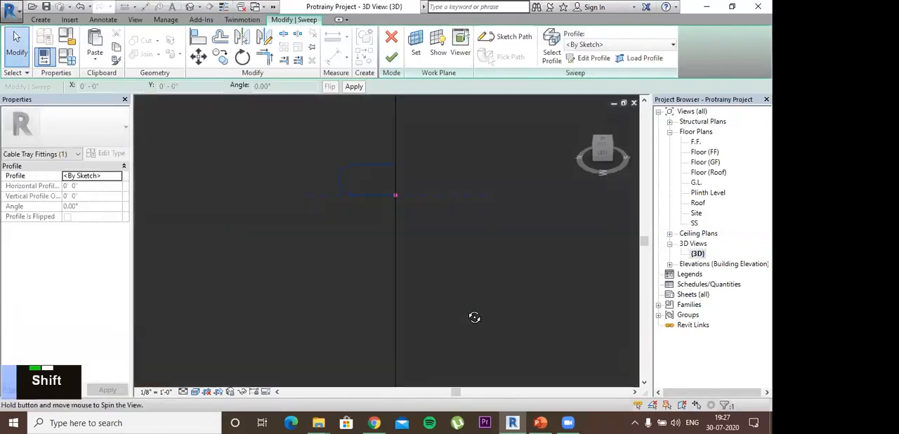
{"action": "scroll", "coordinate": [431, 232], "scroll_direction": "down", "scroll_amount": 4}
{"action": "middle_click_drag", "start_coordinate": [431, 233], "coordinate": [463, 265], "text": "shift"}
{"action": "scroll", "coordinate": [469, 294], "scroll_direction": "down", "scroll_amount": 3}
{"action": "scroll", "coordinate": [469, 294], "scroll_direction": "down", "scroll_amount": 2}
{"action": "middle_click_drag", "start_coordinate": [469, 294], "coordinate": [478, 126], "text": "shift"}
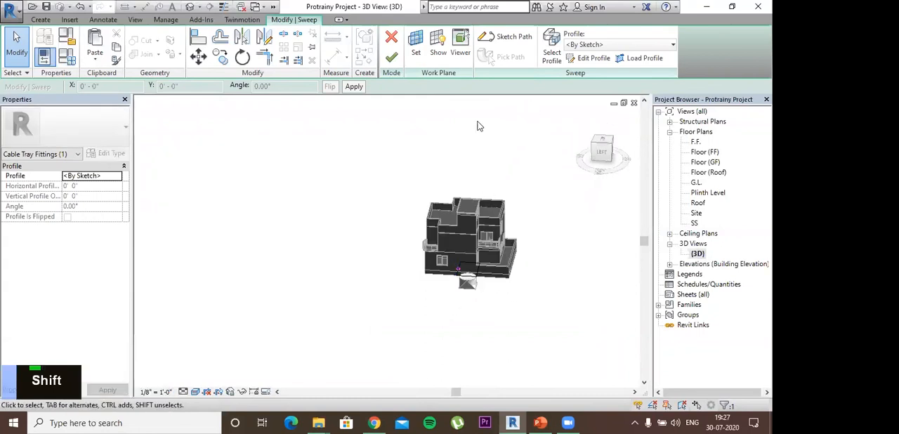
{"action": "left_click", "coordinate": [397, 61]}
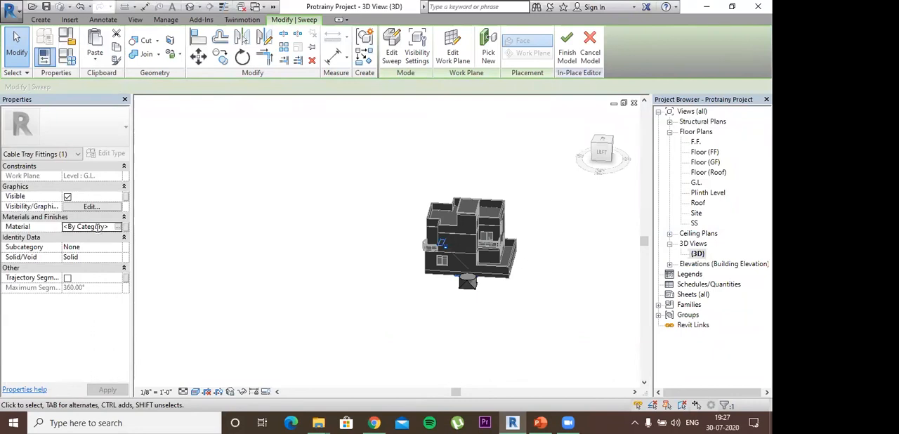
- Select the sweep at the base of the house and nudge it upward to just above the main roof parapet
{"action": "middle_click_drag", "start_coordinate": [453, 254], "coordinate": [462, 270], "text": "shift"}
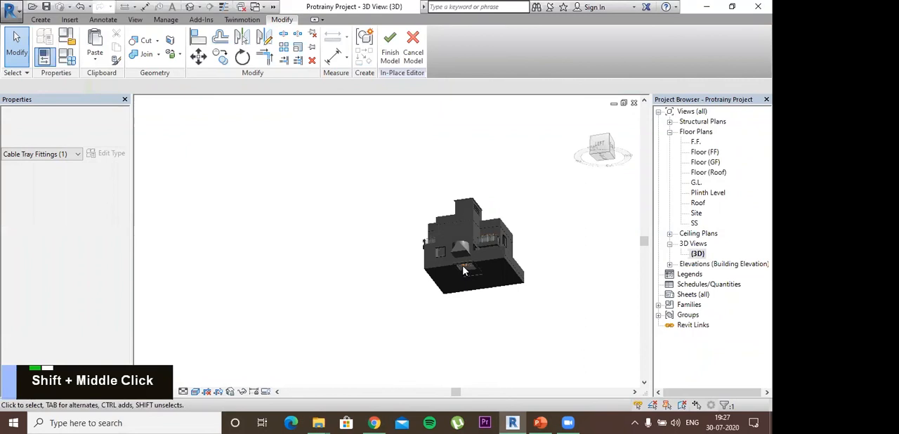
{"action": "middle_click_drag", "start_coordinate": [570, 160], "coordinate": [543, 162], "text": "shift"}
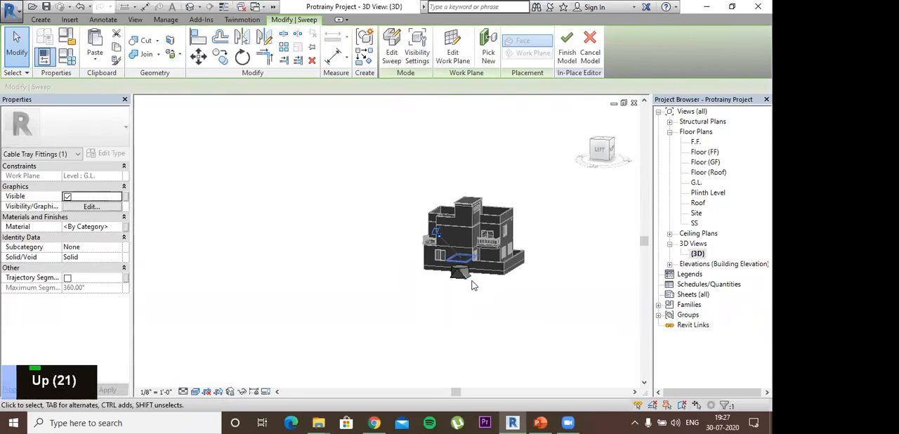
{"action": "key", "text": "Up"}
{"action": "key", "text": "Up"}
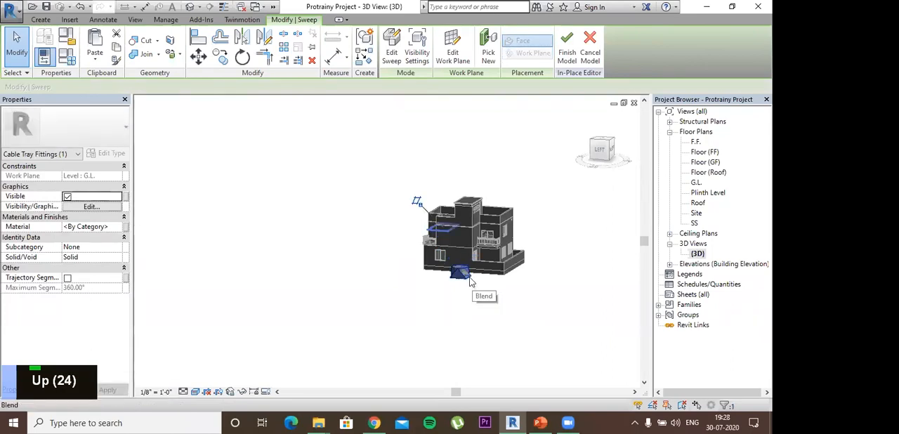
{"action": "key", "text": "Up"}
{"action": "key", "text": "Up"}
{"action": "key", "text": "Up"}
{"action": "key", "text": "Up"}
{"action": "key", "text": "Up"}
{"action": "key", "text": "Up"}
{"action": "key", "text": "Up"}
{"action": "key", "text": "Up"}
{"action": "key", "text": "Up"}
{"action": "scroll", "coordinate": [449, 240], "scroll_direction": "up", "scroll_amount": 3}
{"action": "middle_click_drag", "start_coordinate": [445, 191], "coordinate": [387, 212], "text": "shift"}
{"action": "scroll", "coordinate": [432, 193], "scroll_direction": "up", "scroll_amount": 3}
{"action": "scroll", "coordinate": [418, 193], "scroll_direction": "down", "scroll_amount": 1}
{"action": "left_click", "coordinate": [418, 193]}
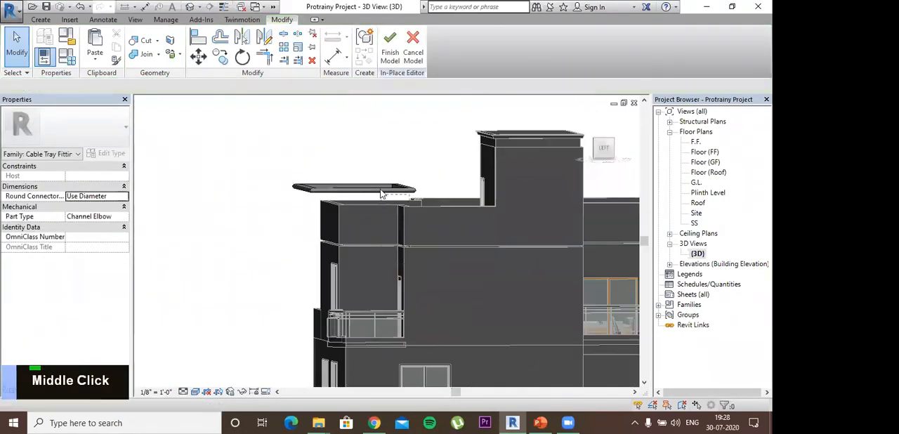
- Select the sweep above the main roof and nudge it further upward and sideways toward the tower
{"action": "left_click", "coordinate": [374, 192]}
{"action": "key", "text": "Up"}
{"action": "key", "text": "Up"}
{"action": "key", "text": "Up"}
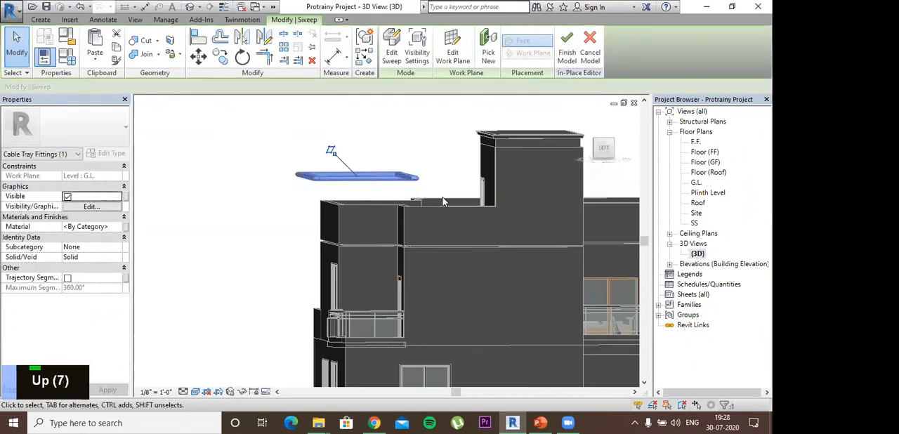
{"action": "scroll", "coordinate": [443, 204], "scroll_direction": "down", "scroll_amount": 1}
{"action": "key", "text": "Up"}
{"action": "key", "text": "Up"}
{"action": "key", "text": "Up"}
{"action": "key", "text": "Up"}
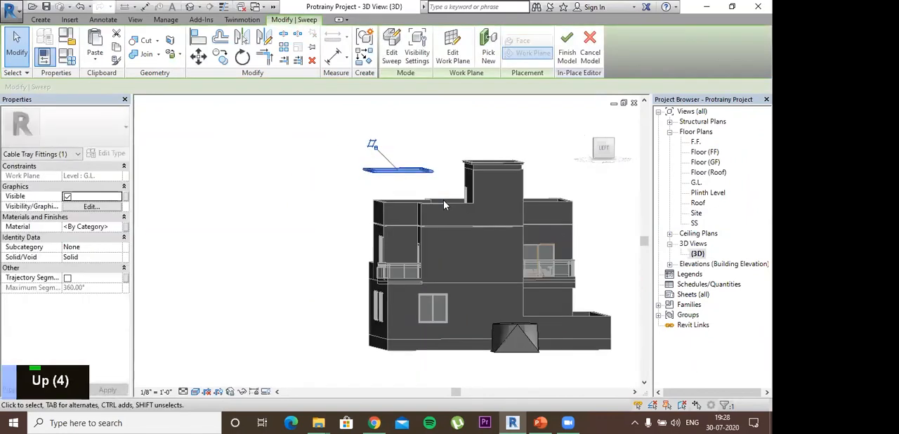
{"action": "key", "text": "Right"}
{"action": "key", "text": "Right"}
{"action": "key", "text": "Right"}
{"action": "key", "text": "Right"}
{"action": "key", "text": "Right"}
- Move the sweep in top view onto the tower roof's outline, matching their corners
{"action": "middle_click_drag", "start_coordinate": [460, 227], "coordinate": [431, 240]}
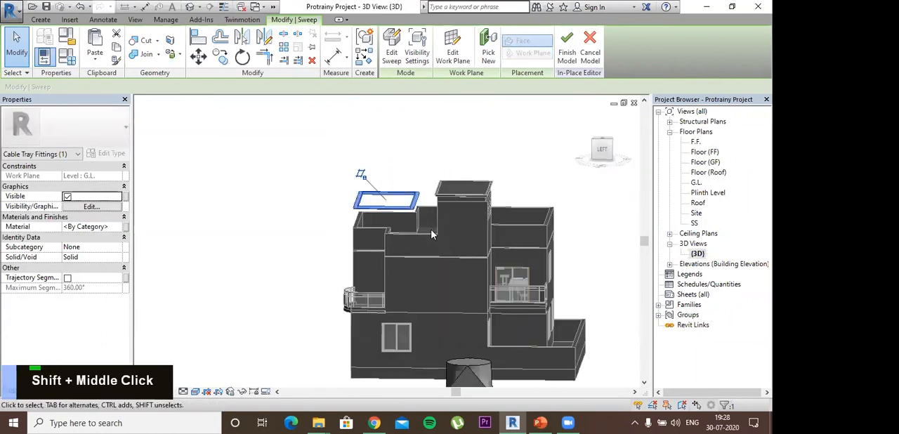
{"action": "middle_click_drag", "start_coordinate": [446, 210], "coordinate": [186, 79], "text": "shift"}
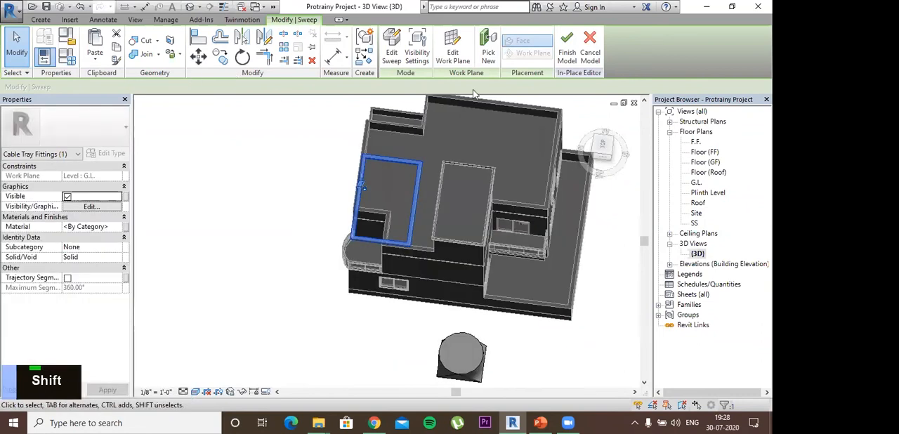
{"action": "left_click", "coordinate": [599, 151]}
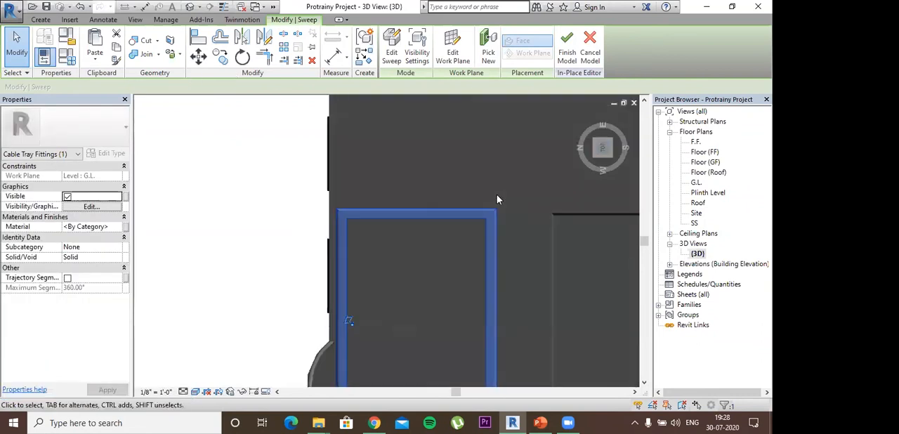
{"action": "scroll", "coordinate": [496, 196], "scroll_direction": "down", "scroll_amount": 1}
{"action": "left_click", "coordinate": [199, 58]}
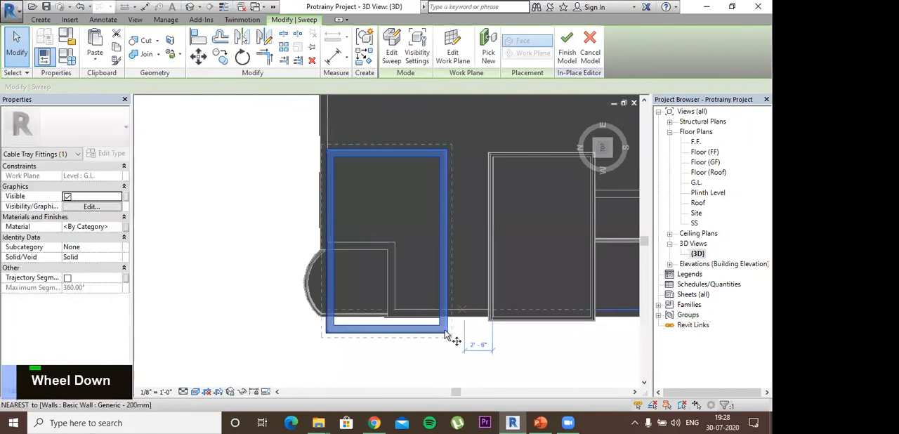
{"action": "left_click", "coordinate": [594, 321]}
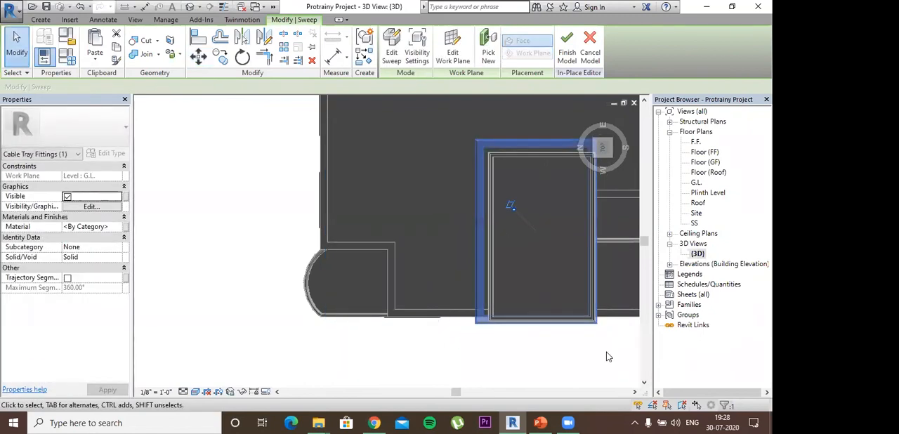
- Nudge the sweep up to the tower's top edge and sideways so it overhangs the roof slab evenly
{"action": "middle_click_drag", "start_coordinate": [594, 309], "coordinate": [575, 248], "text": "shift"}
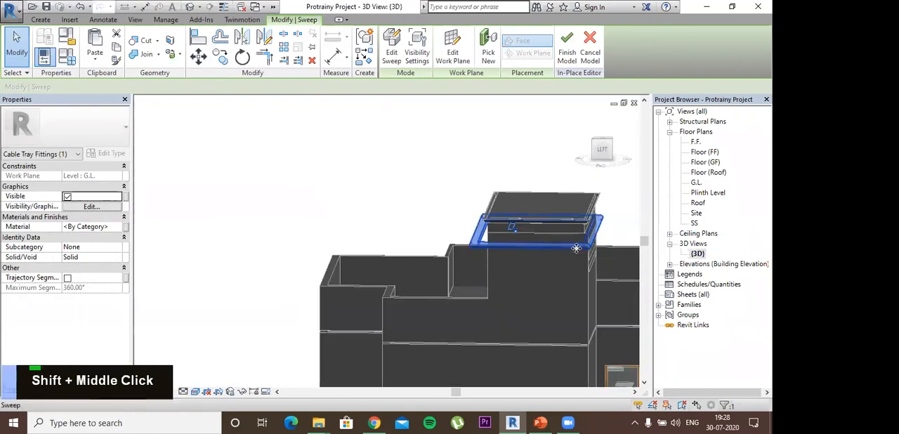
{"action": "key", "text": "Right"}
{"action": "key", "text": "Up"}
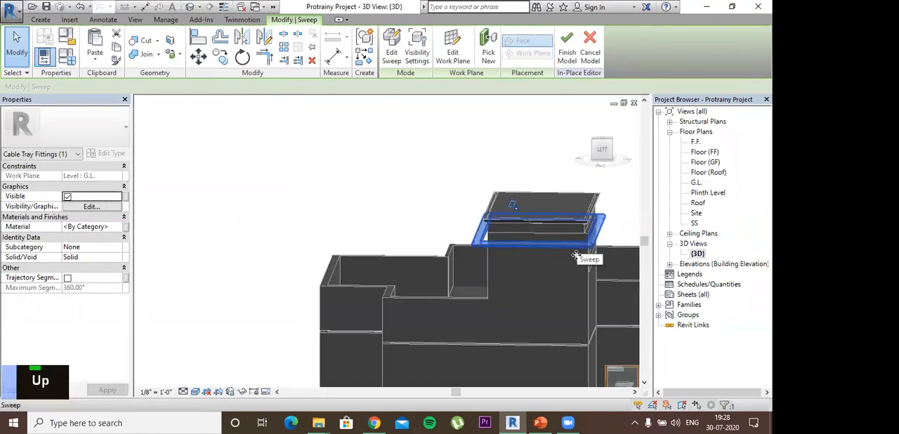
{"action": "middle_click_drag", "start_coordinate": [586, 262], "coordinate": [599, 184], "text": "shift"}
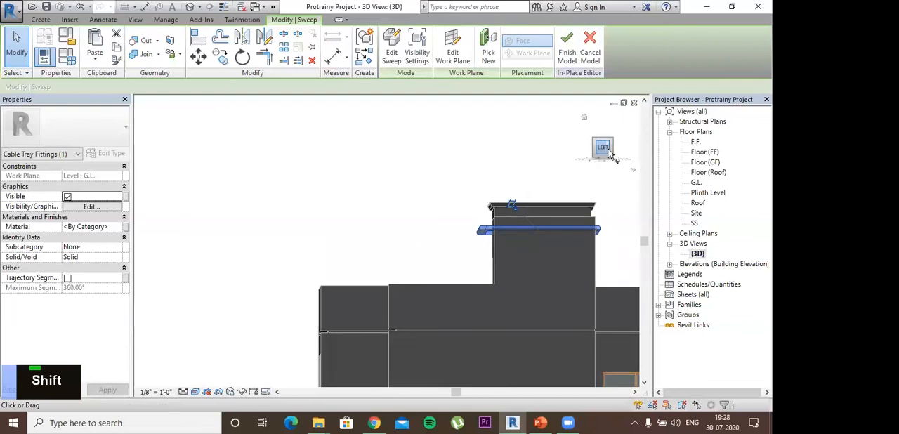
{"action": "left_click", "coordinate": [608, 153]}
{"action": "key", "text": "Up"}
{"action": "key", "text": "Up"}
{"action": "key", "text": "Up"}
{"action": "key", "text": "Up"}
{"action": "key", "text": "Up"}
{"action": "key", "text": "Up"}
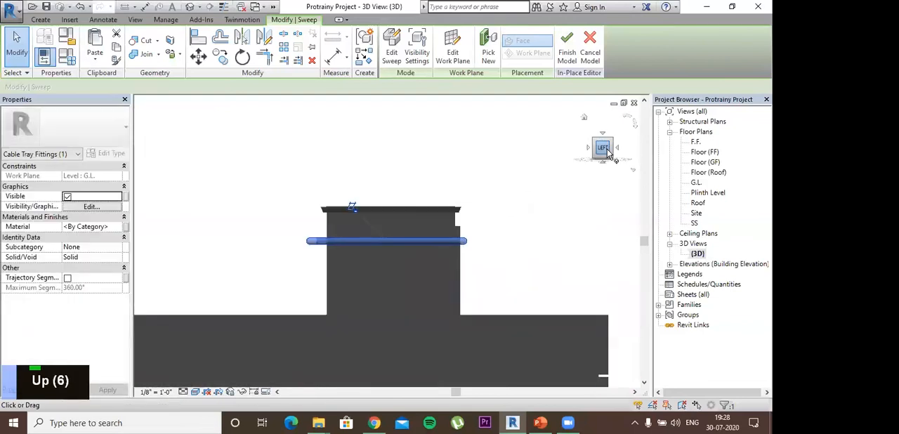
{"action": "key", "text": "Up"}
{"action": "key", "text": "Up"}
{"action": "key", "text": "Up"}
{"action": "key", "text": "Up"}
{"action": "key", "text": "Up"}
{"action": "key", "text": "Up"}
{"action": "key", "text": "Up"}
{"action": "key", "text": "Up"}
{"action": "key", "text": "Right"}
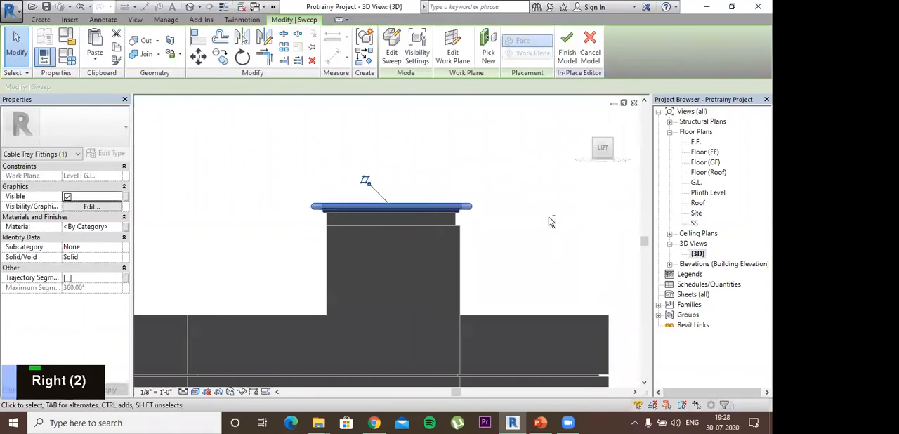
- Reselect the sweep and nudge it two steps to centre it around the tower roof seen from above
{"action": "left_click", "coordinate": [557, 297]}
{"action": "middle_click_drag", "start_coordinate": [557, 297], "coordinate": [322, 401], "text": "shift"}
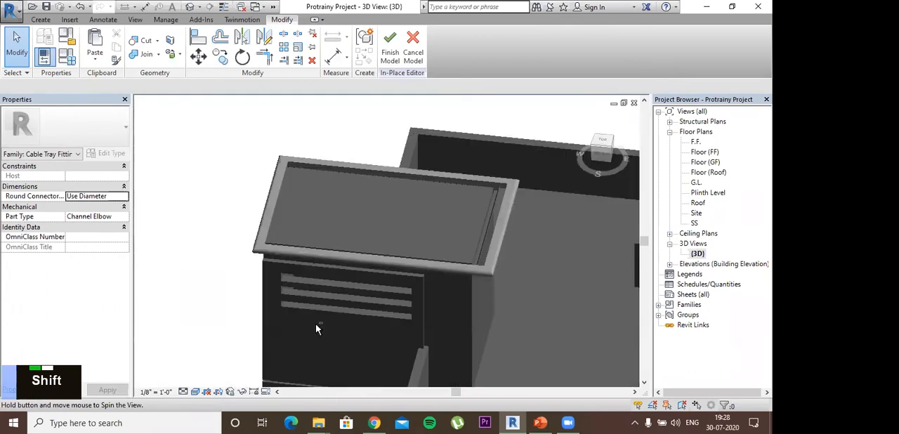
{"action": "middle_click_drag", "start_coordinate": [316, 328], "coordinate": [306, 143], "text": "shift"}
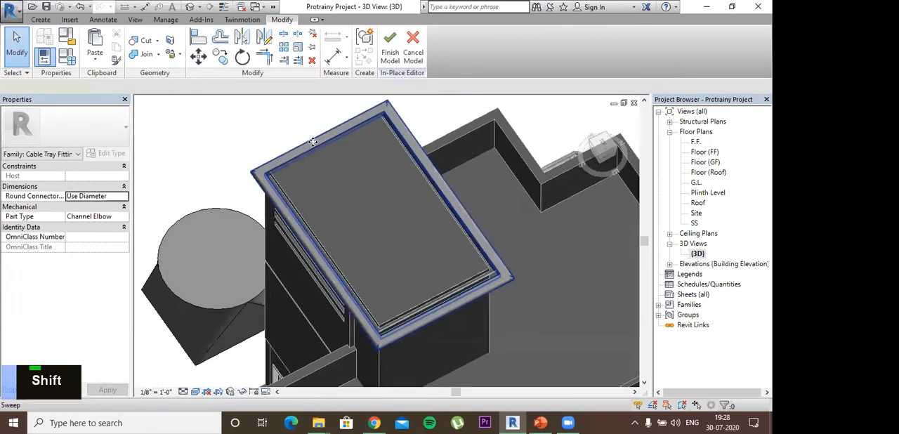
{"action": "left_click", "coordinate": [313, 143]}
{"action": "key", "text": "Up"}
{"action": "key", "text": "Up"}
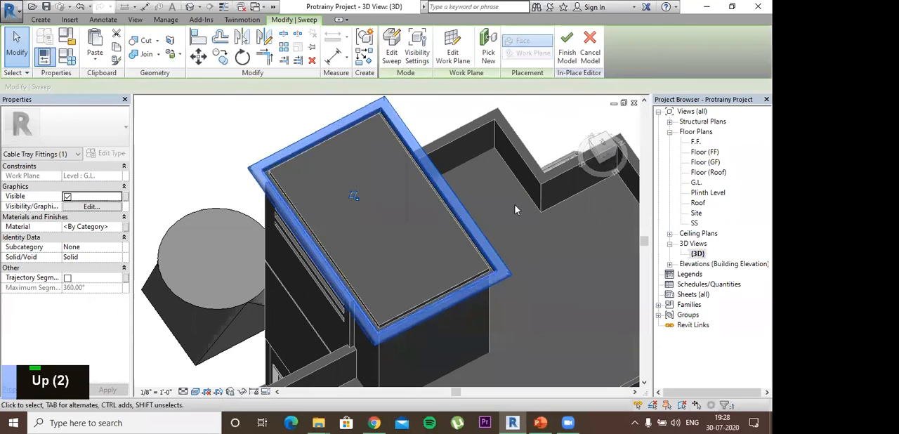
{"action": "left_click", "coordinate": [535, 267]}
- Cancel the in-place model, discard its changes, and bring the whole house back into view
{"action": "middle_click_drag", "start_coordinate": [609, 140], "coordinate": [545, 90], "text": "shift"}
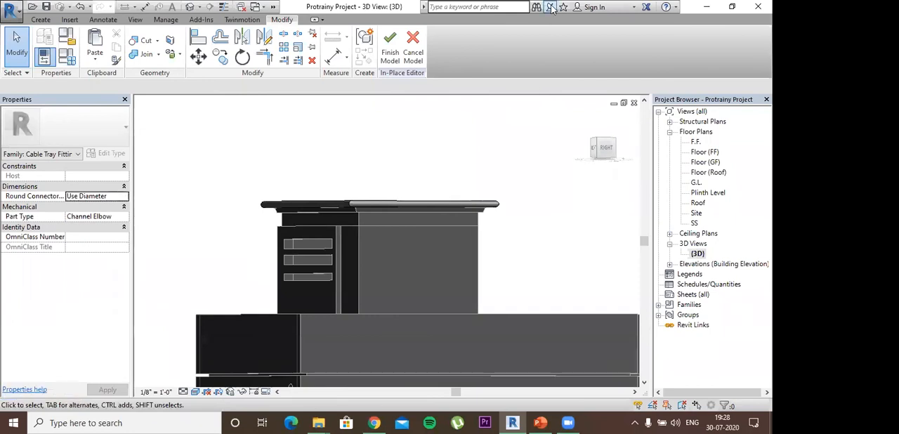
{"action": "scroll", "coordinate": [491, 145], "scroll_direction": "down", "scroll_amount": 2}
{"action": "middle_click_drag", "start_coordinate": [495, 151], "coordinate": [379, 213], "text": "shift"}
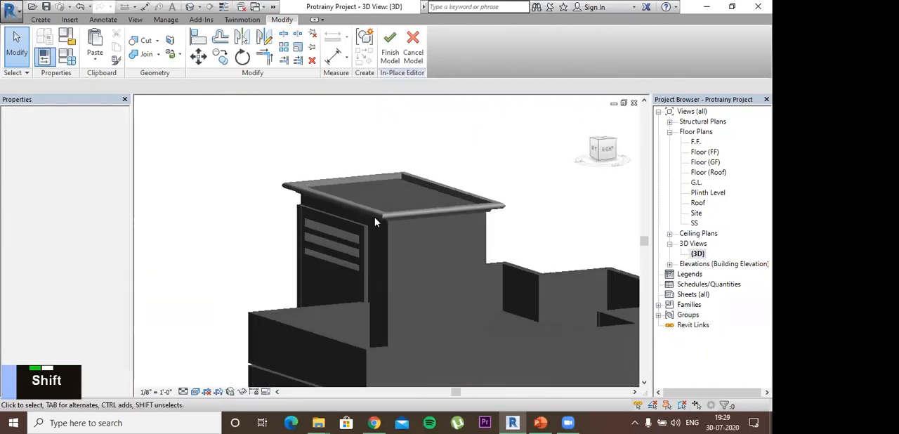
{"action": "left_click", "coordinate": [413, 45]}
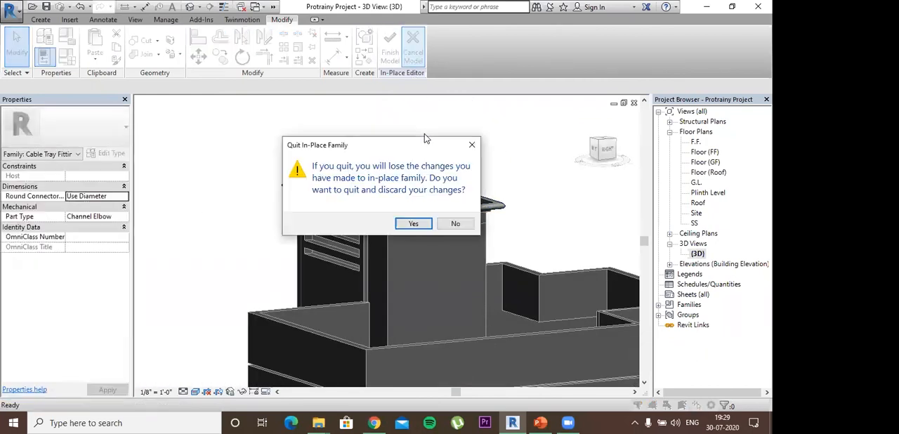
{"action": "left_click", "coordinate": [414, 224]}
{"action": "scroll", "coordinate": [424, 231], "scroll_direction": "down", "scroll_amount": 2}
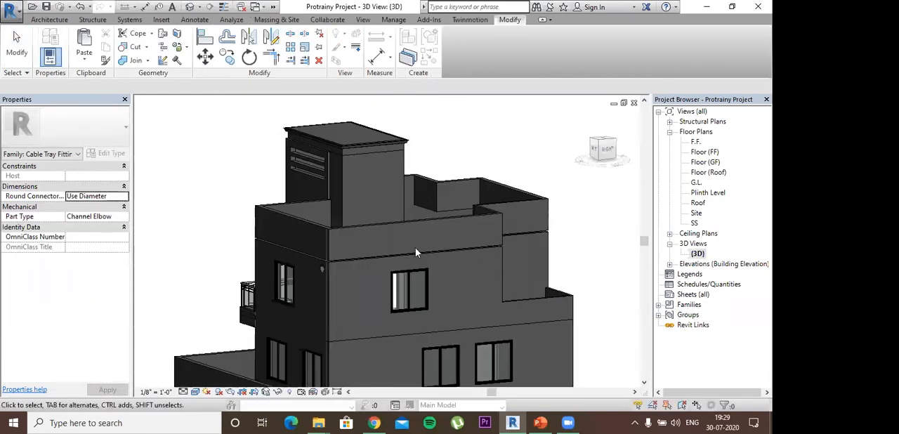
{"action": "scroll", "coordinate": [416, 252], "scroll_direction": "down", "scroll_amount": 3}
{"action": "middle_click_drag", "start_coordinate": [421, 249], "coordinate": [333, 118], "text": "shift"}
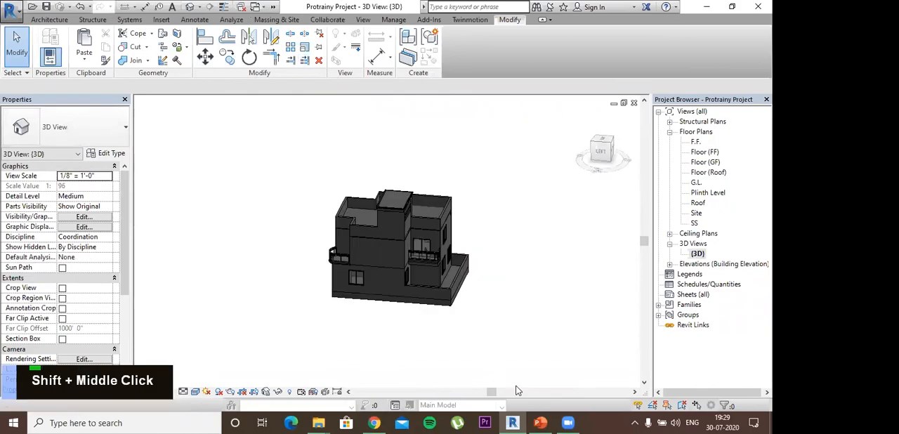